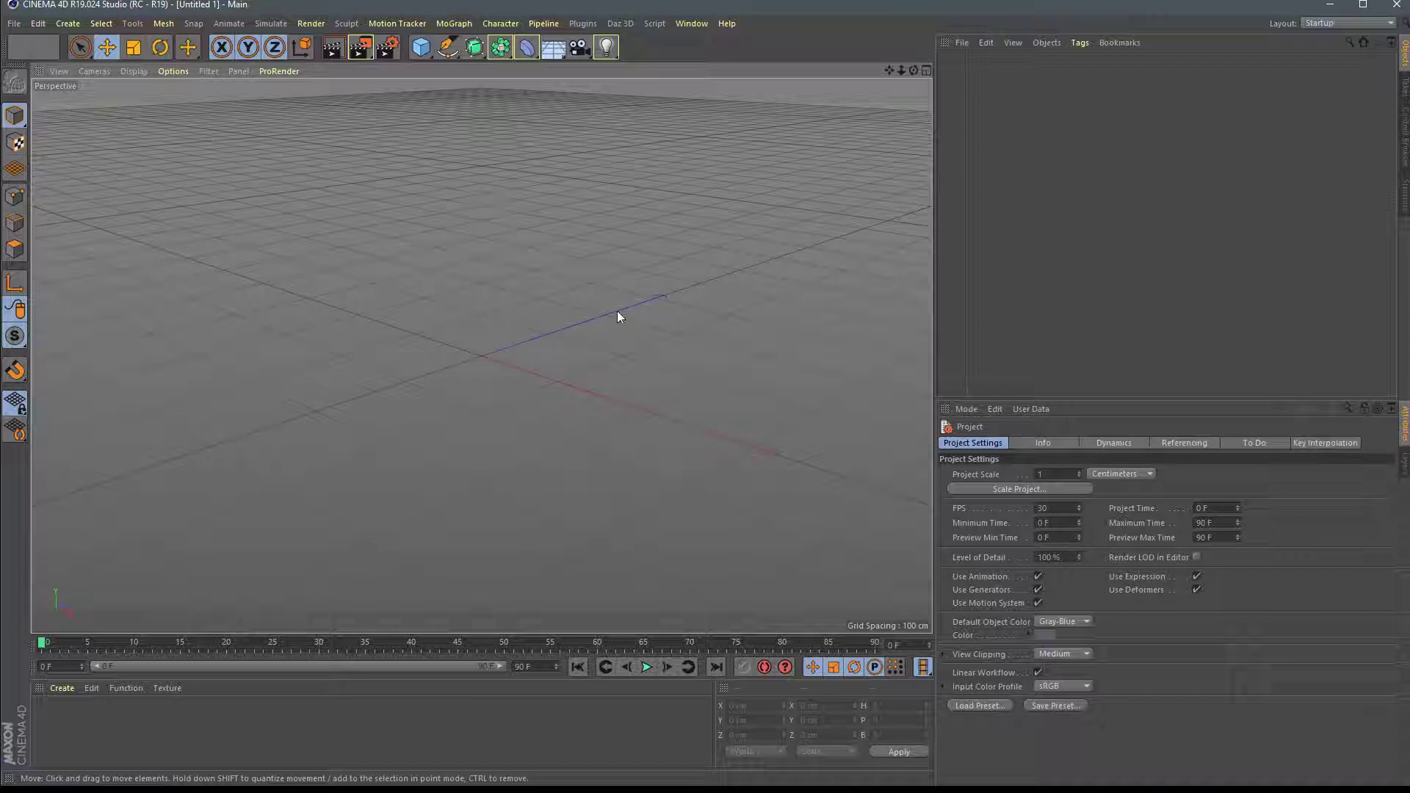
# Step: Add a cylinder with a 4 cm radius, 10 cm height and 18 rotation segments
pyautogui.click(430, 50)
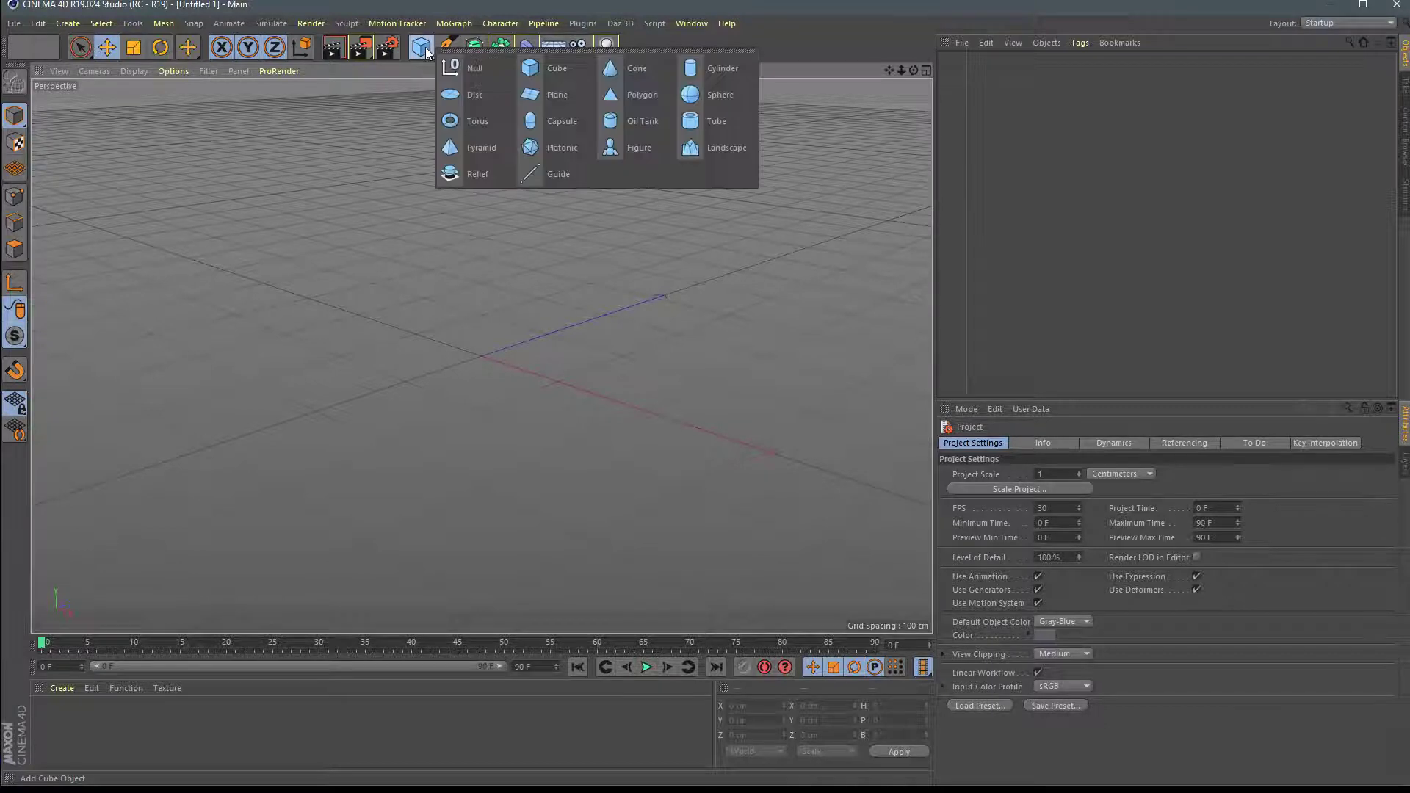
pyautogui.click(716, 69)
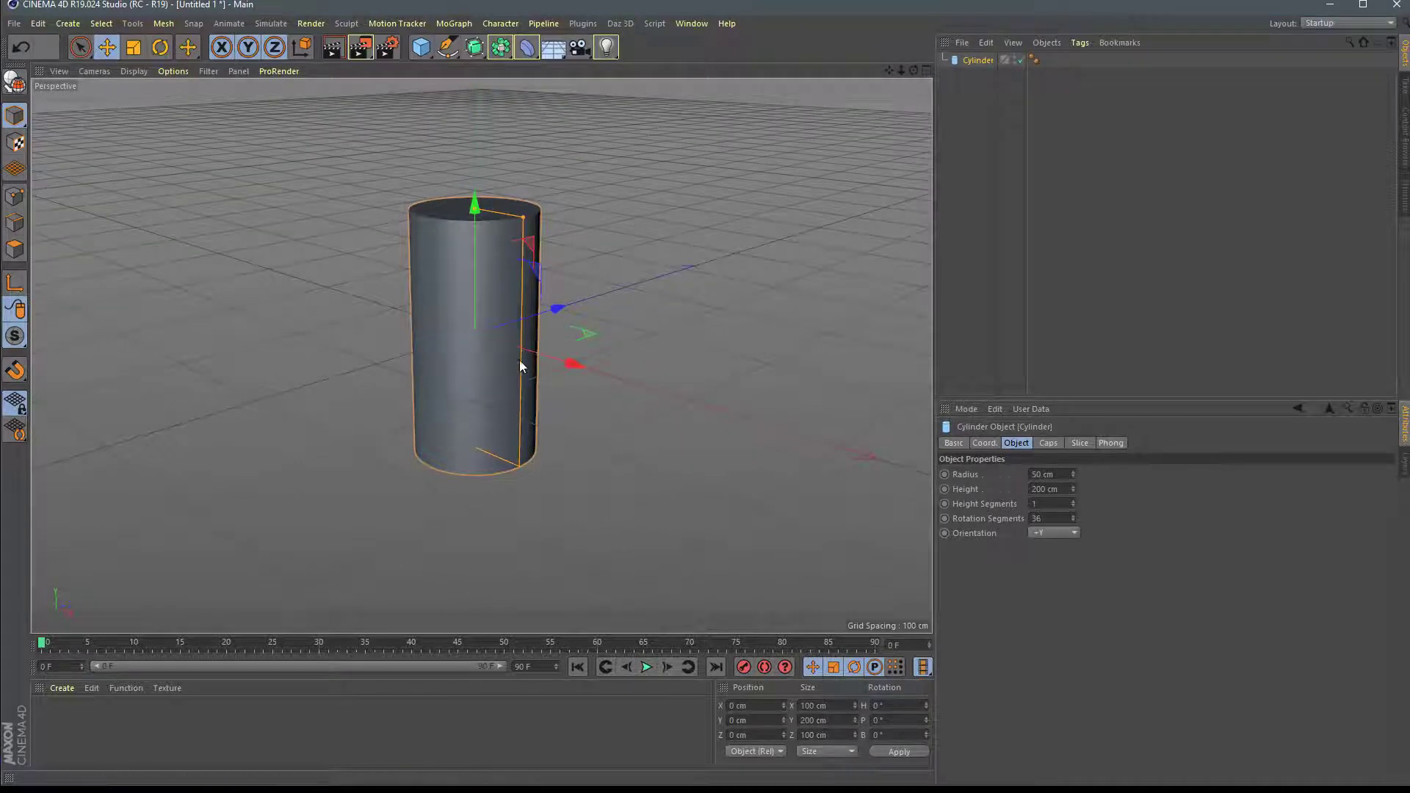
pyautogui.doubleClick(1040, 475)
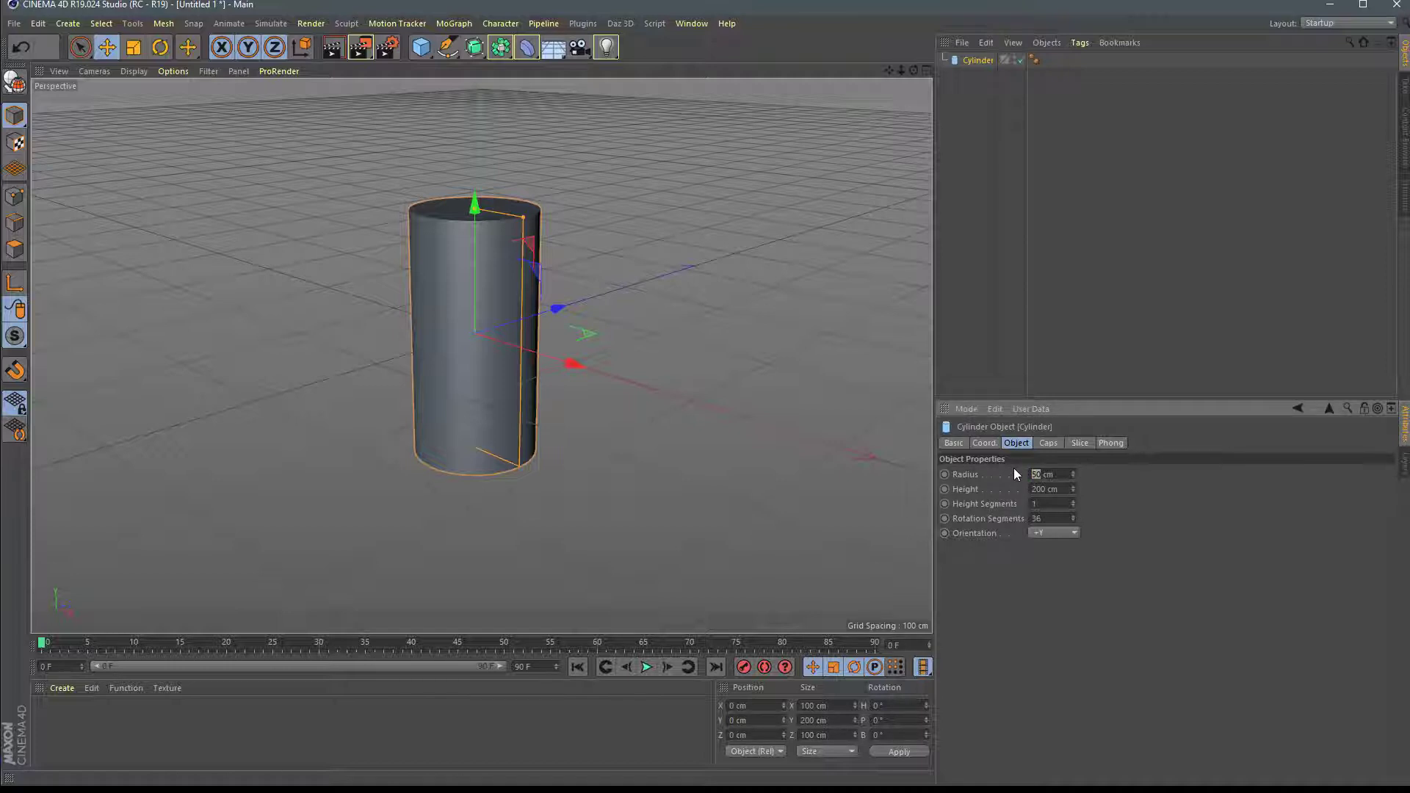
pyautogui.write('4')
pyautogui.press('Return')
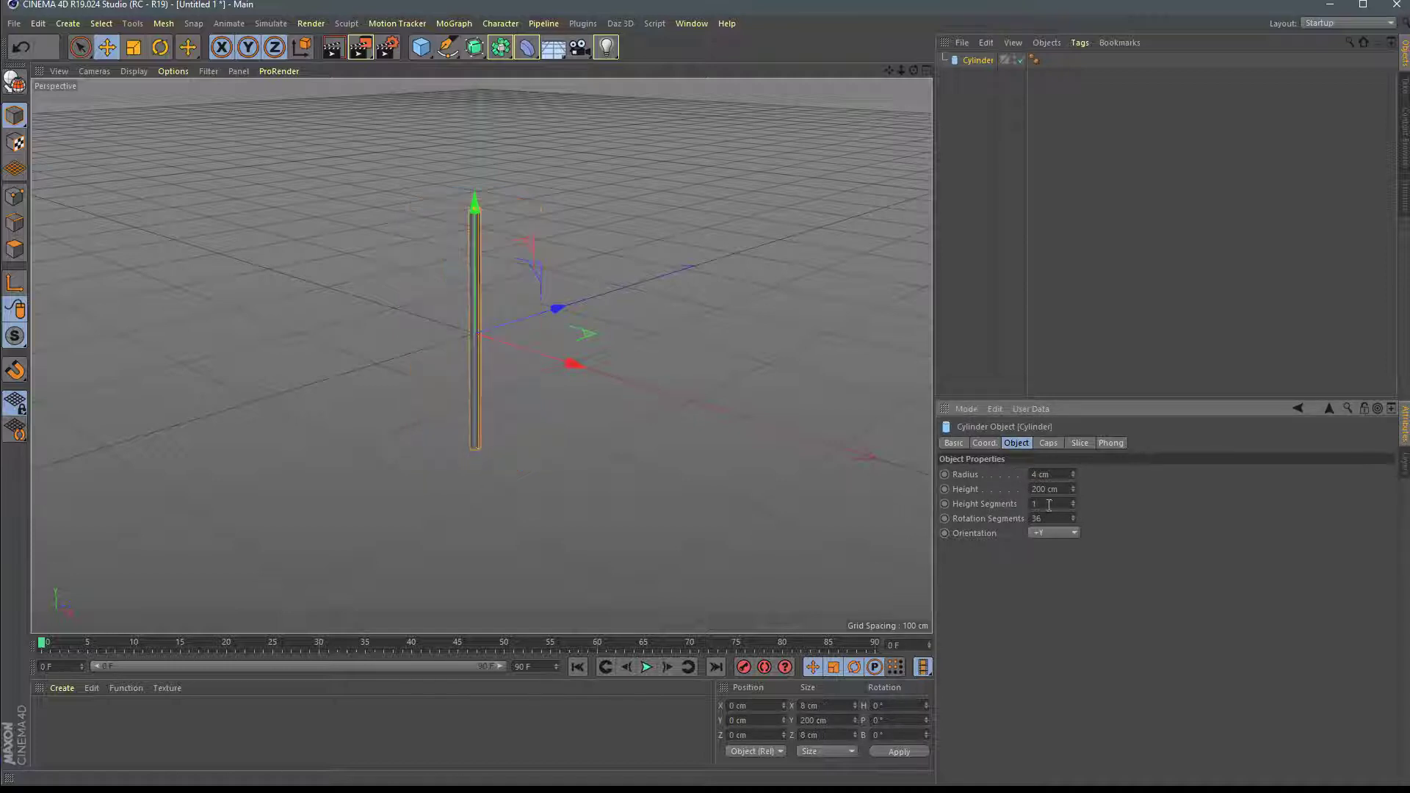
pyautogui.doubleClick(1038, 489)
pyautogui.write('10')
pyautogui.press('Return')
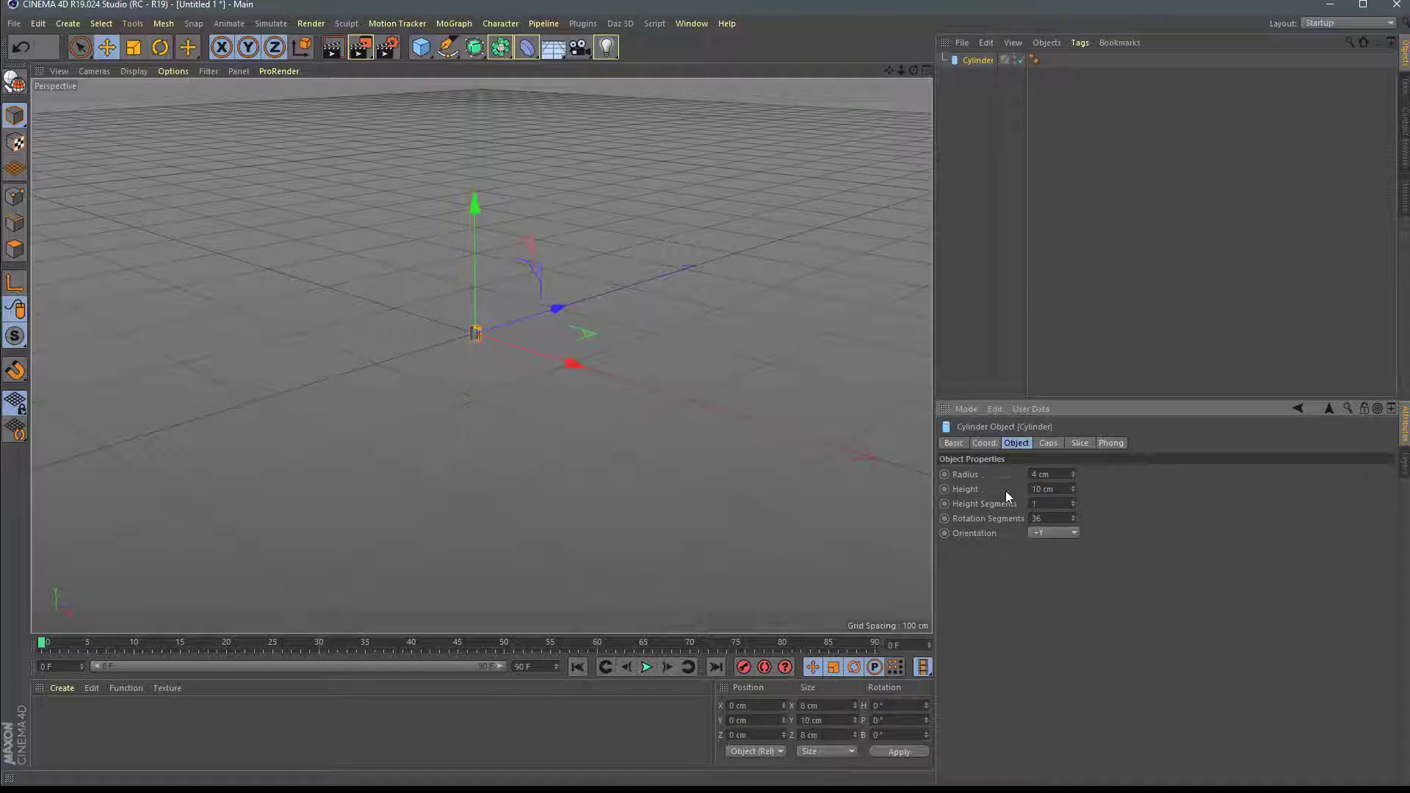
pyautogui.doubleClick(1036, 518)
pyautogui.write('18')
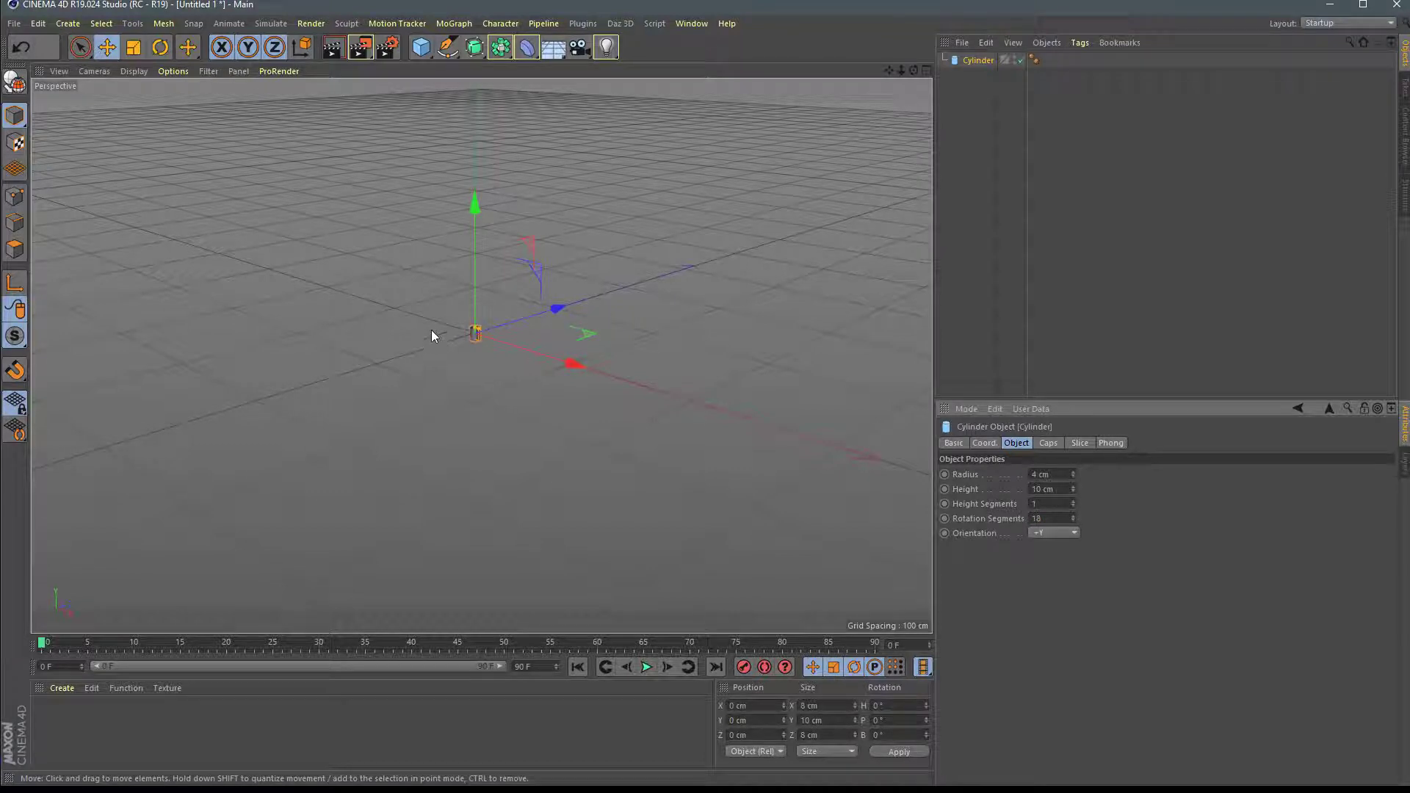
# Step: Frame the small cylinder in the perspective view and display it with Quick Shading (Lines)
pyautogui.scroll(3, 432, 336)
pyautogui.scroll(2, 542, 372)
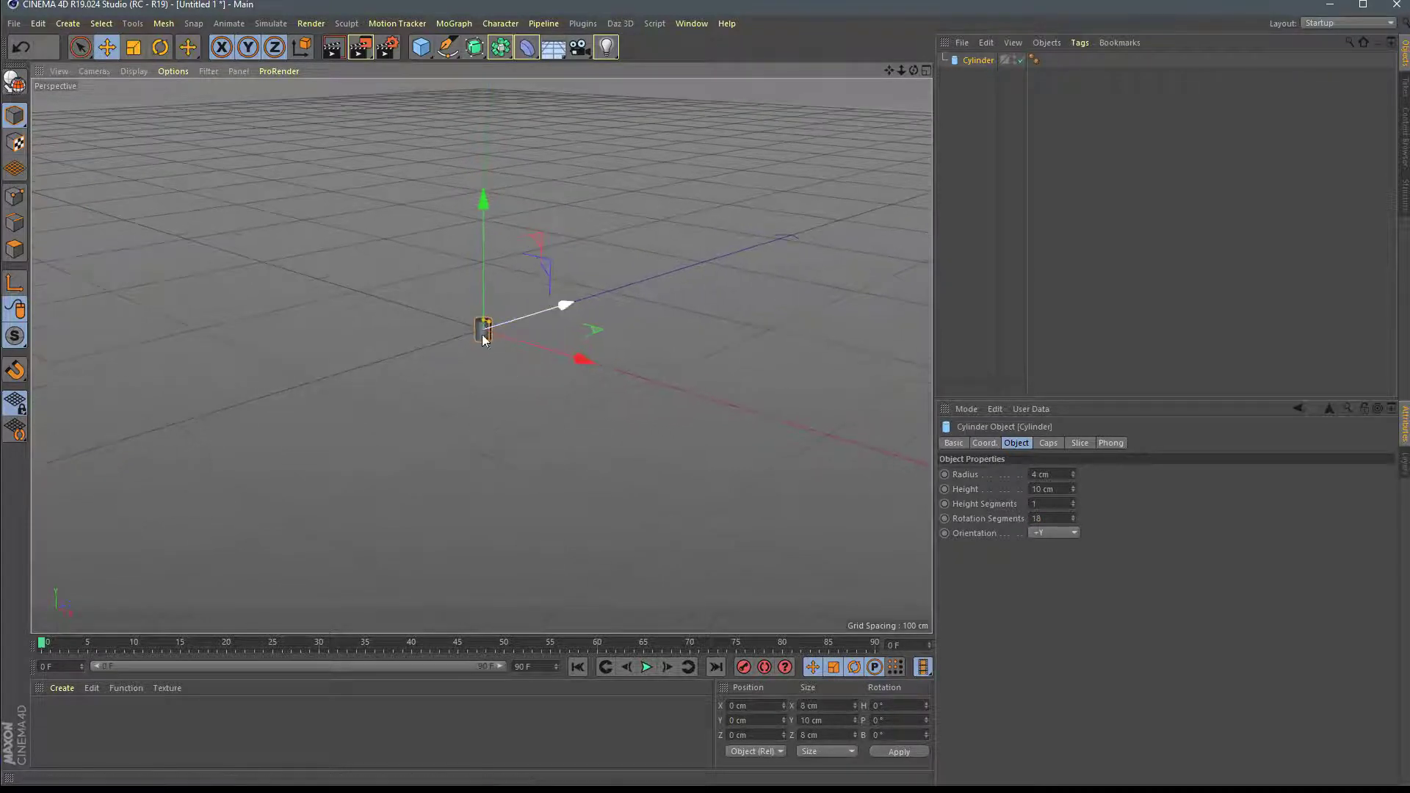
pyautogui.scroll(1, 511, 378)
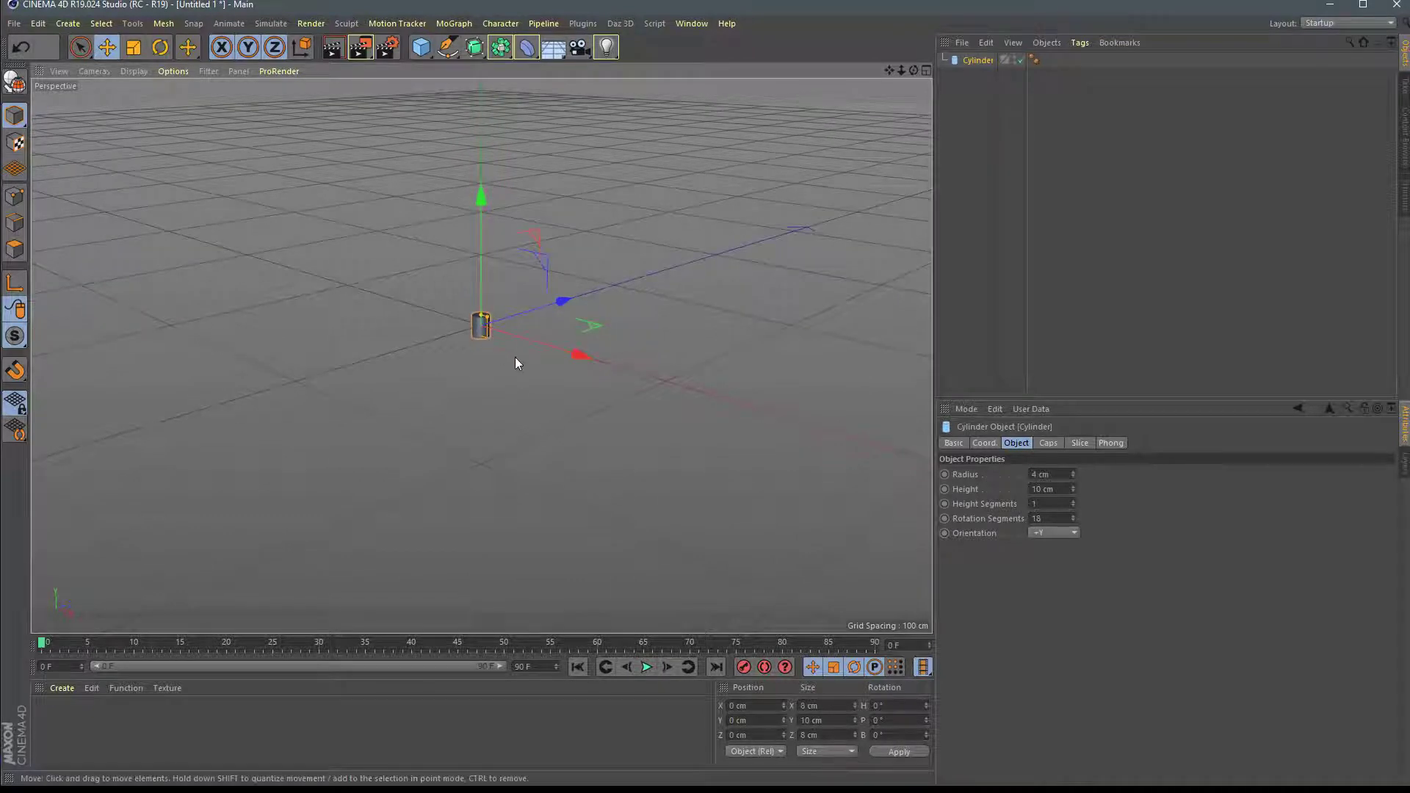
pyautogui.scroll(2, 495, 367)
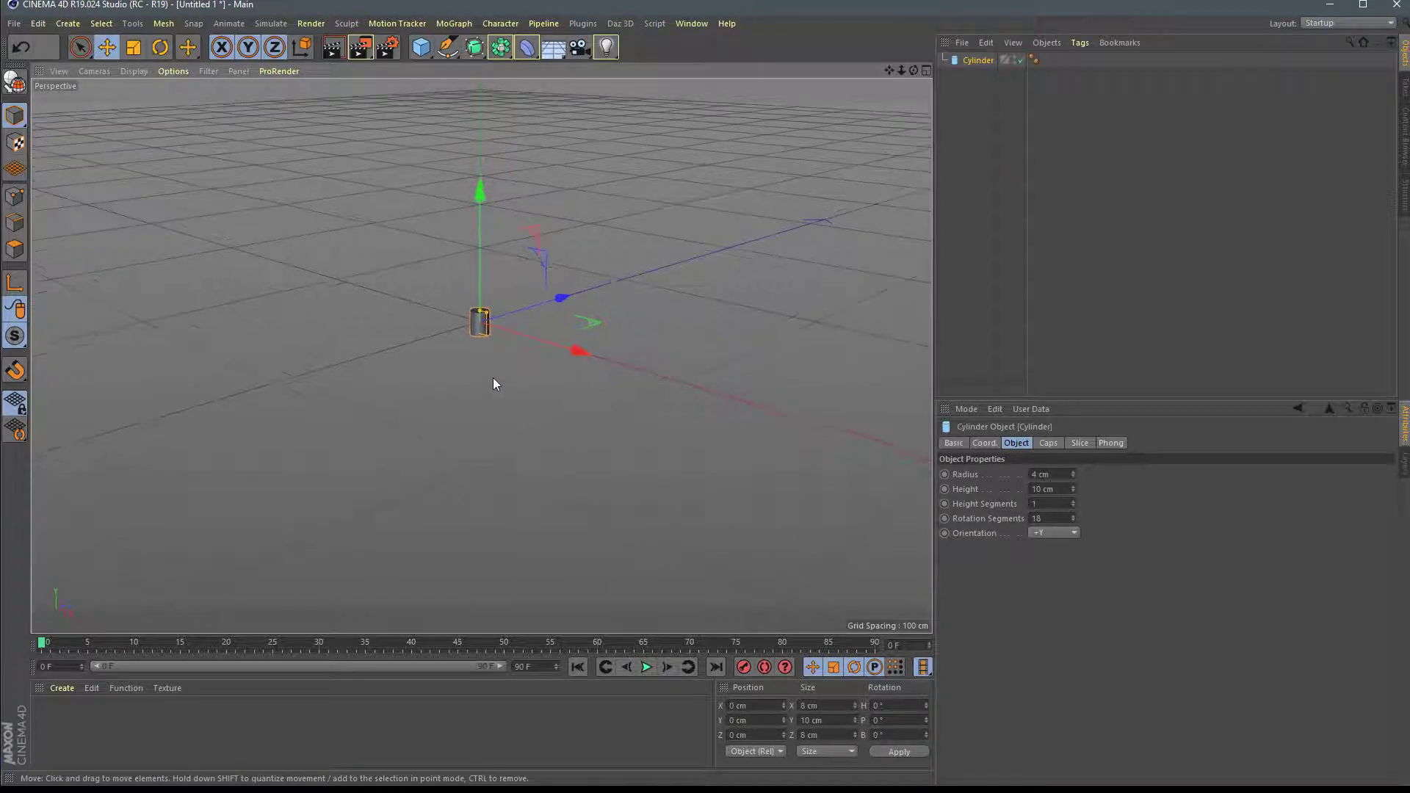
pyautogui.press('9')
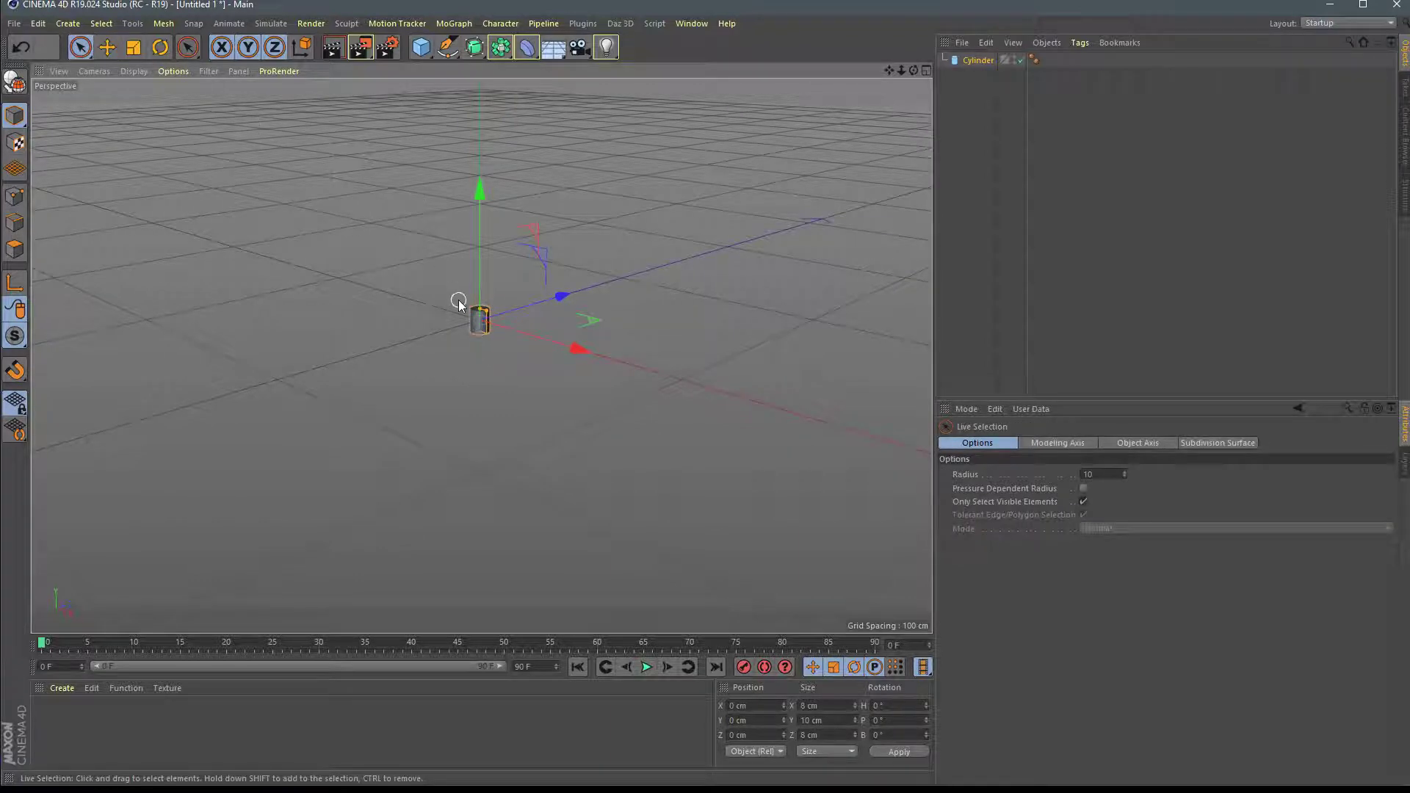
pyautogui.press('h')
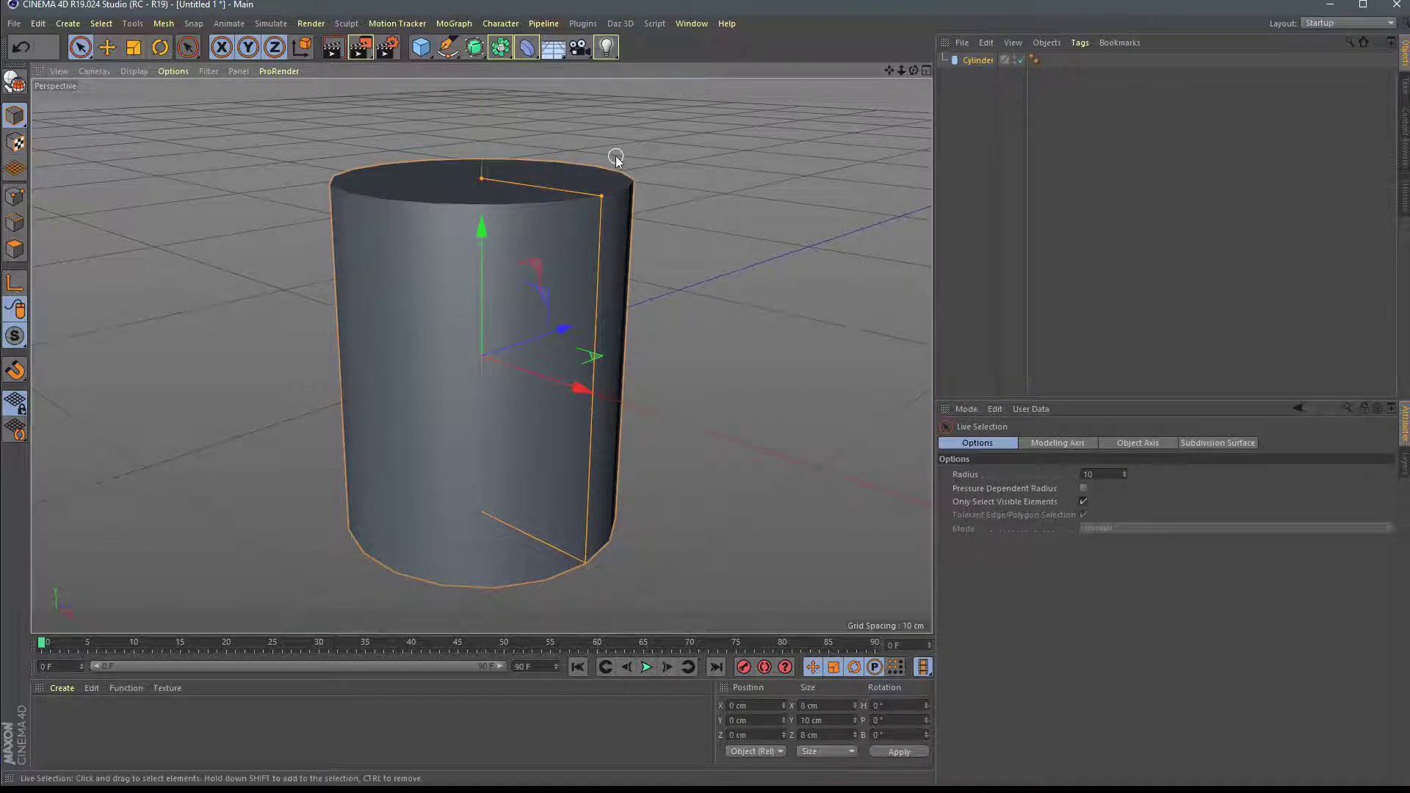
pyautogui.moveTo(614, 158)
pyautogui.keyDown('alt'); pyautogui.mouseDown()
pyautogui.moveTo(617, 179)
pyautogui.moveTo(621, 162)
pyautogui.mouseUp(); pyautogui.keyUp('alt')
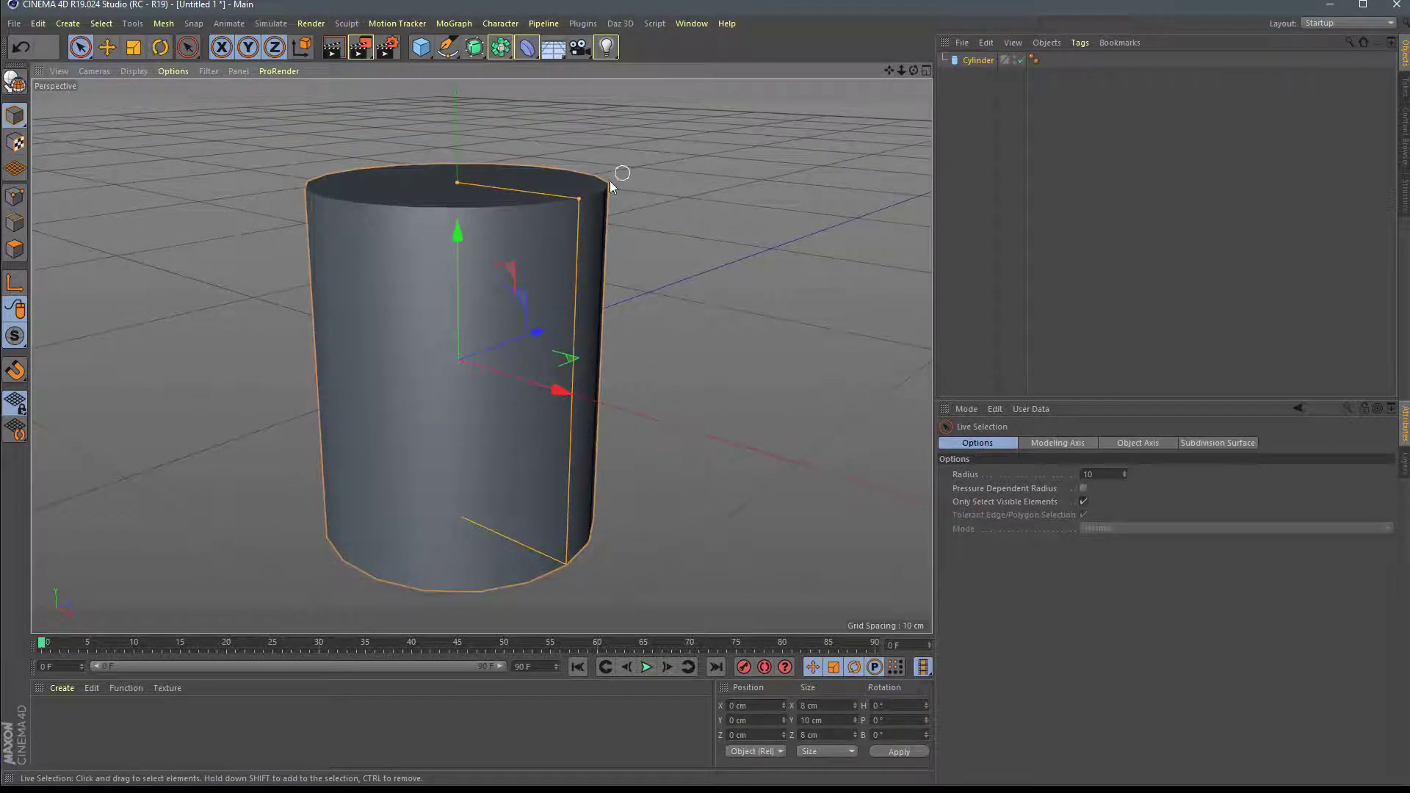
pyautogui.moveTo(605, 186)
pyautogui.keyDown('alt'); pyautogui.mouseDown(button='middle')
pyautogui.moveTo(617, 203)
pyautogui.moveTo(632, 188)
pyautogui.mouseUp(button='middle'); pyautogui.keyUp('alt')
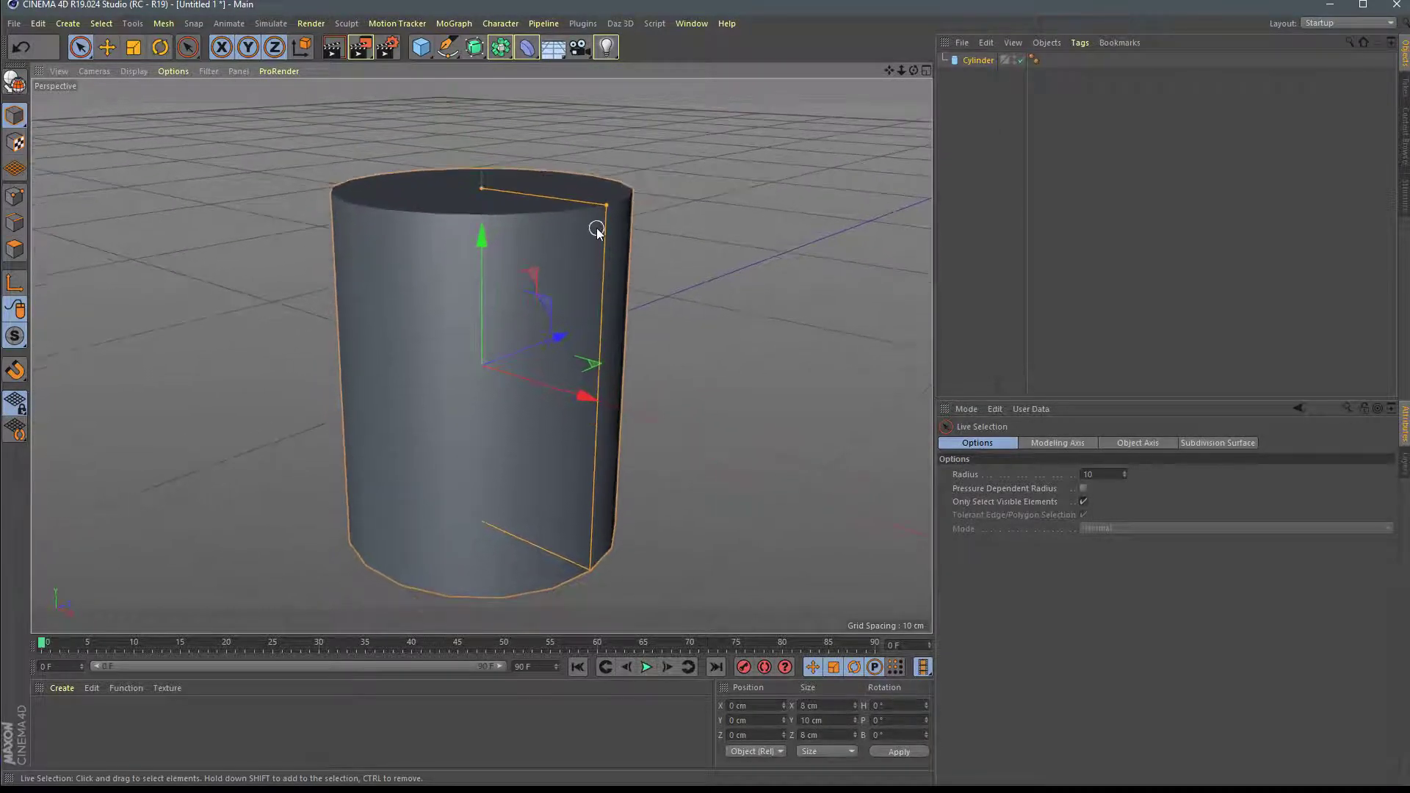
pyautogui.click(130, 72)
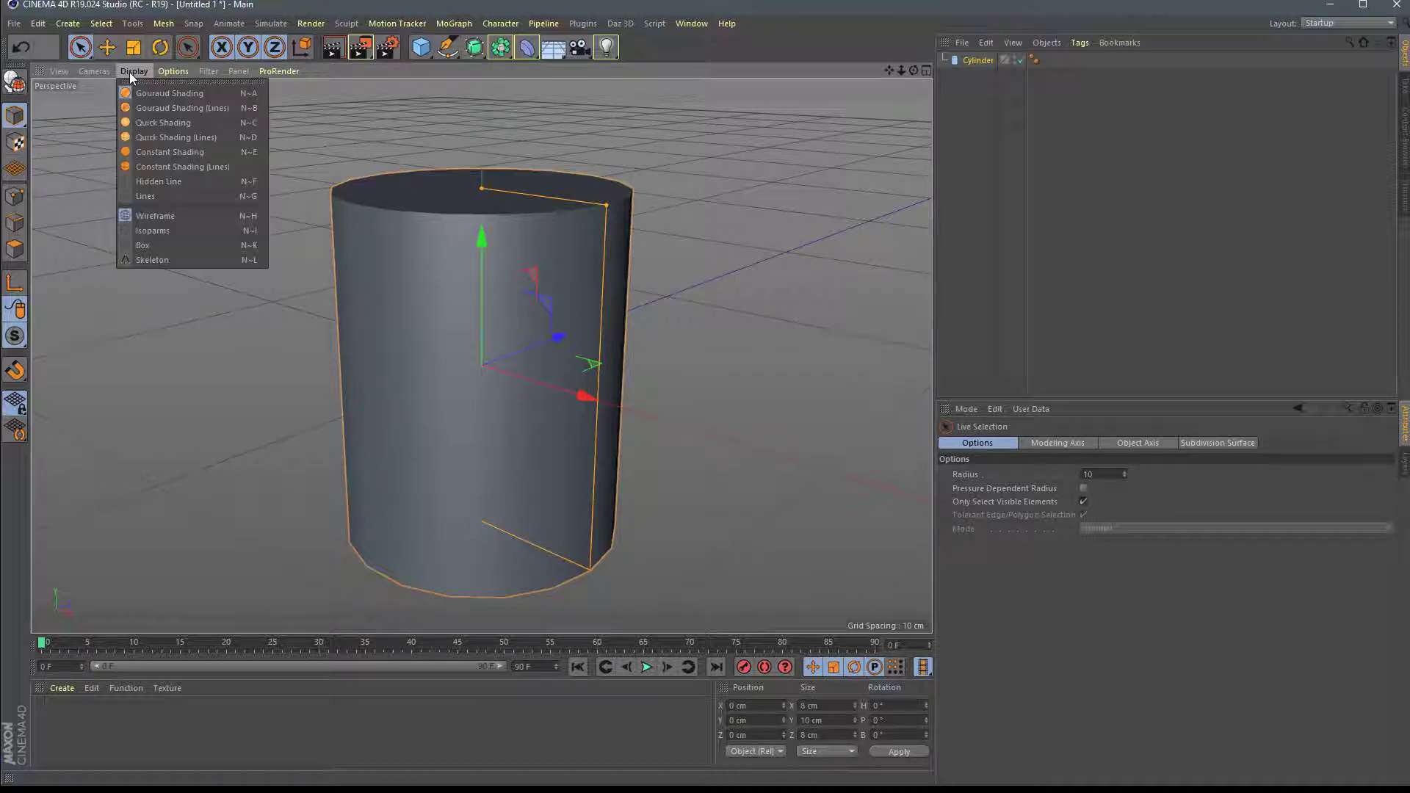
pyautogui.click(208, 137)
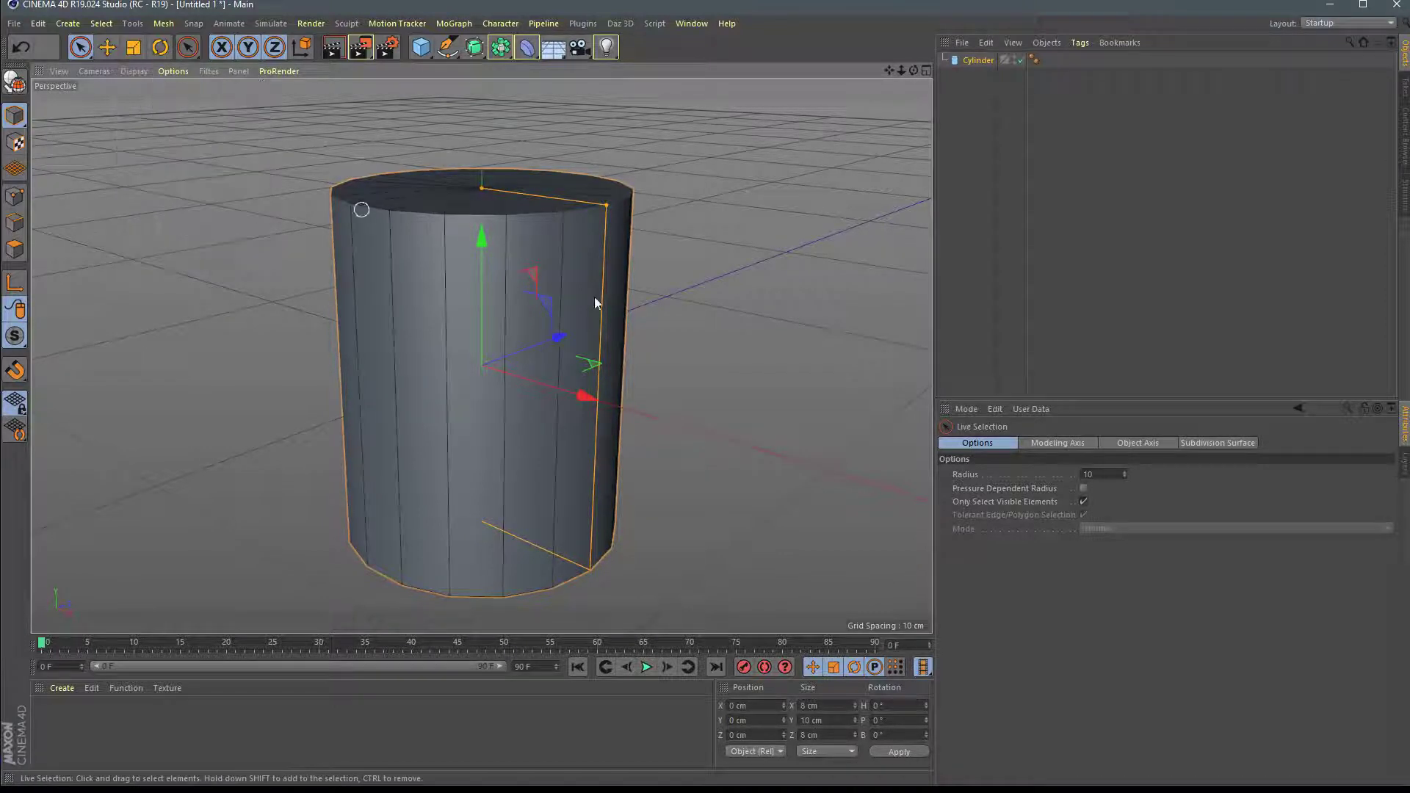
# Step: Convert the parametric cylinder into an editable polygon object
pyautogui.keyDown('alt'); pyautogui.moveTo(513, 289); pyautogui.dragTo(523, 330); pyautogui.keyUp('alt')
pyautogui.scroll(3, 523, 331)
pyautogui.scroll(-3, 540, 260)
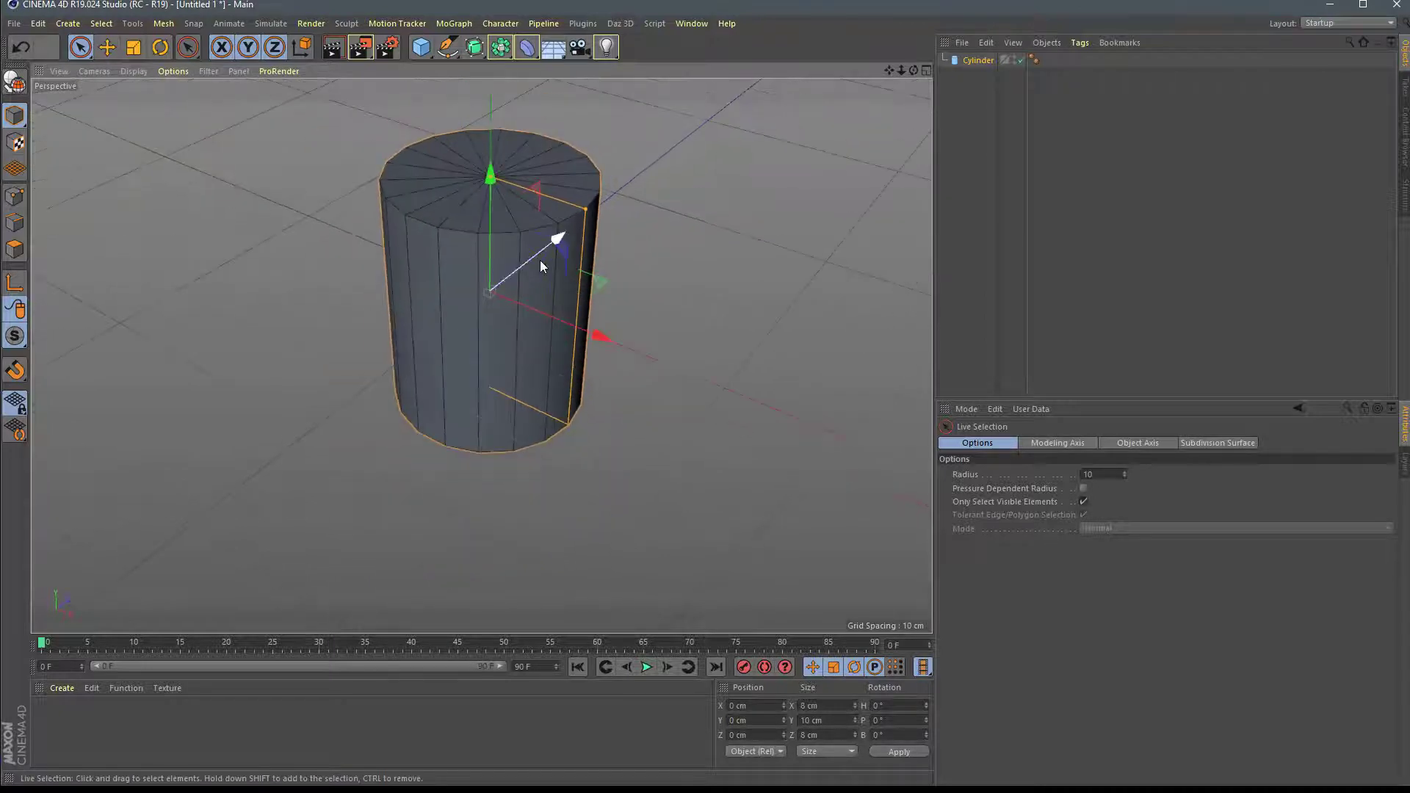
pyautogui.scroll(1, 540, 260)
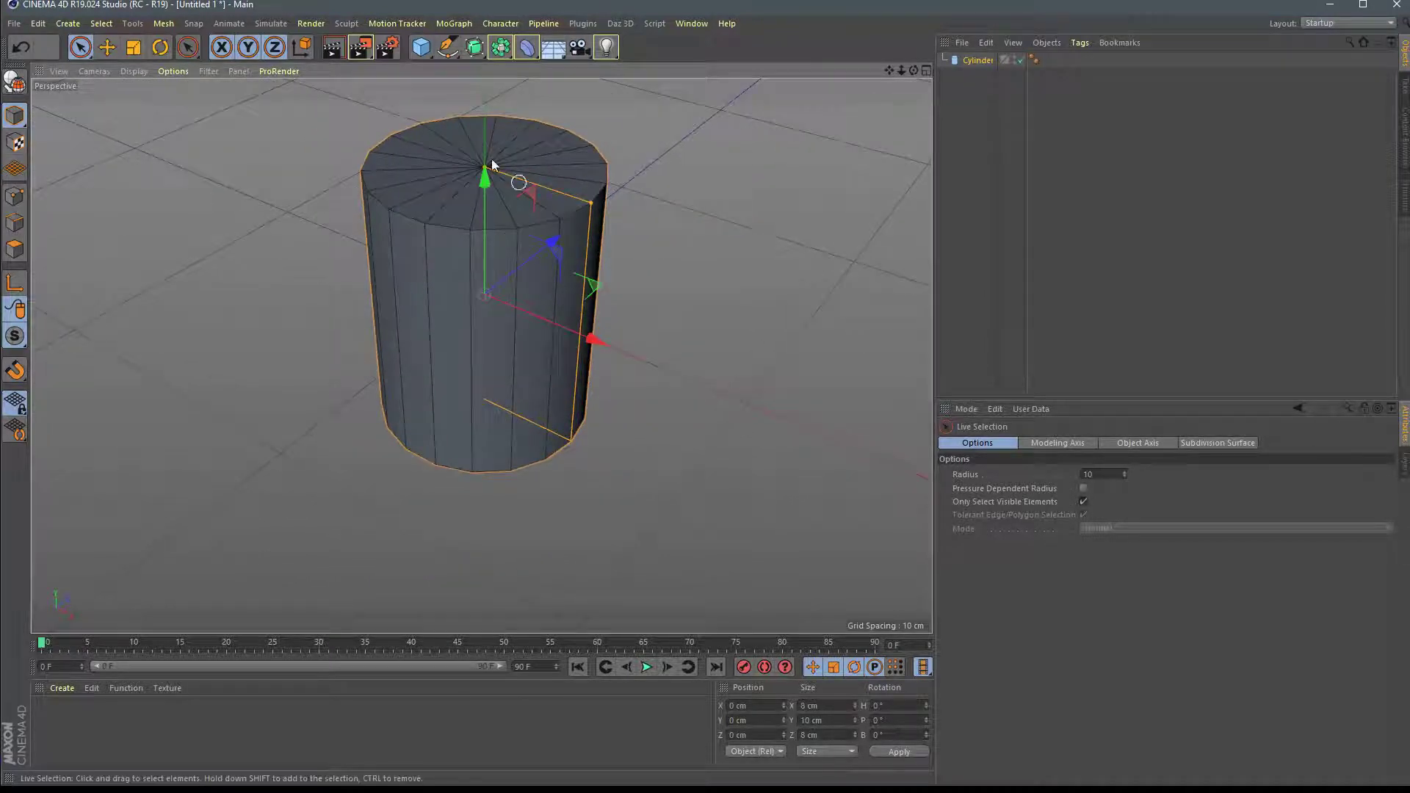
pyautogui.click(979, 60)
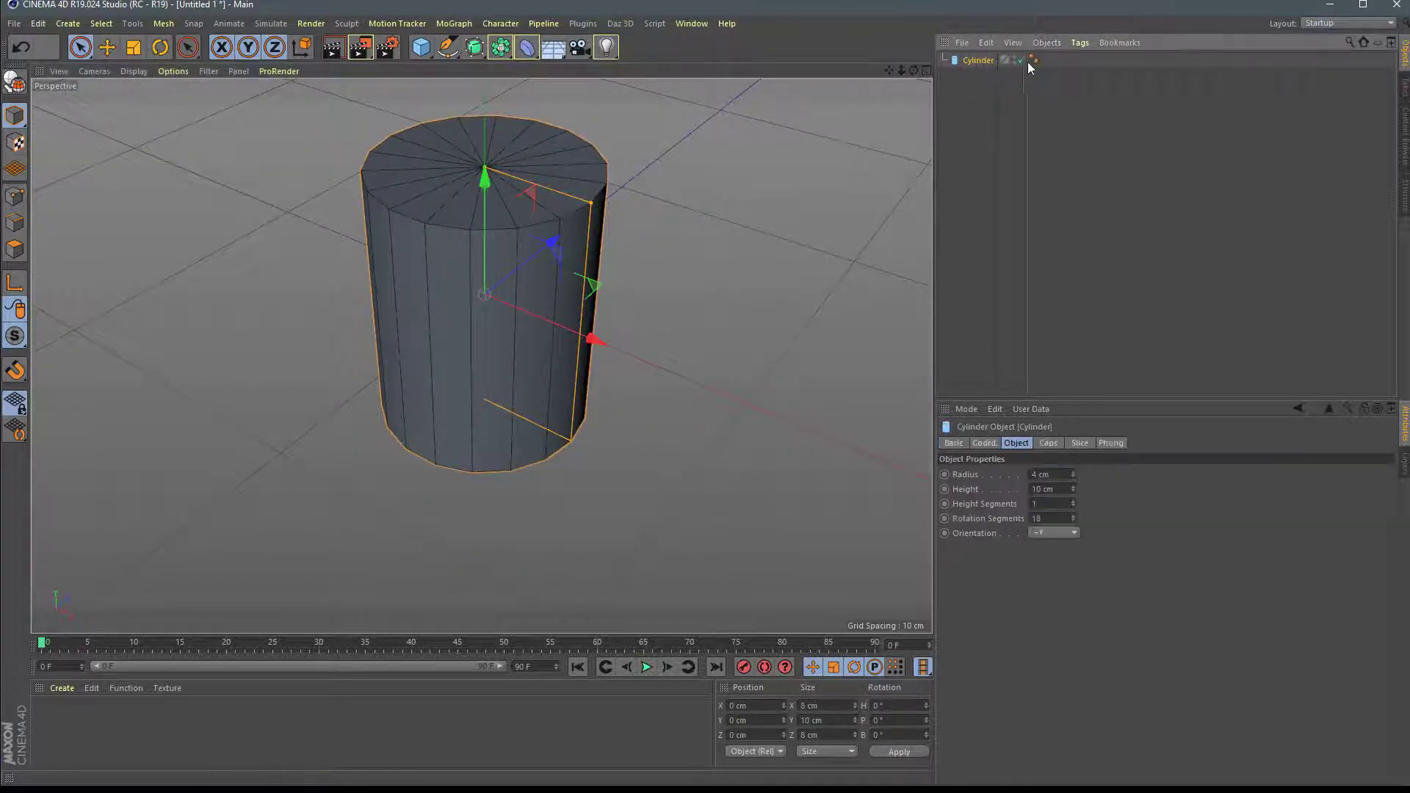
pyautogui.click(14, 86)
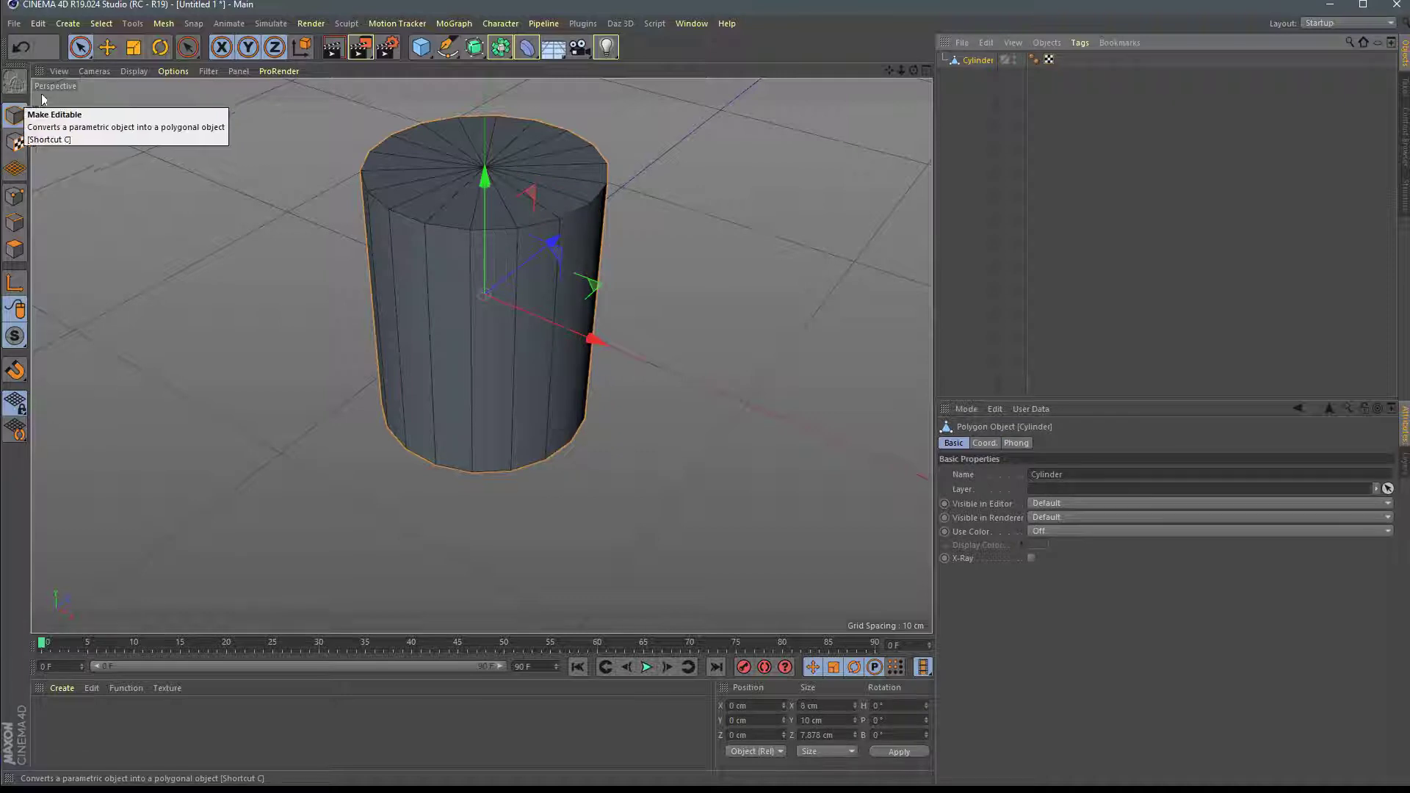
# Step: Select all polygons of the cylinder's top cap with Live Selection in polygon mode
pyautogui.click(80, 48)
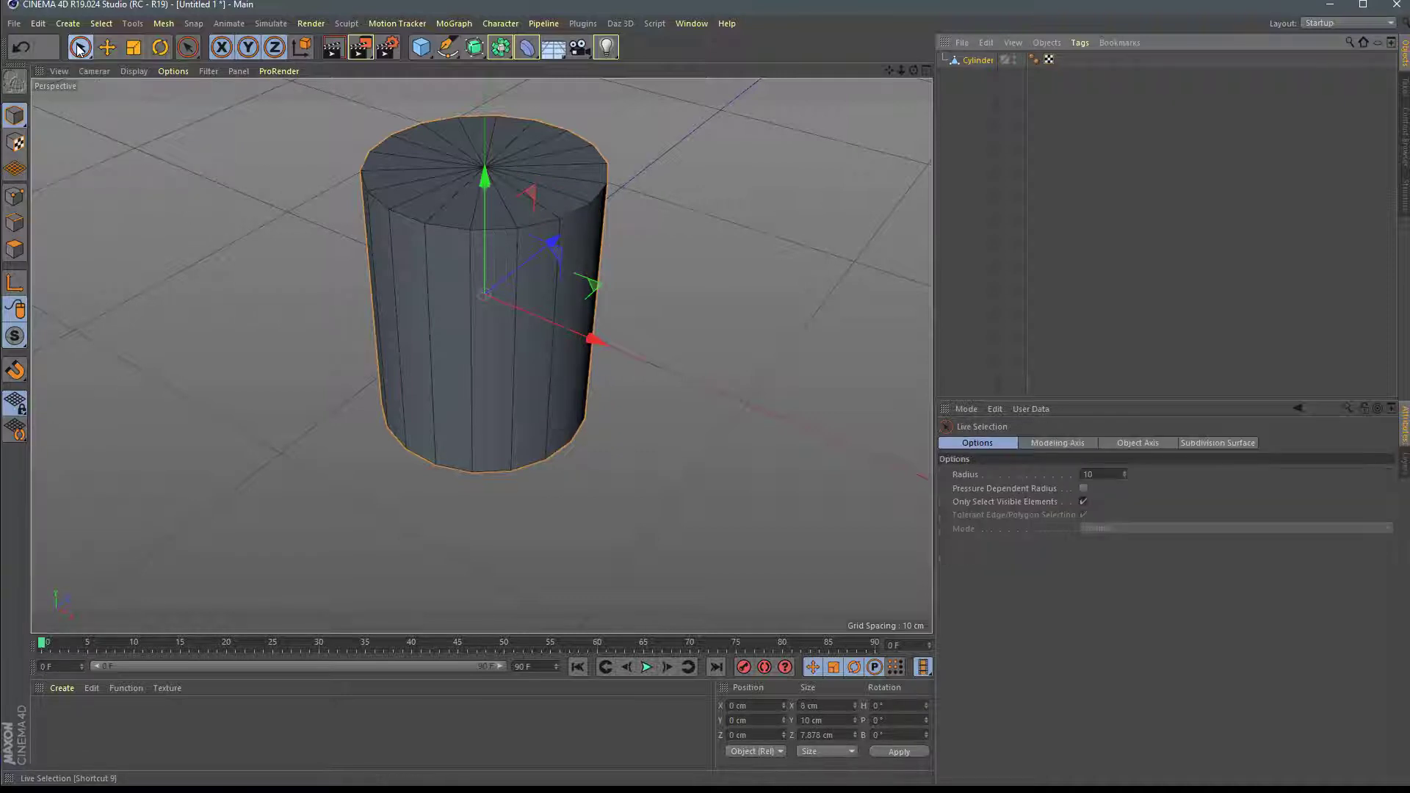
pyautogui.click(14, 251)
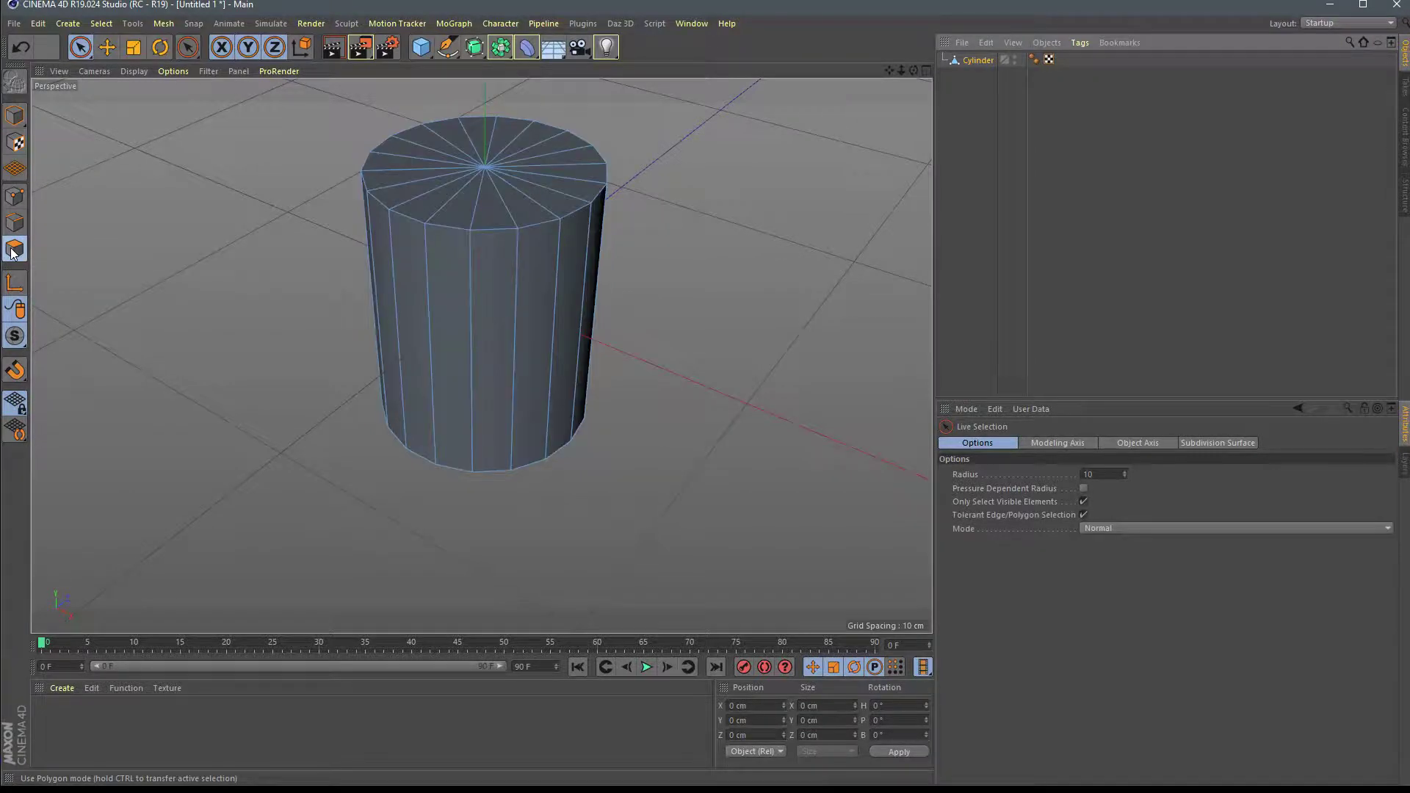
pyautogui.keyDown('alt'); pyautogui.moveTo(273, 204); pyautogui.dragTo(295, 237); pyautogui.keyUp('alt')
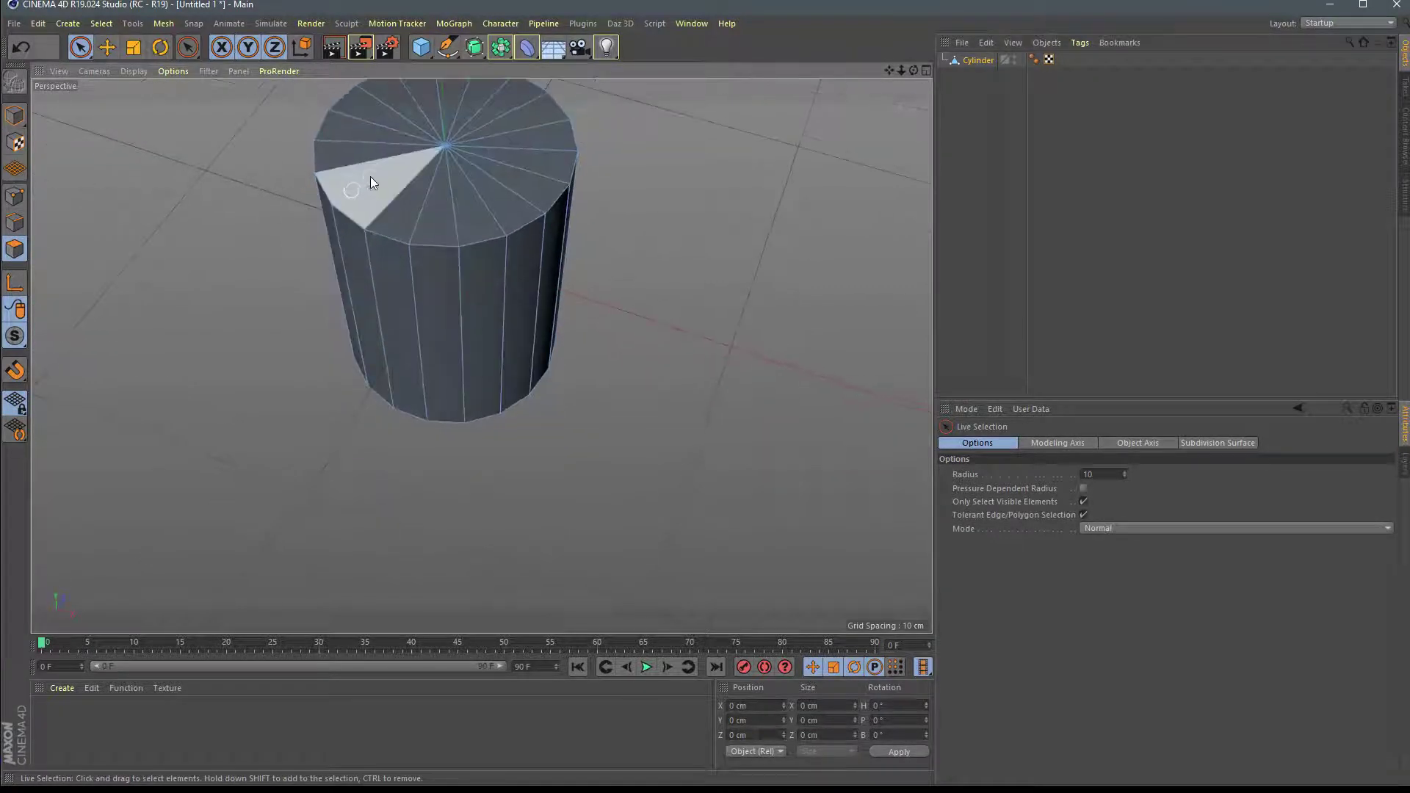
pyautogui.keyDown('alt'); pyautogui.moveTo(371, 180); pyautogui.dragTo(370, 314); pyautogui.keyUp('alt')
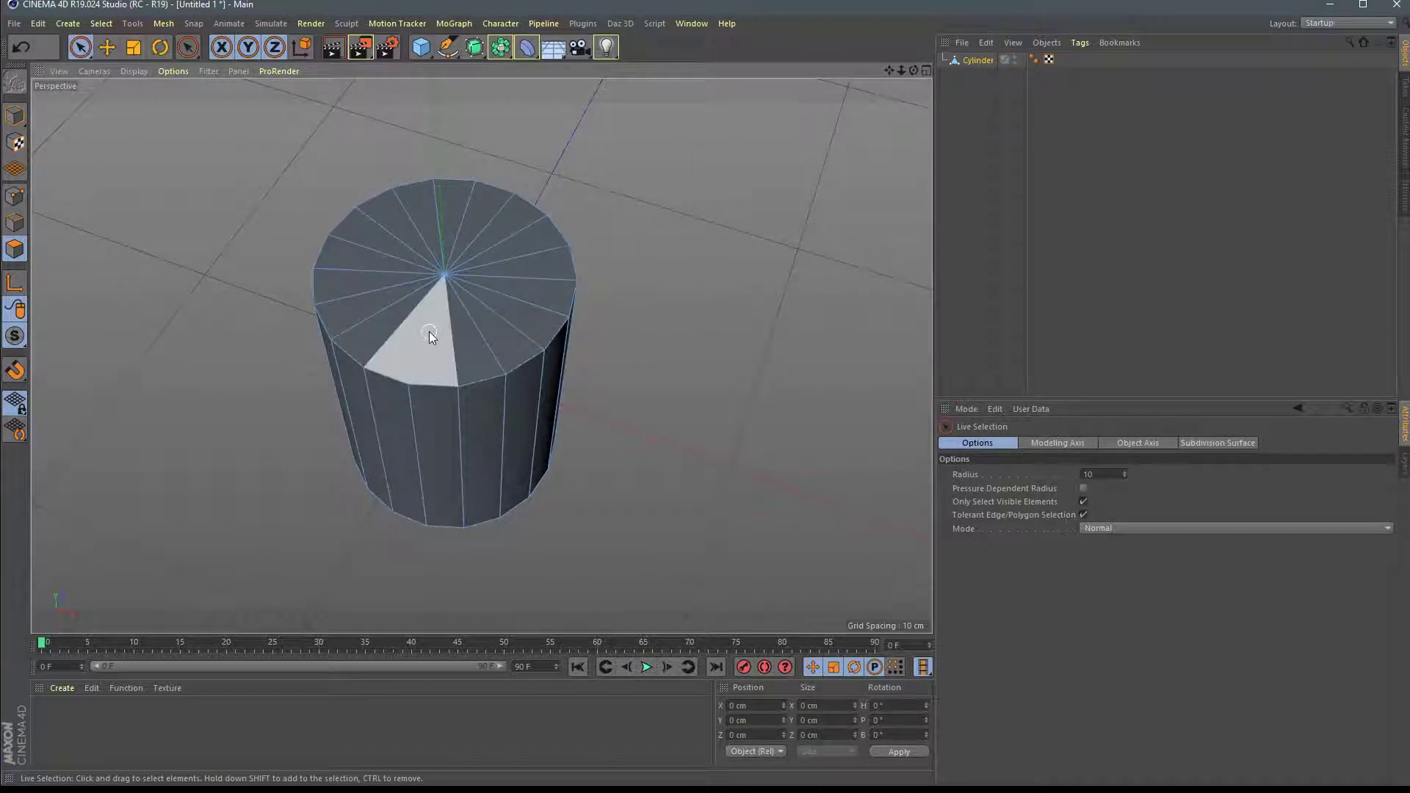
pyautogui.click(454, 336)
pyautogui.moveTo(455, 334)
pyautogui.mouseDown()
pyautogui.moveTo(495, 319)
pyautogui.moveTo(514, 264)
pyautogui.moveTo(462, 229)
pyautogui.moveTo(396, 240)
pyautogui.moveTo(396, 276)
pyautogui.moveTo(431, 319)
pyautogui.moveTo(500, 321)
pyautogui.mouseUp()
pyautogui.keyDown('alt'); pyautogui.moveTo(642, 365); pyautogui.dragTo(613, 289); pyautogui.keyUp('alt')
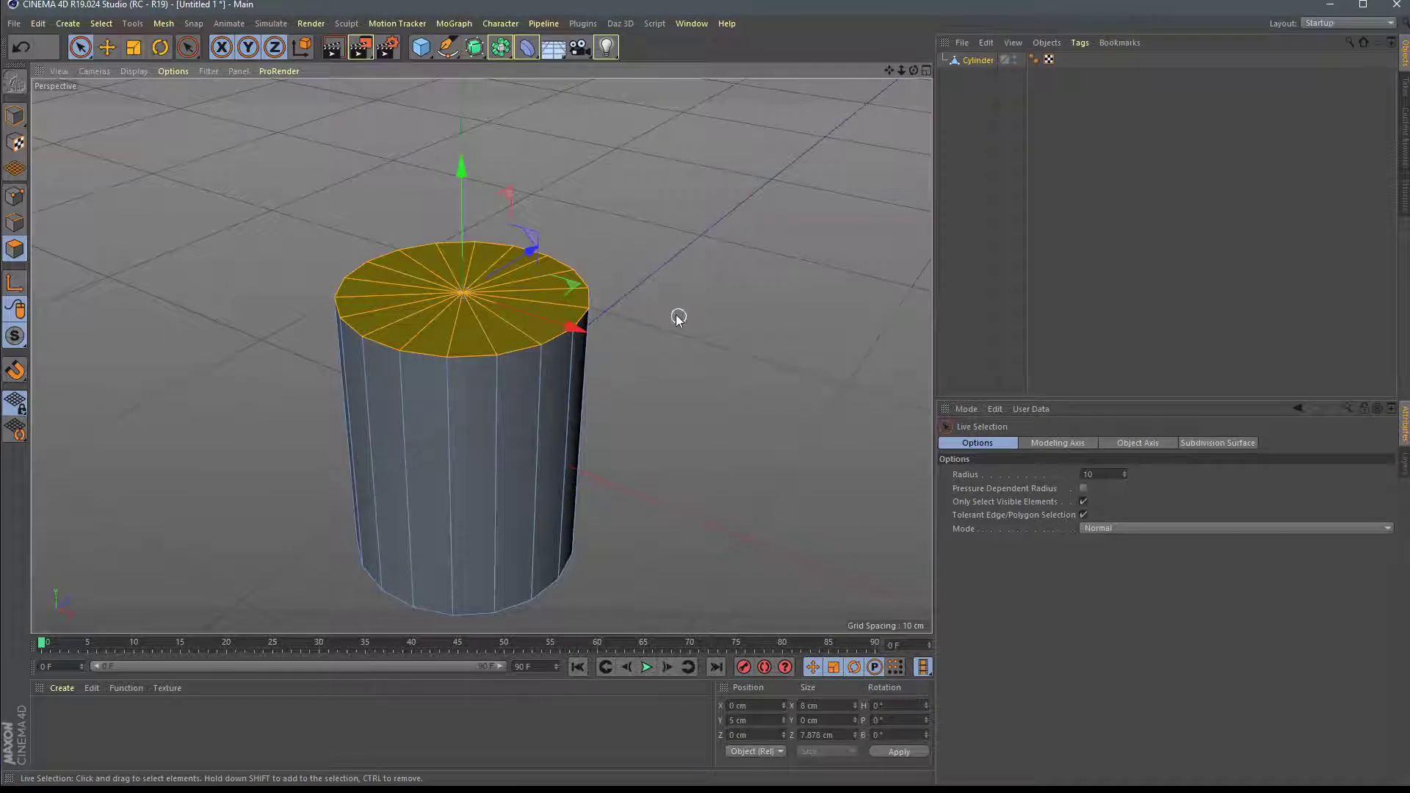
# Step: Inset the selected top cap polygons with Extrude Inner, using an offset of 0.5 cm
pyautogui.press('i')
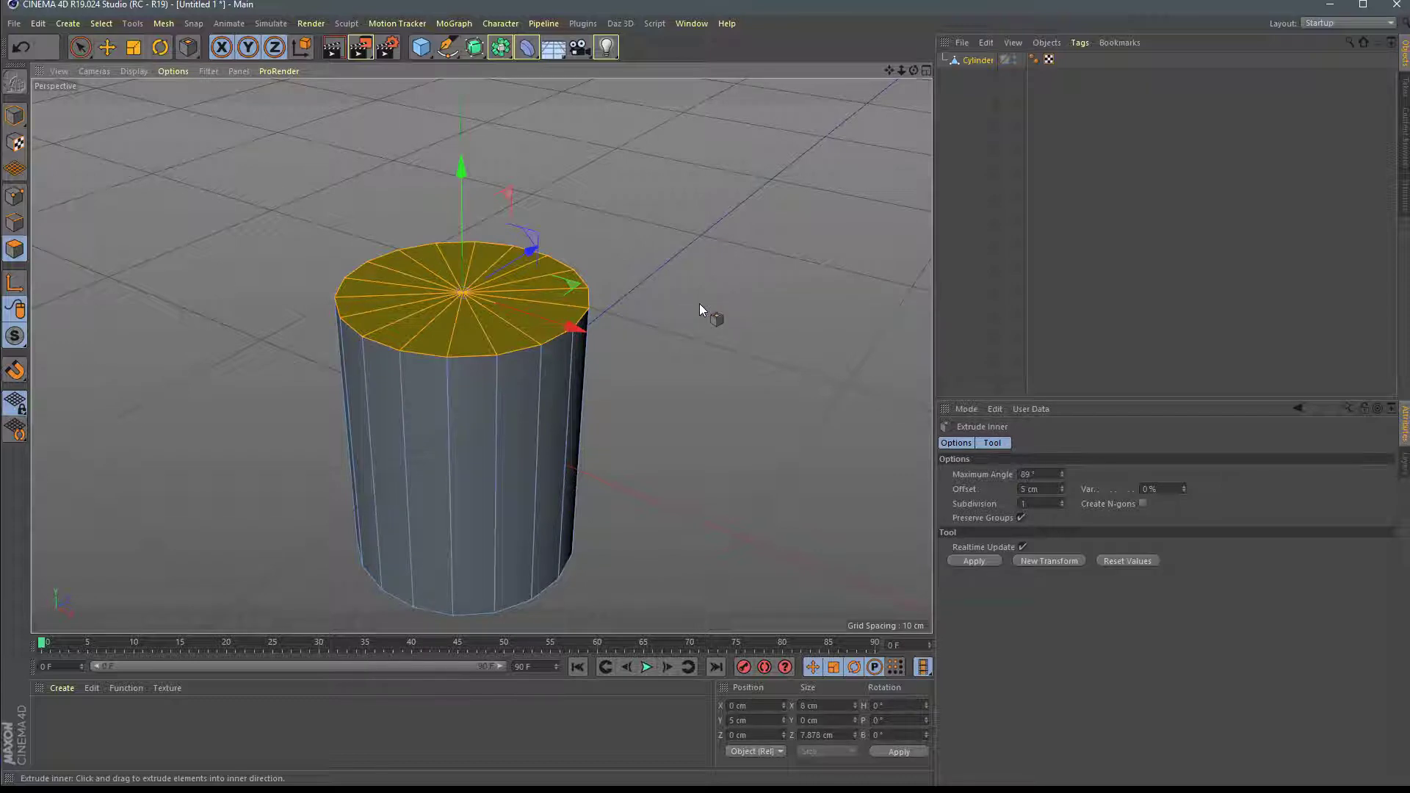
pyautogui.moveTo(699, 302); pyautogui.dragTo(708, 303)
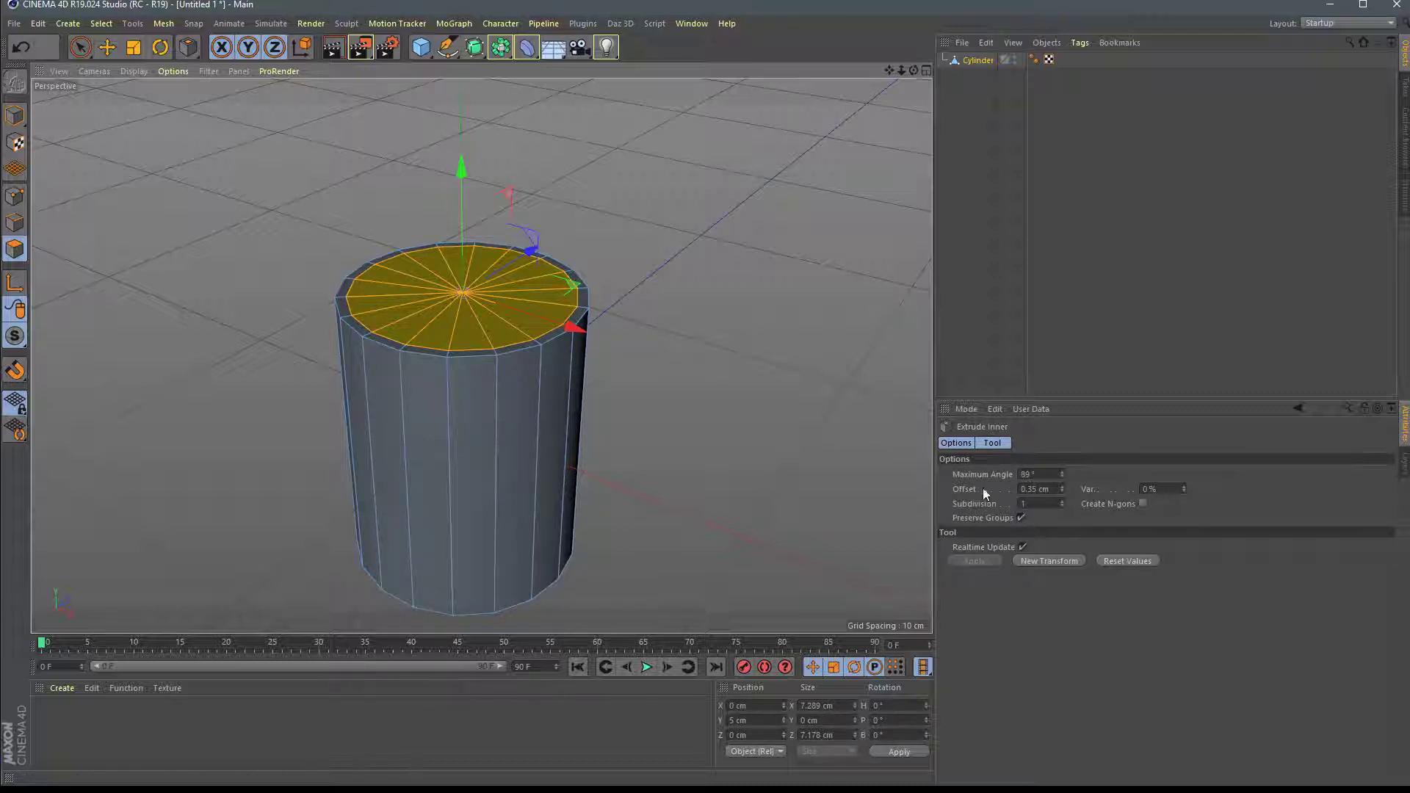
pyautogui.moveTo(1037, 490); pyautogui.dragTo(994, 489)
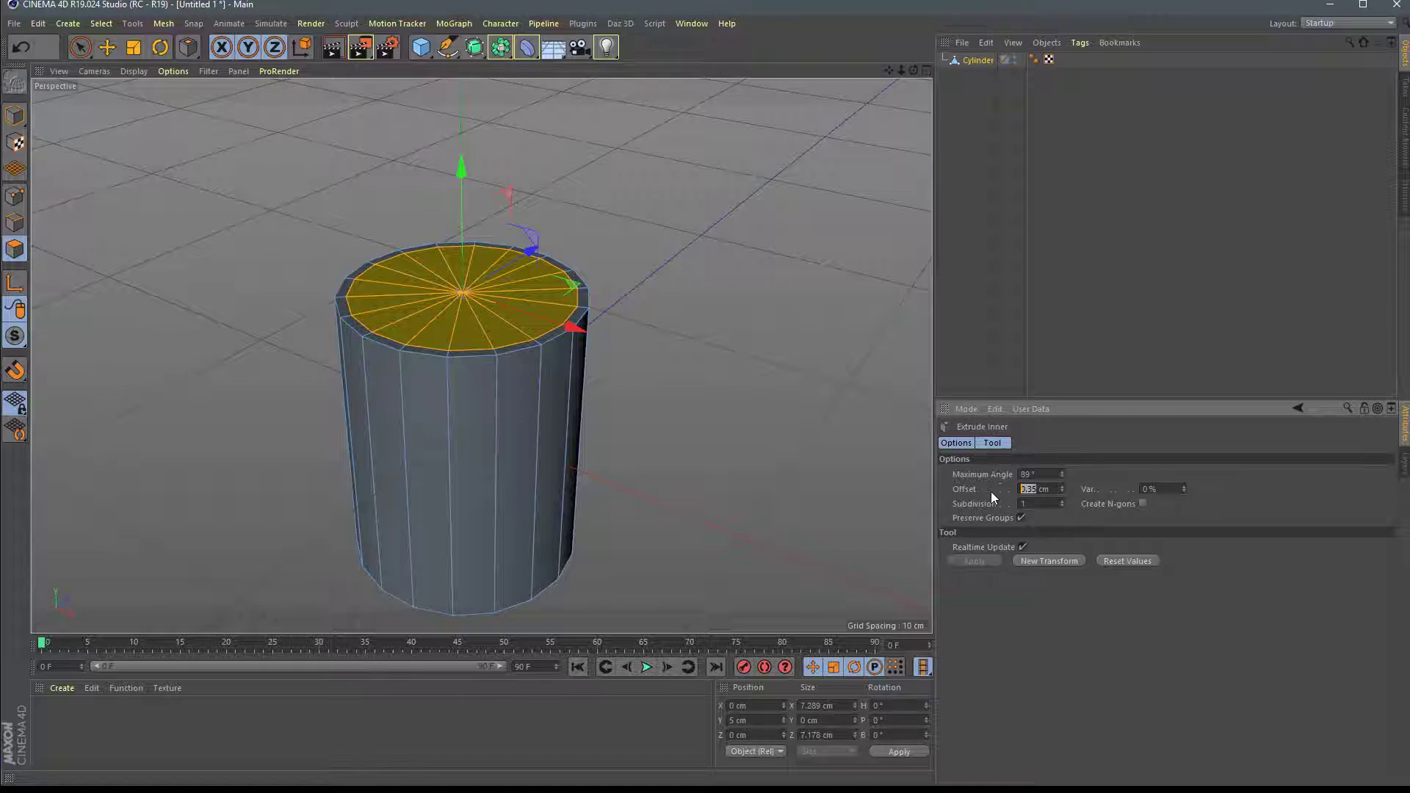
pyautogui.write('0')
pyautogui.press('Return')
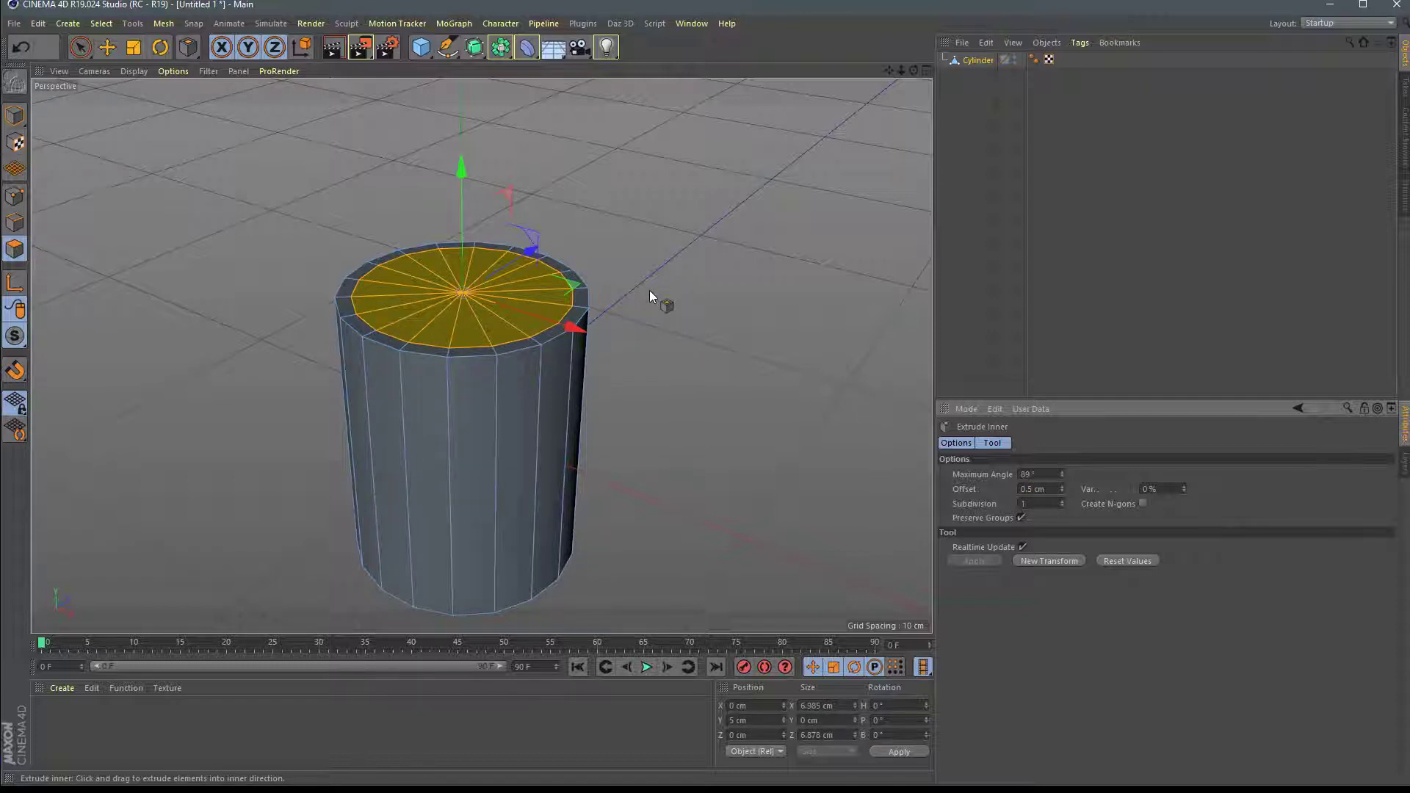
# Step: Extrude the inset cap down into the cylinder by about 10.16 cm, then raise that inner floor to about Y -4.1 cm
pyautogui.press('d')
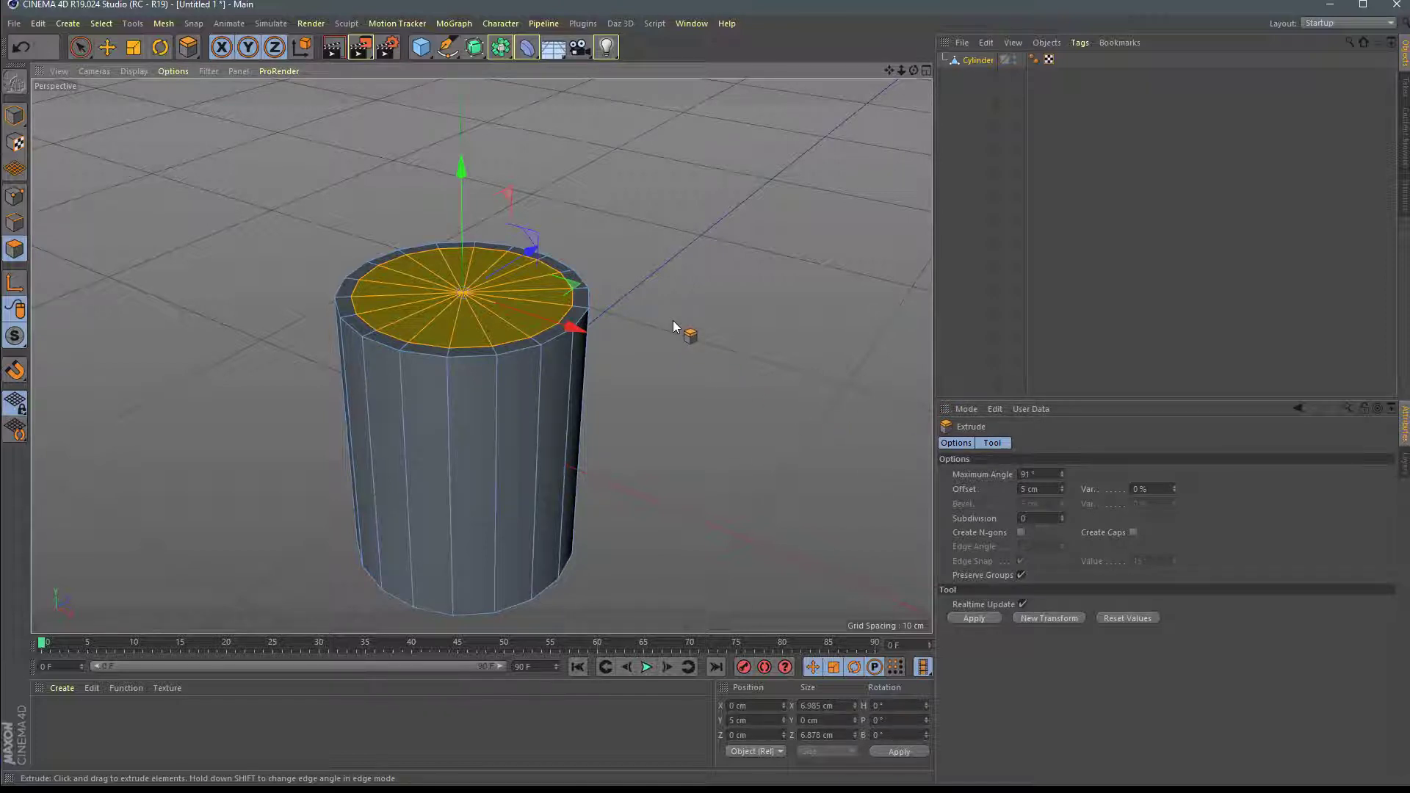
pyautogui.moveTo(673, 320)
pyautogui.mouseDown()
pyautogui.moveTo(727, 320)
pyautogui.moveTo(552, 320)
pyautogui.moveTo(690, 323)
pyautogui.mouseUp()
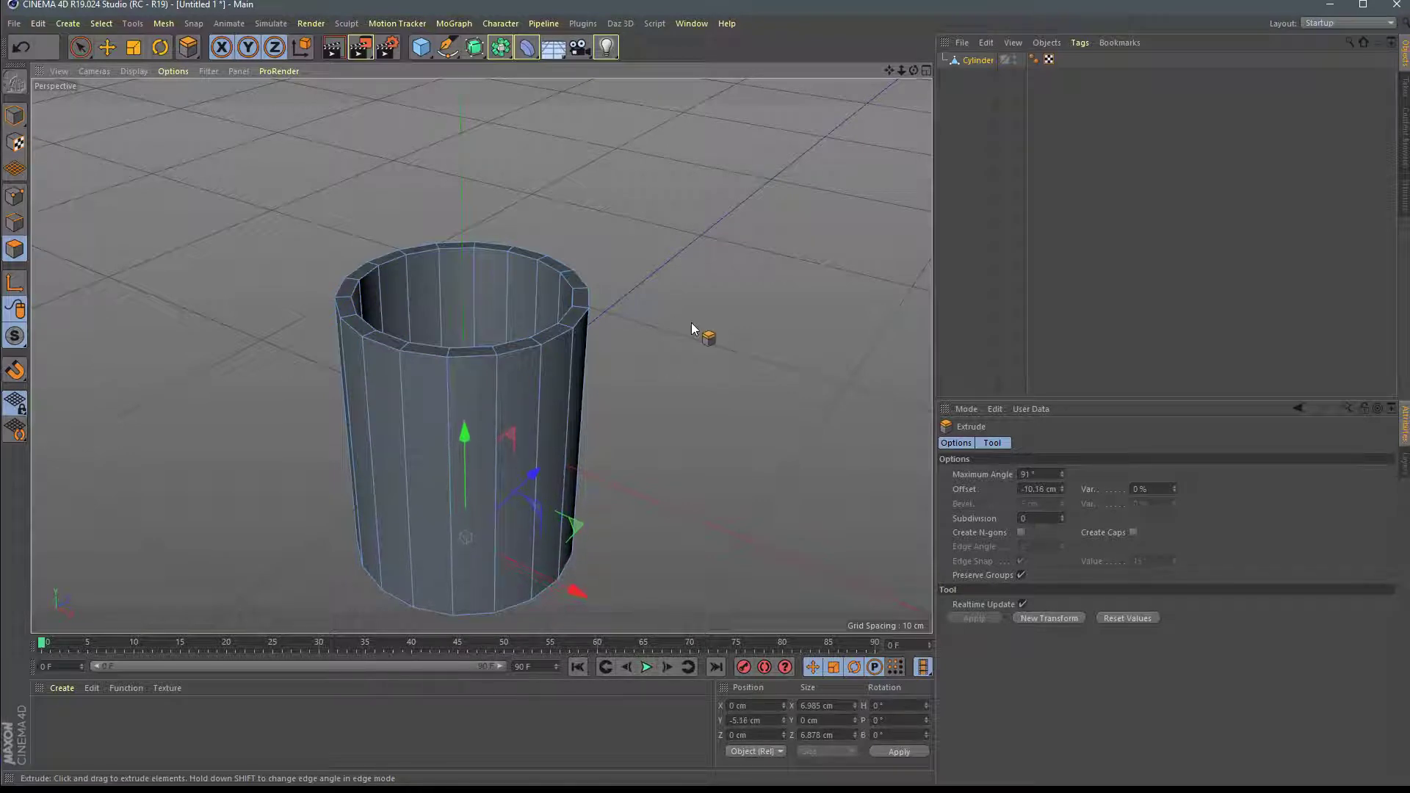
pyautogui.keyDown('alt'); pyautogui.moveTo(686, 378); pyautogui.dragTo(712, 319); pyautogui.keyUp('alt')
pyautogui.keyDown('alt'); pyautogui.moveTo(686, 403); pyautogui.dragTo(739, 183); pyautogui.keyUp('alt')
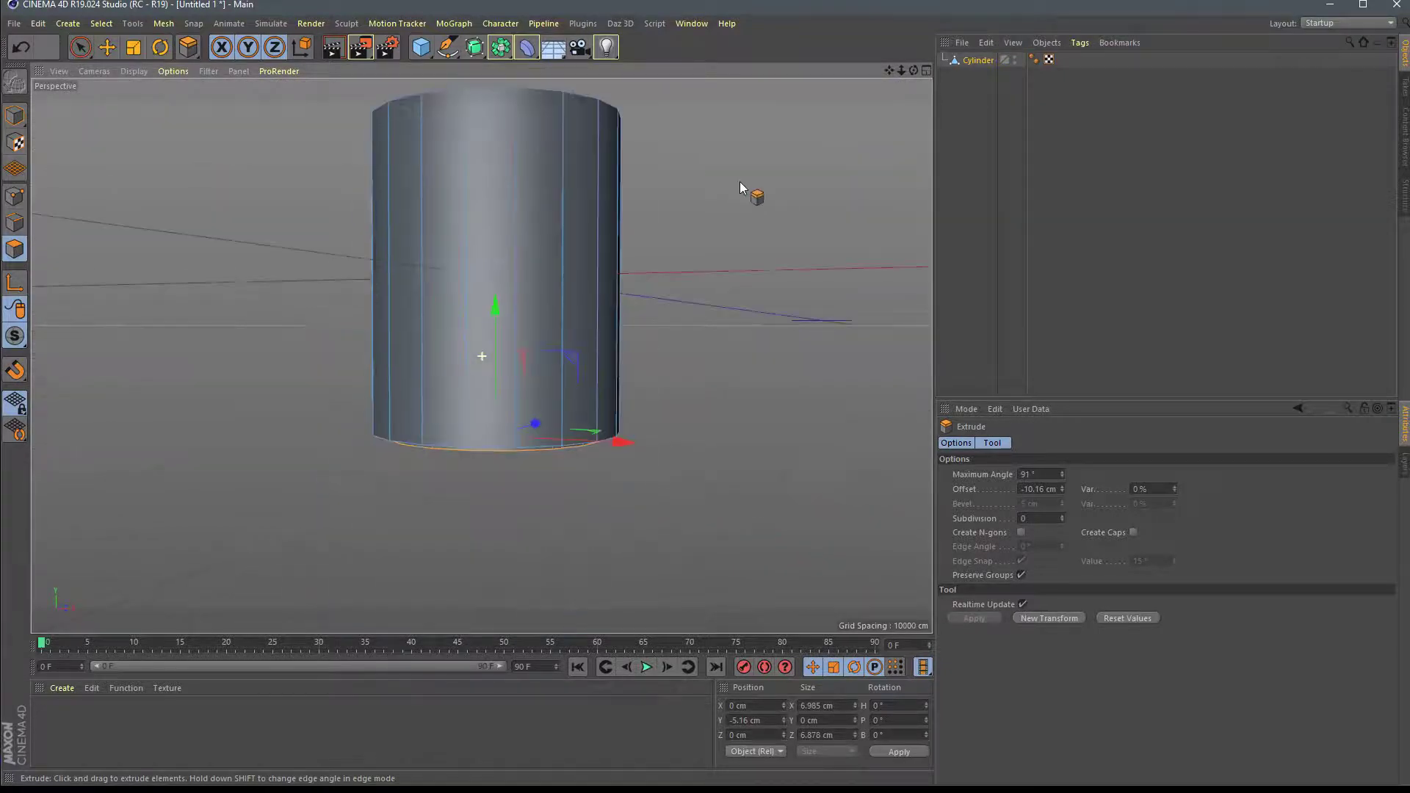
pyautogui.moveTo(495, 307); pyautogui.dragTo(500, 275)
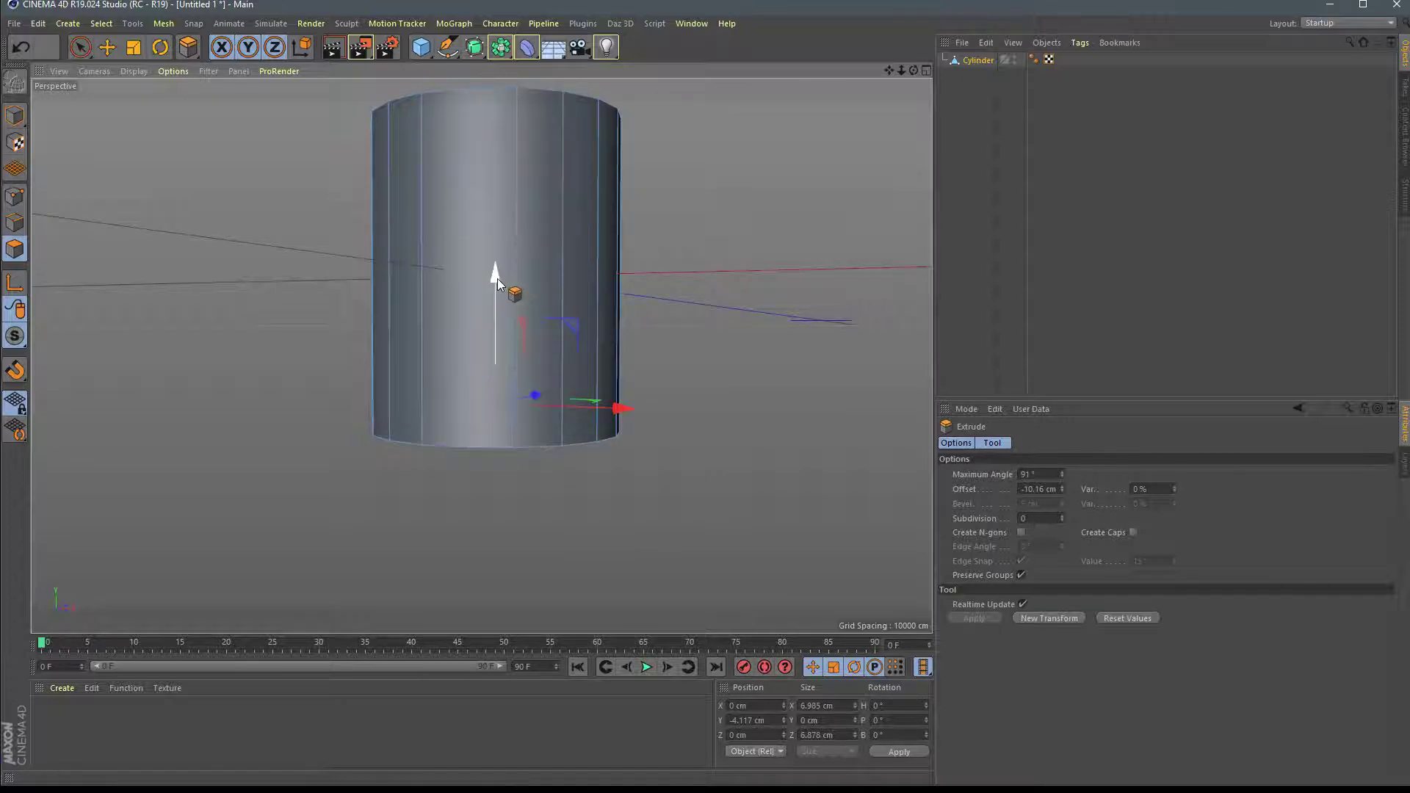
pyautogui.keyDown('alt'); pyautogui.moveTo(830, 228); pyautogui.dragTo(746, 329); pyautogui.keyUp('alt')
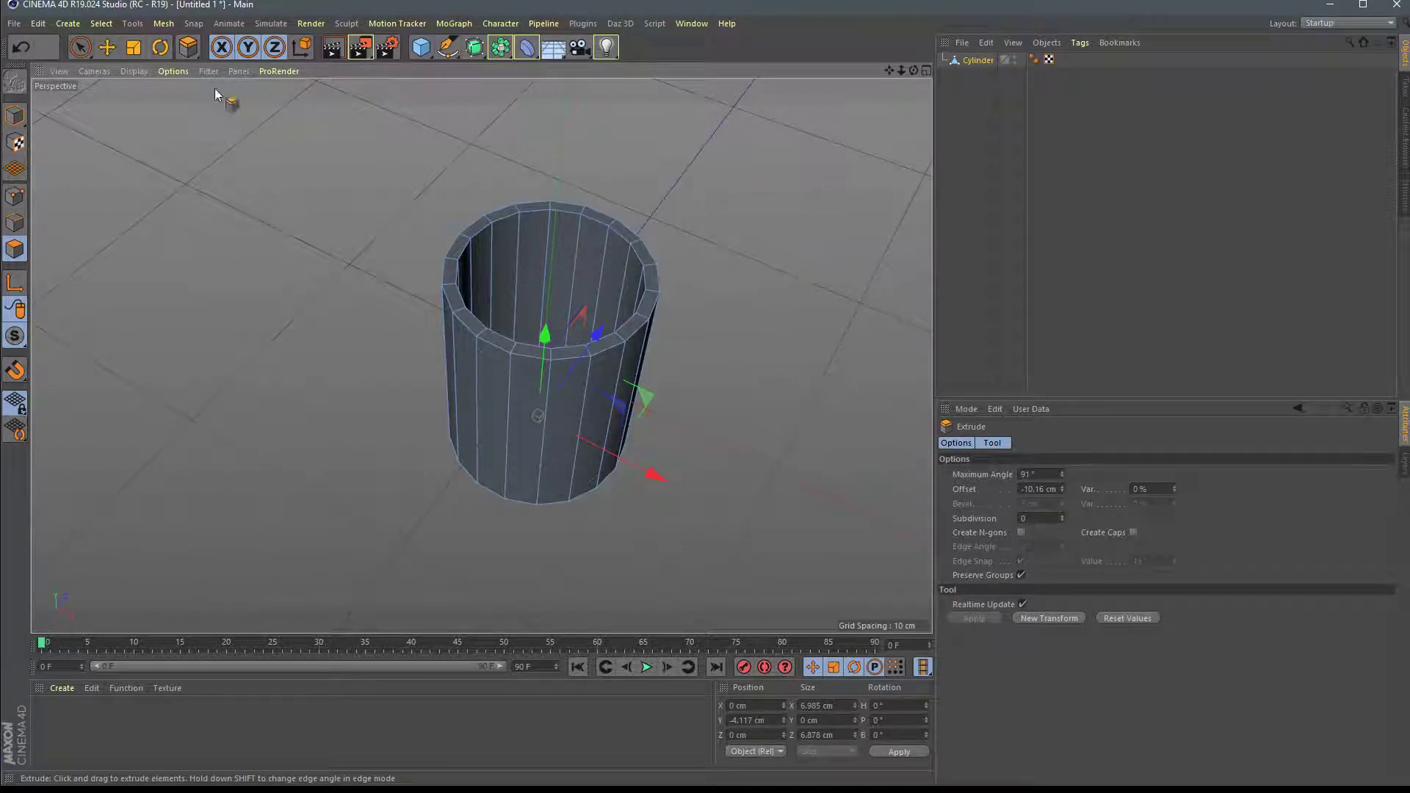
# Step: Add four horizontal edge loops around the outer wall with Loop/Path Cut in the right view, two in the upper half and two in the lower half
pyautogui.click(78, 48)
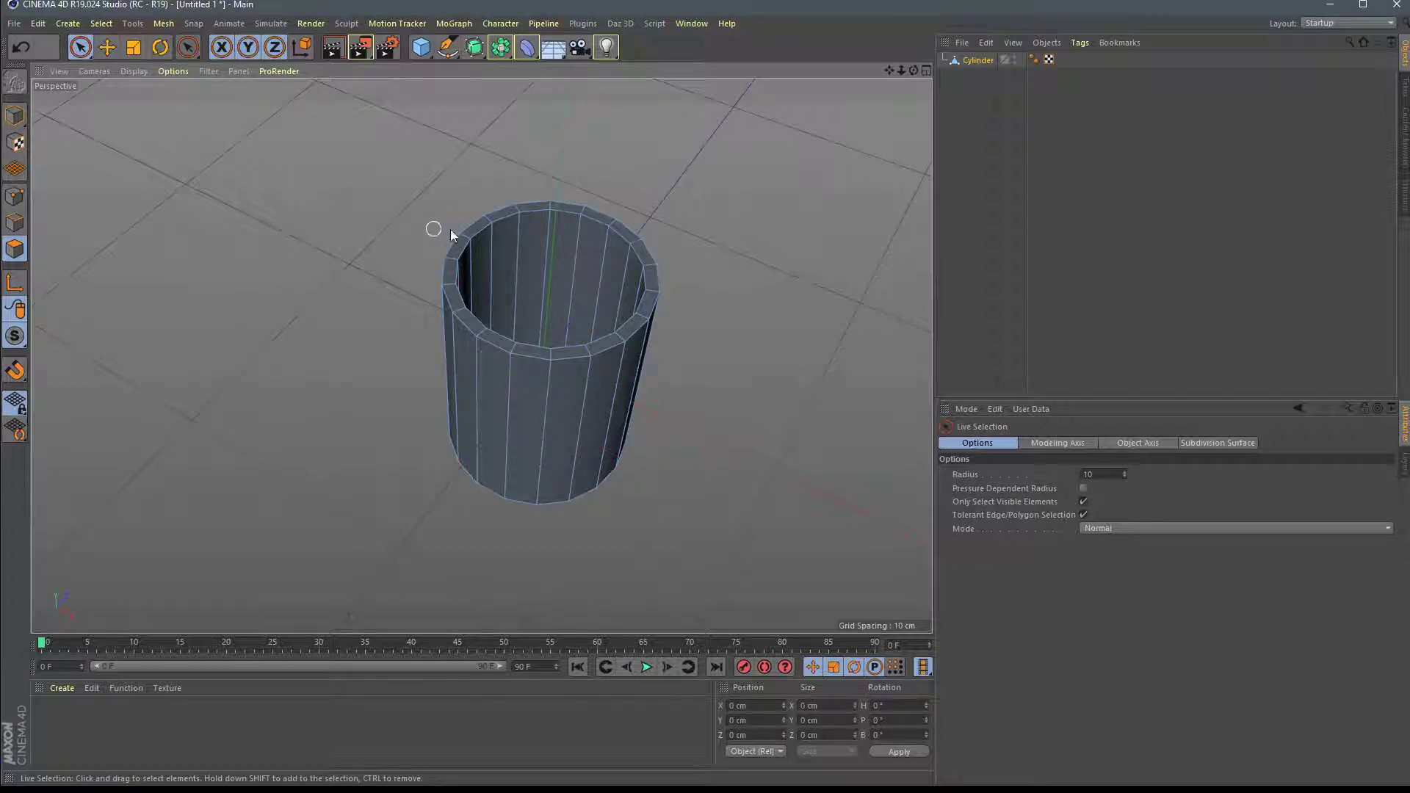
pyautogui.click(927, 69)
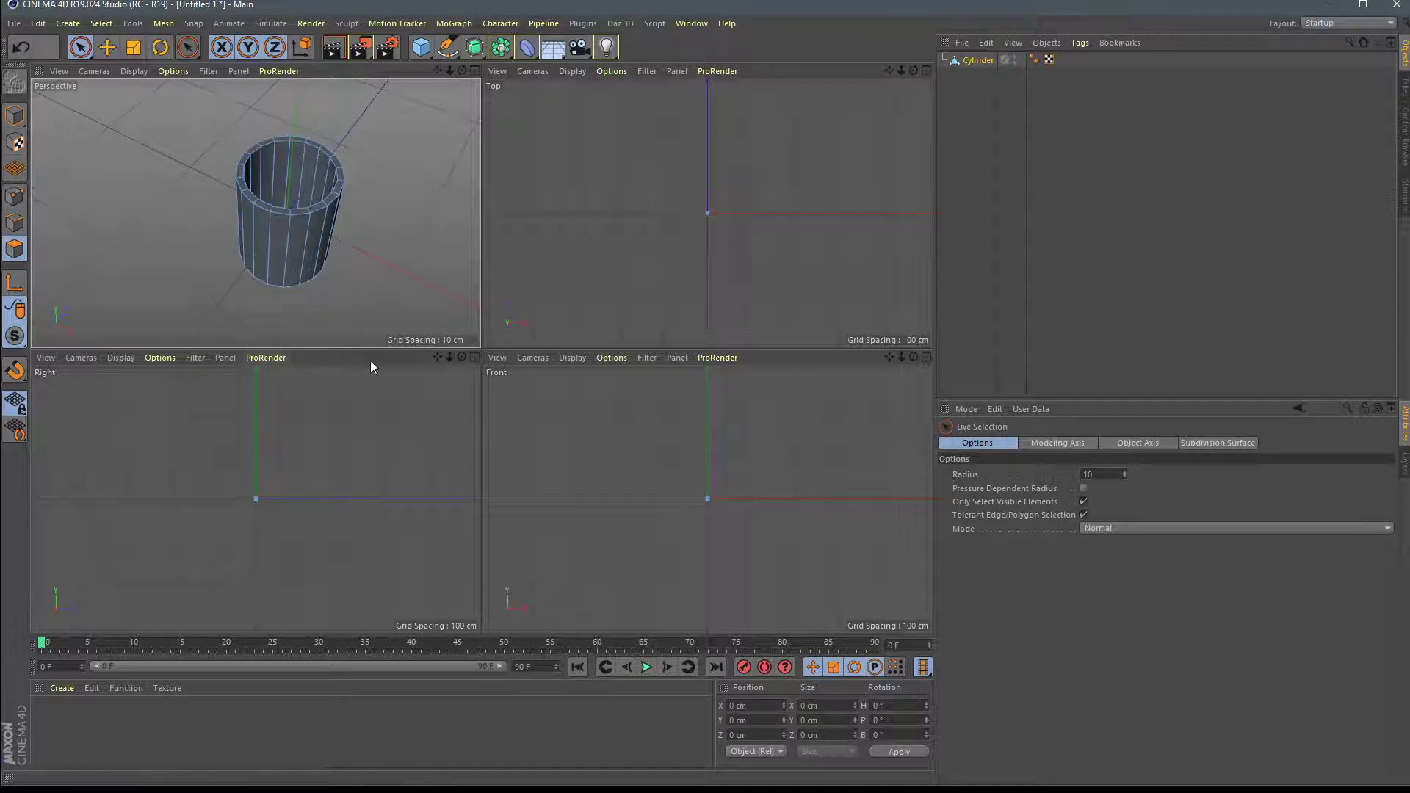
pyautogui.click(476, 358)
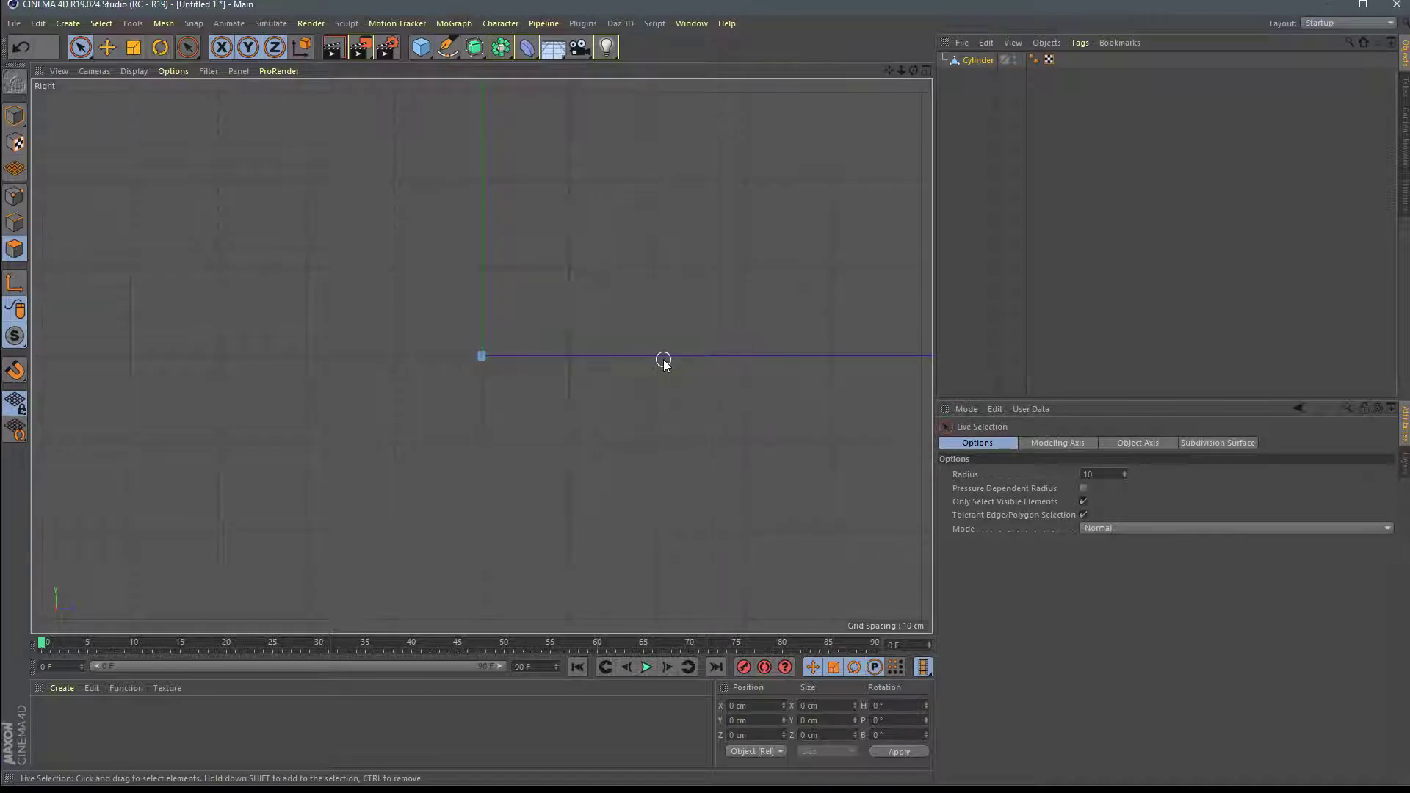
pyautogui.press('h')
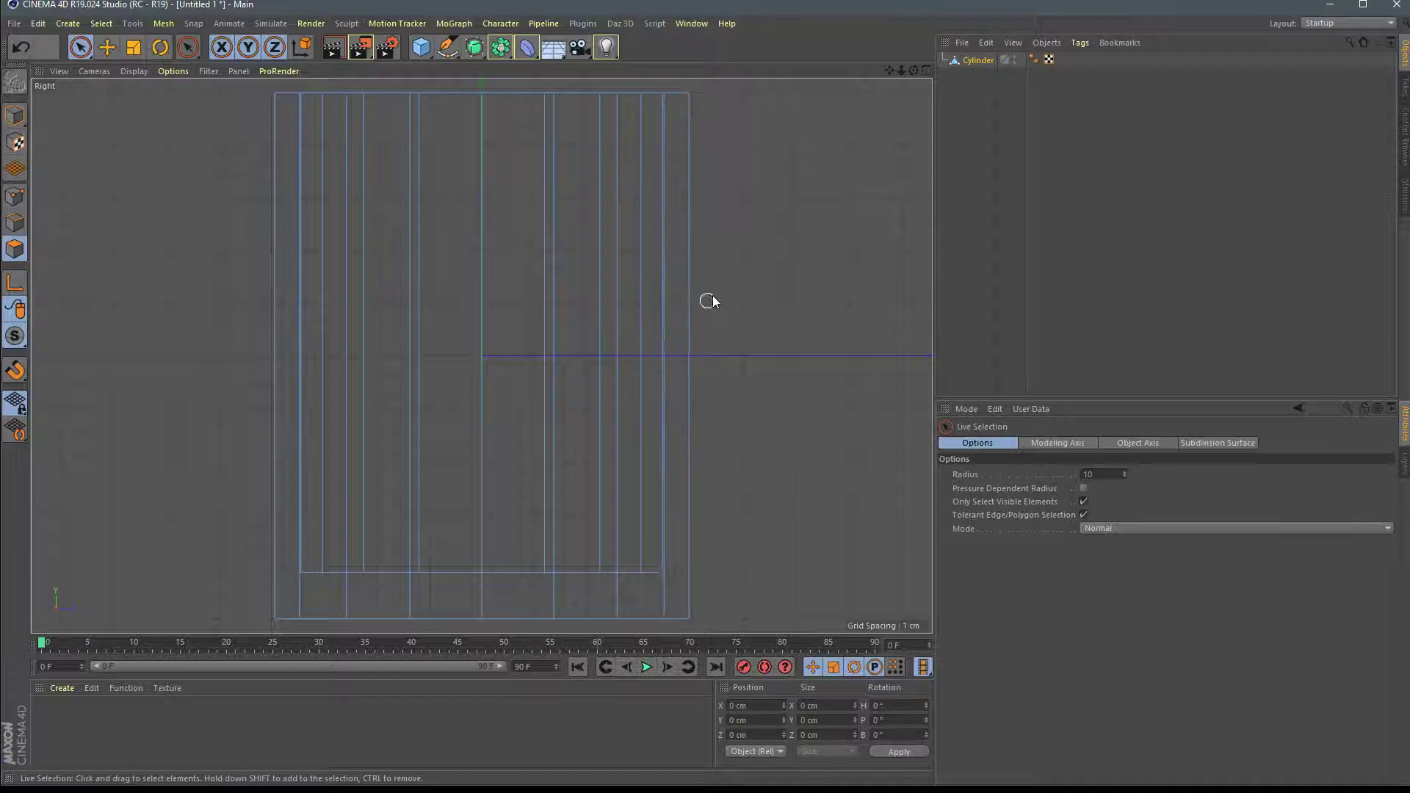
pyautogui.scroll(-1, 707, 300)
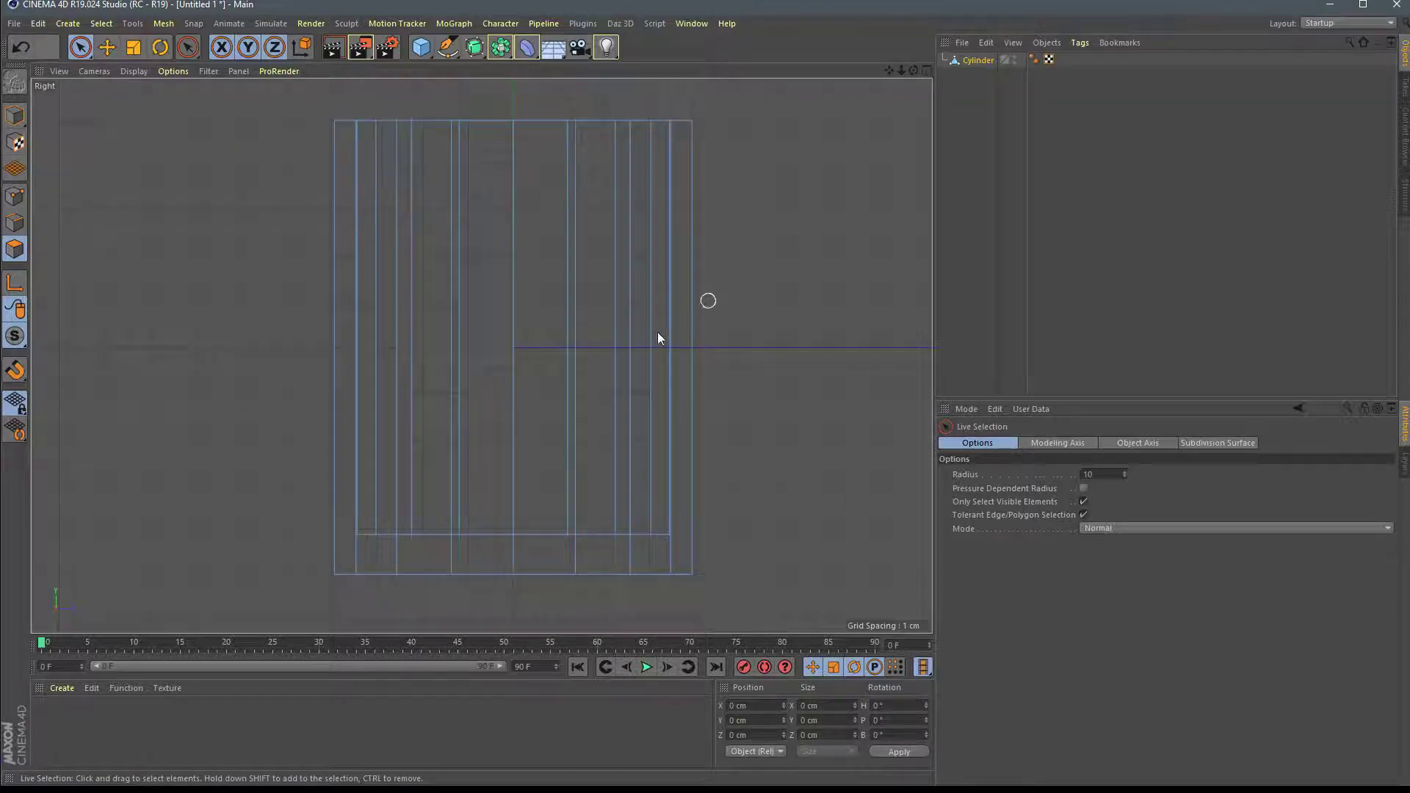
pyautogui.click(17, 230)
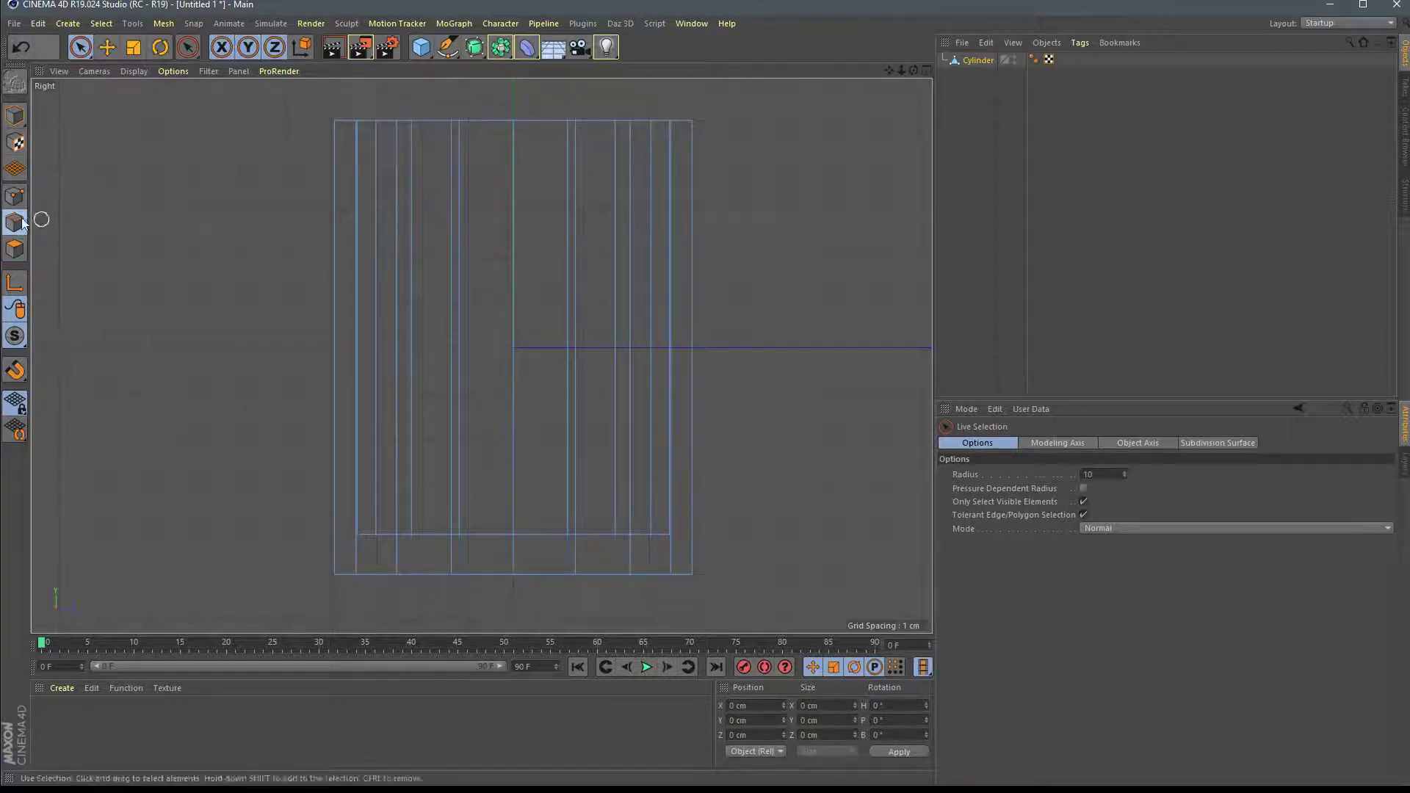
pyautogui.rightClick(303, 240)
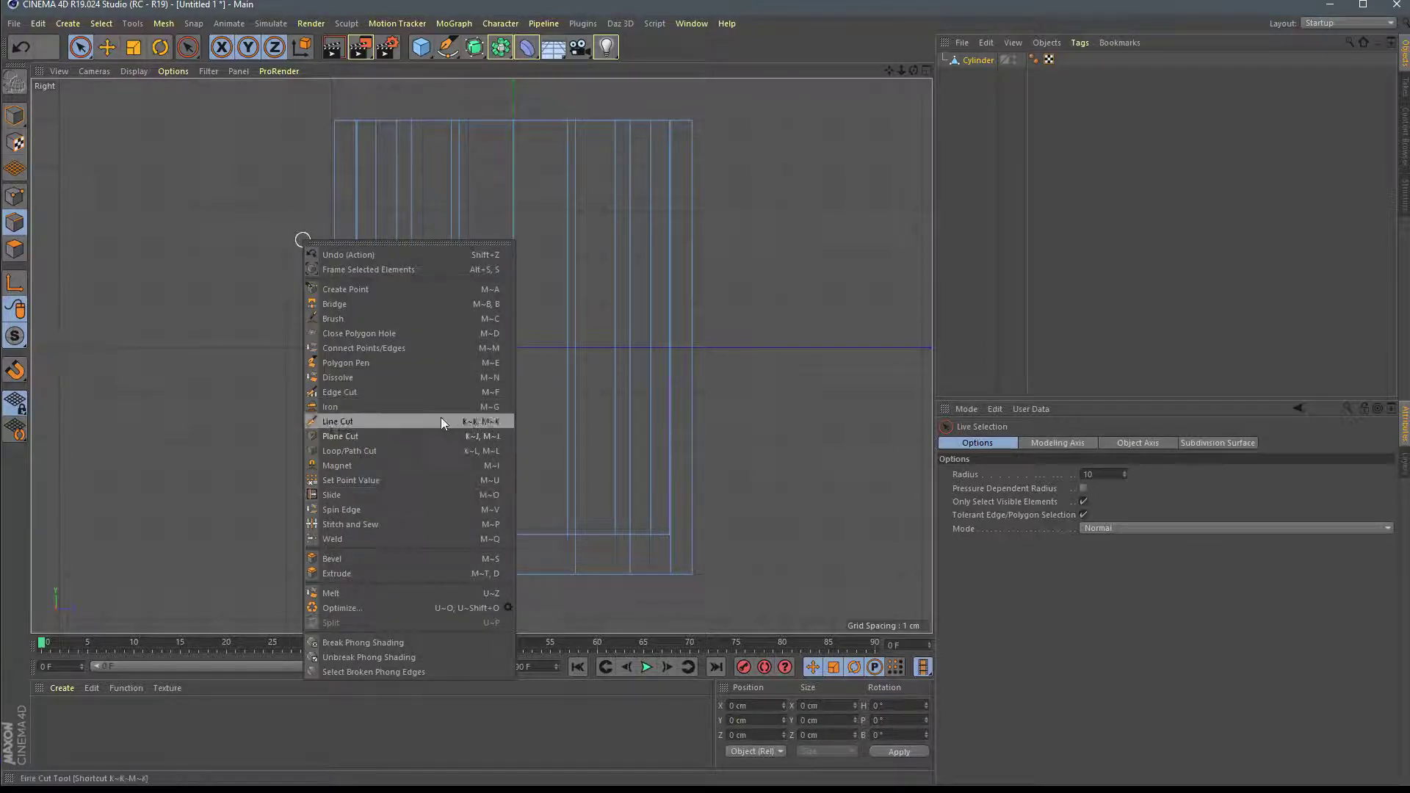
pyautogui.click(409, 451)
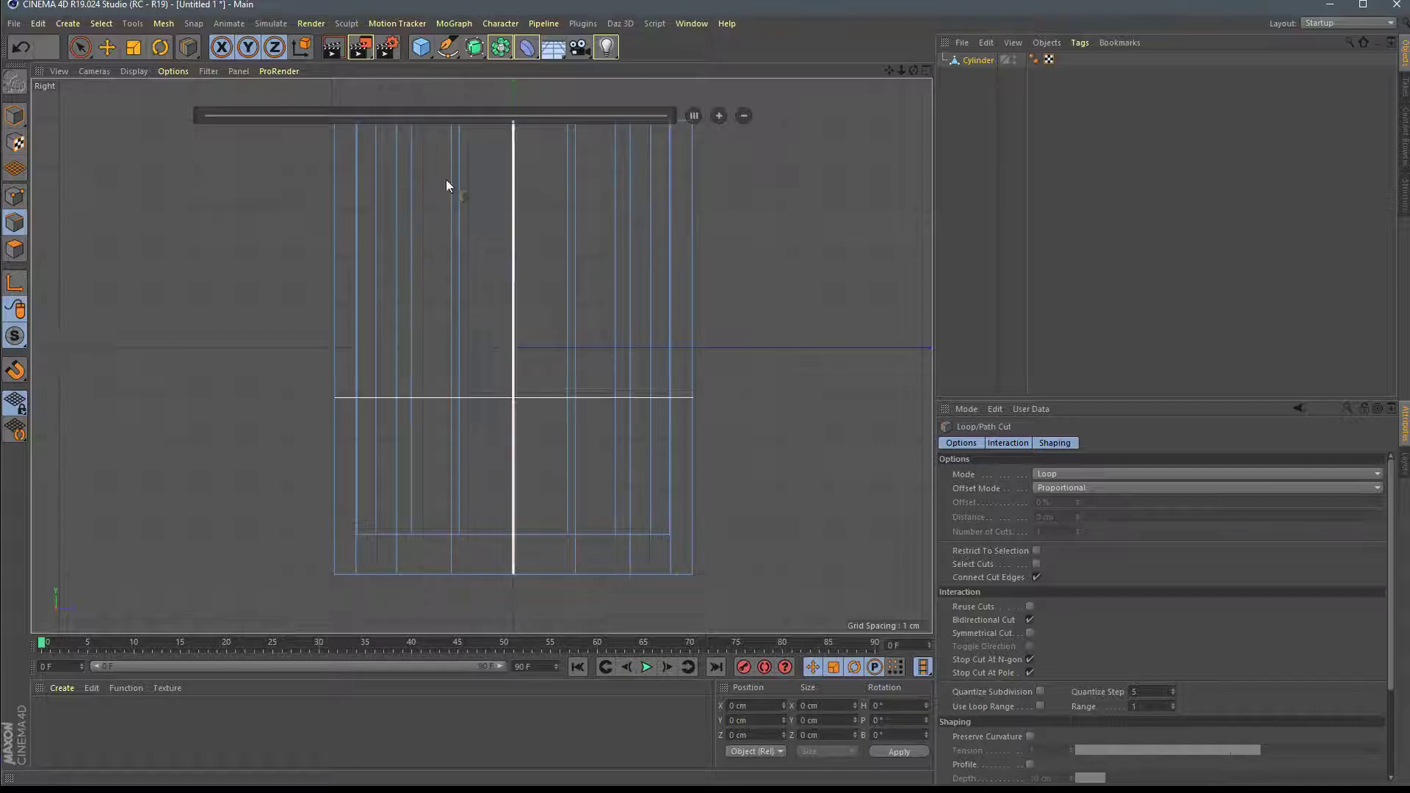
pyautogui.click(690, 209)
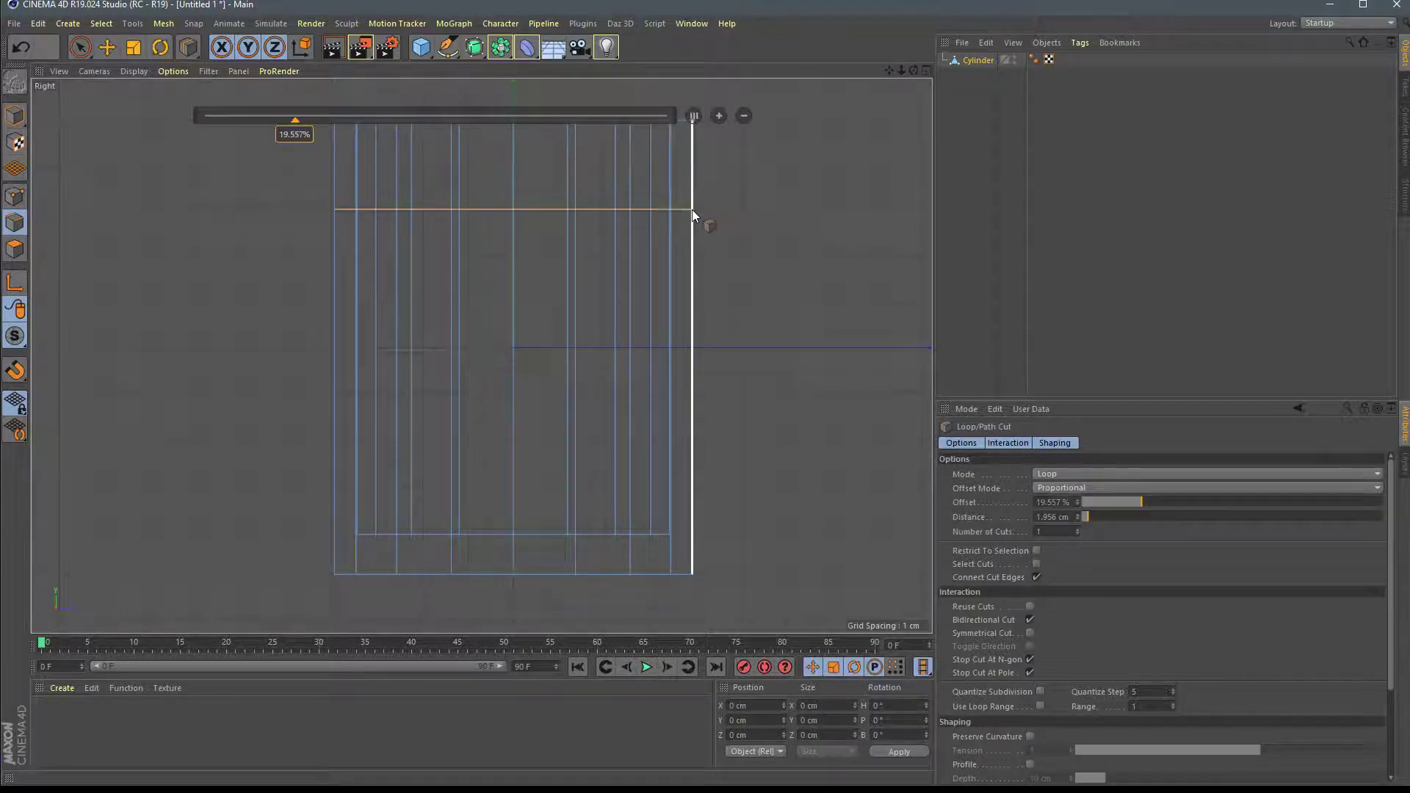
pyautogui.click(692, 278)
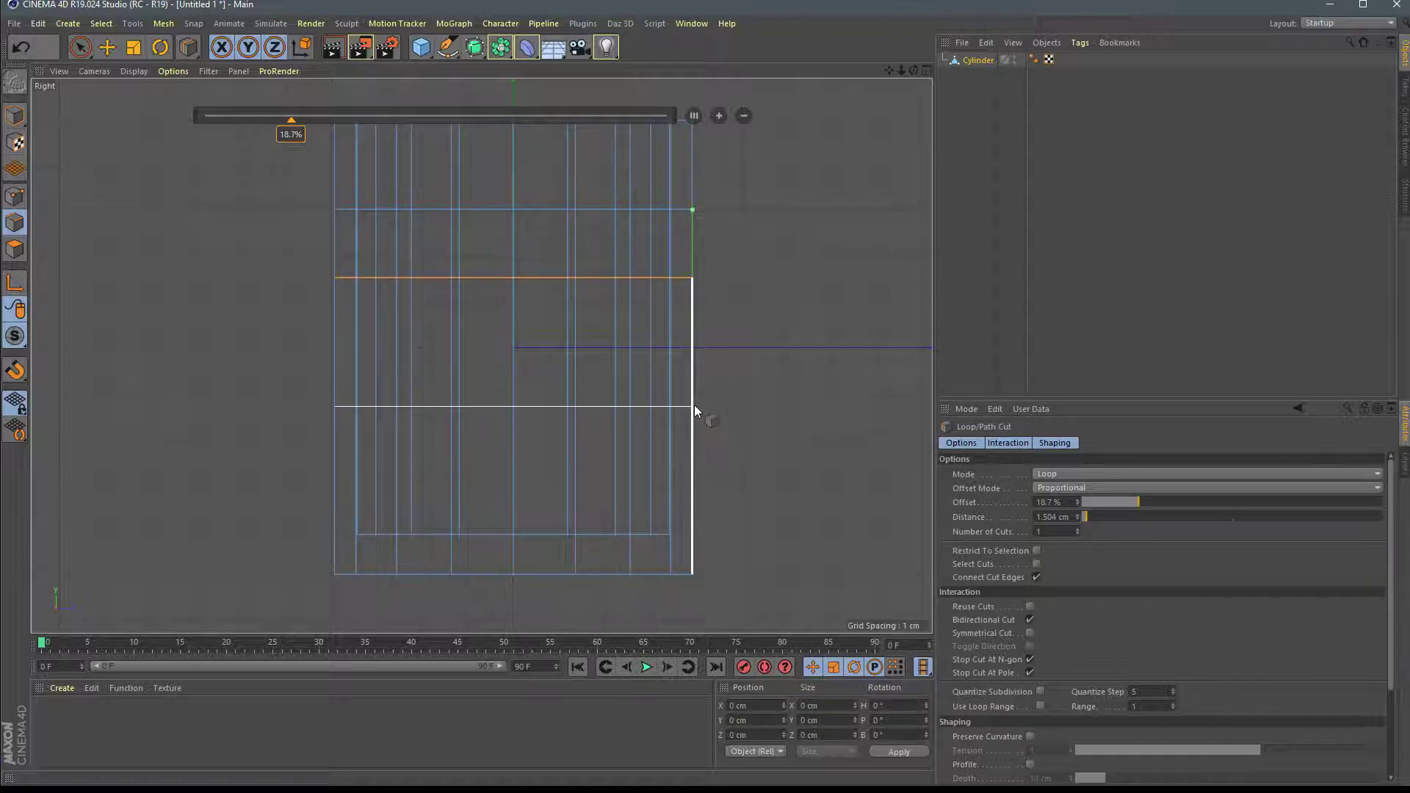
pyautogui.click(692, 429)
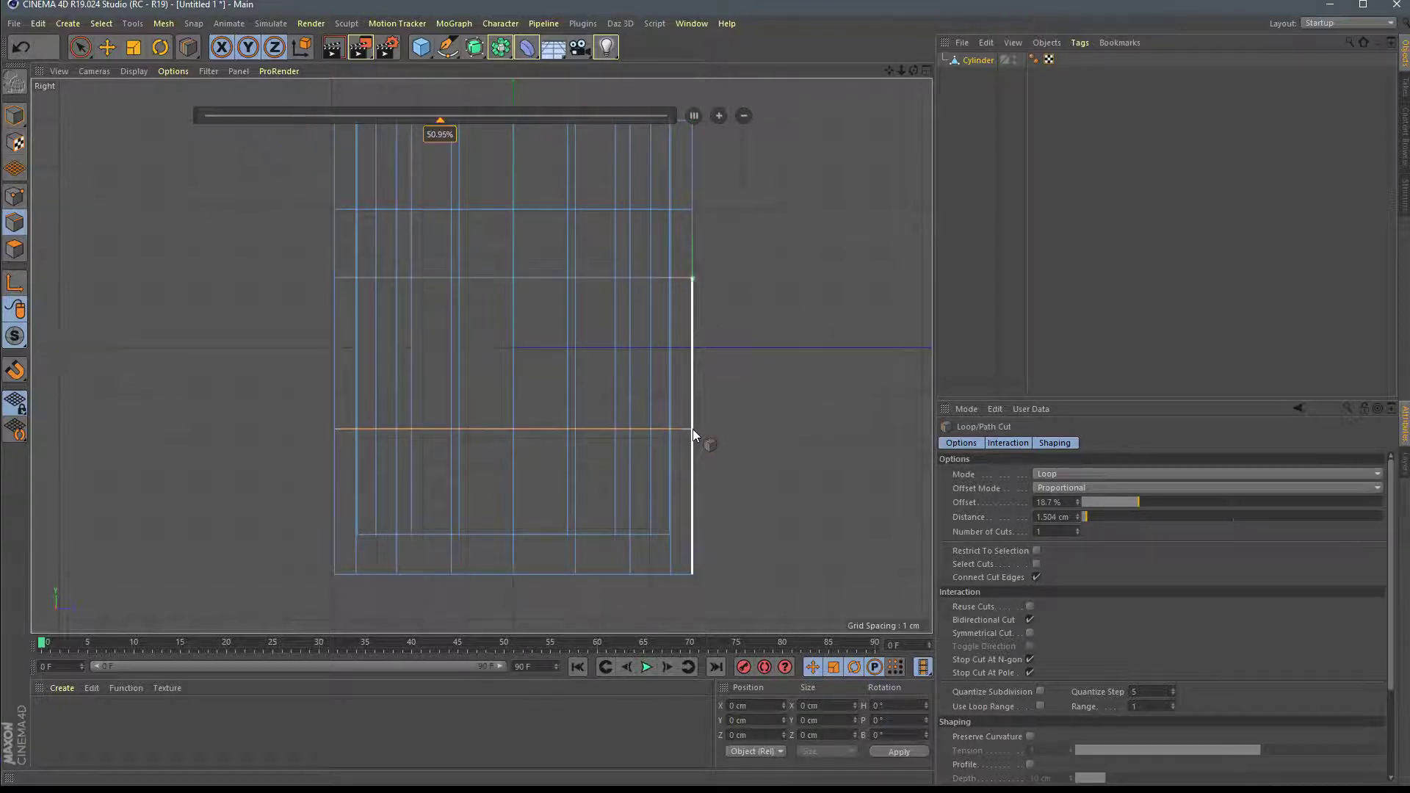
pyautogui.click(693, 490)
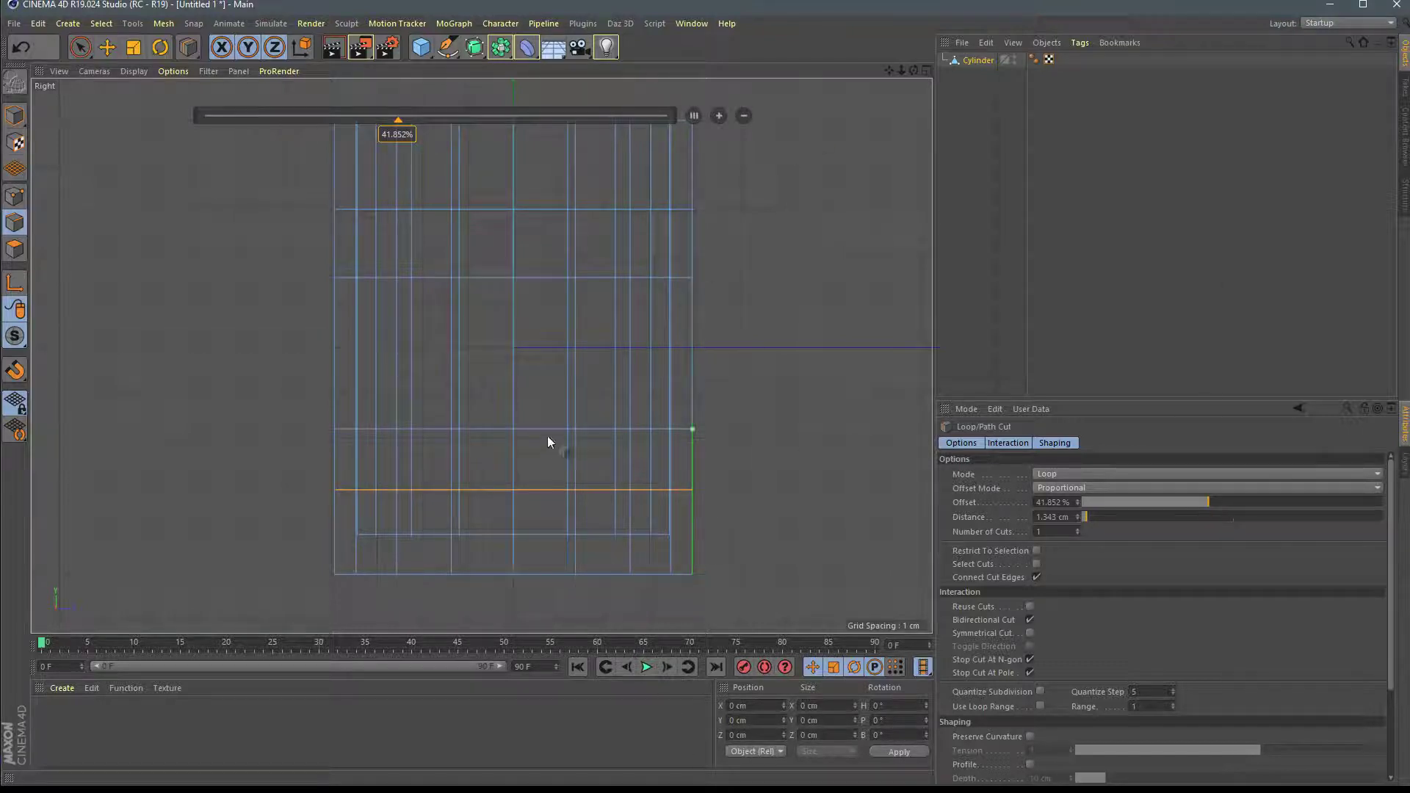
# Step: Select two outer-wall polygons in the same column, one between the upper pair of loops and one between the lower pair
pyautogui.click(925, 70)
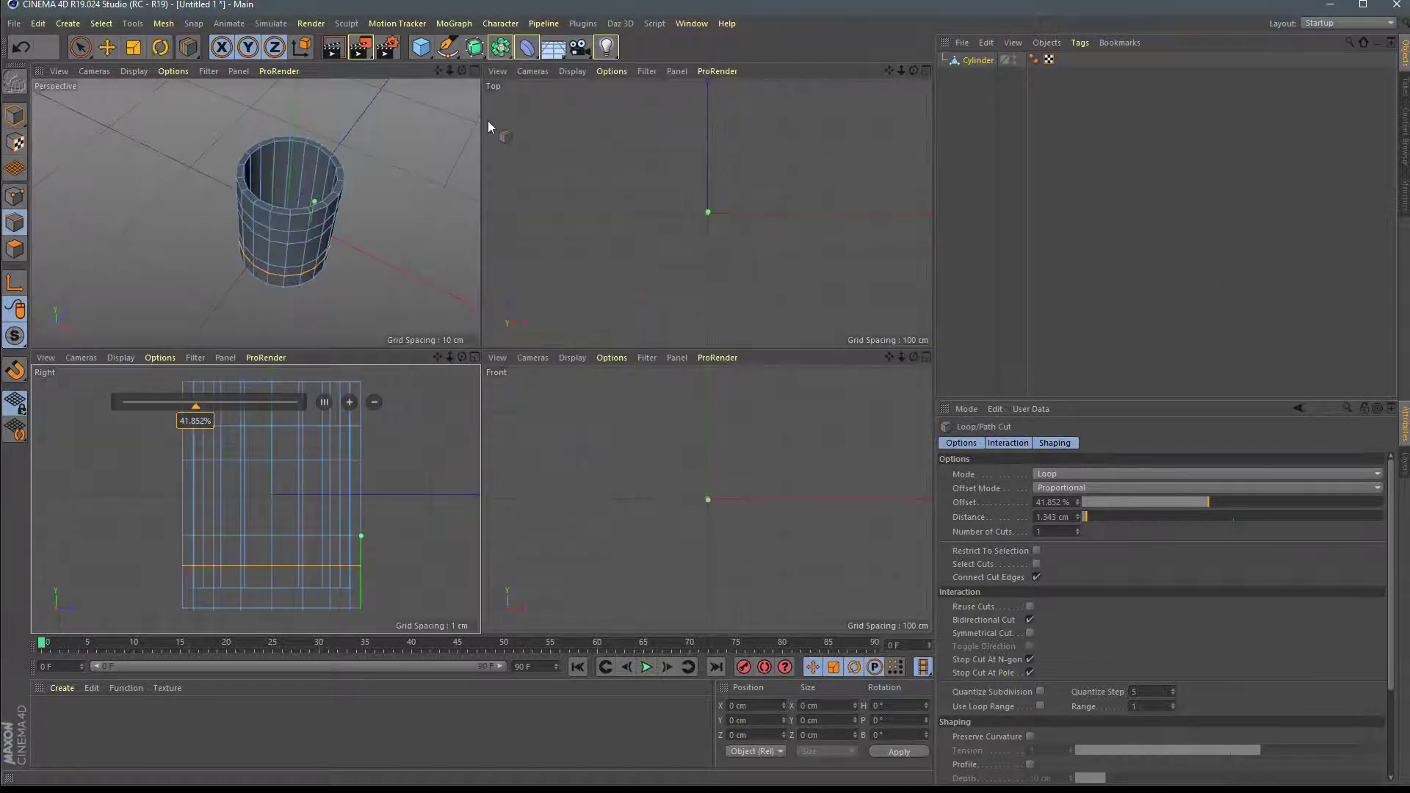
pyautogui.click(475, 70)
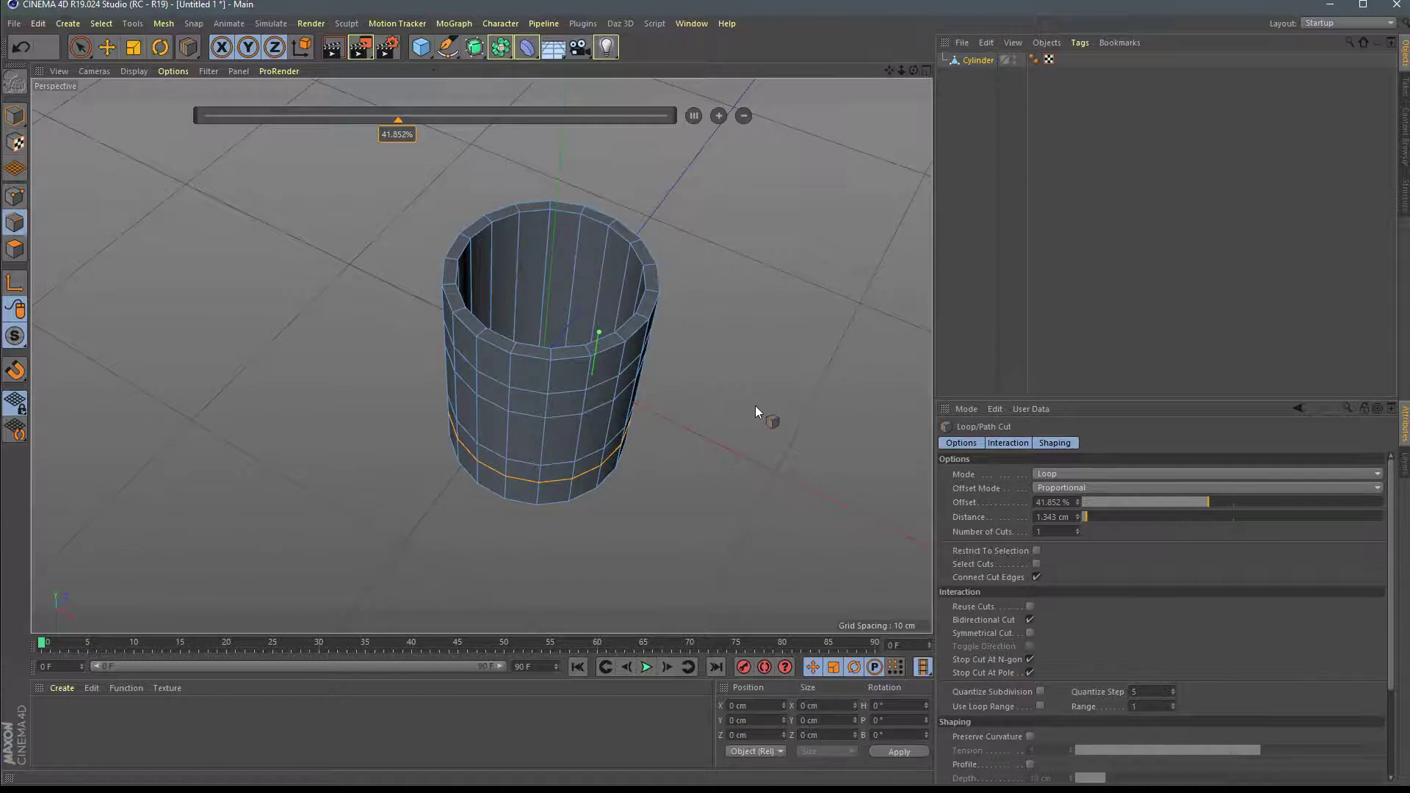
pyautogui.keyDown('alt'); pyautogui.moveTo(754, 405); pyautogui.dragTo(673, 425); pyautogui.keyUp('alt')
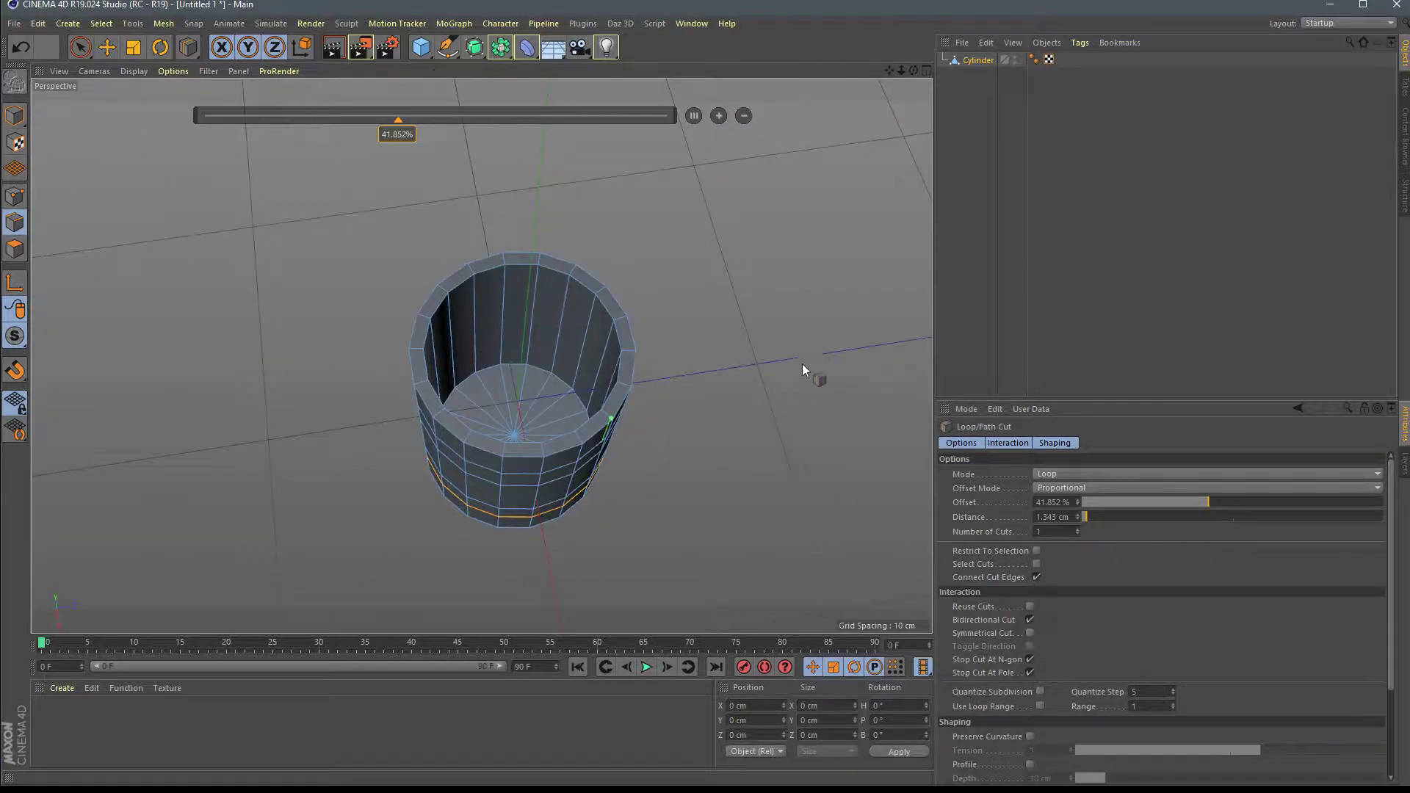
pyautogui.keyDown('alt'); pyautogui.moveTo(802, 363); pyautogui.dragTo(659, 302); pyautogui.keyUp('alt')
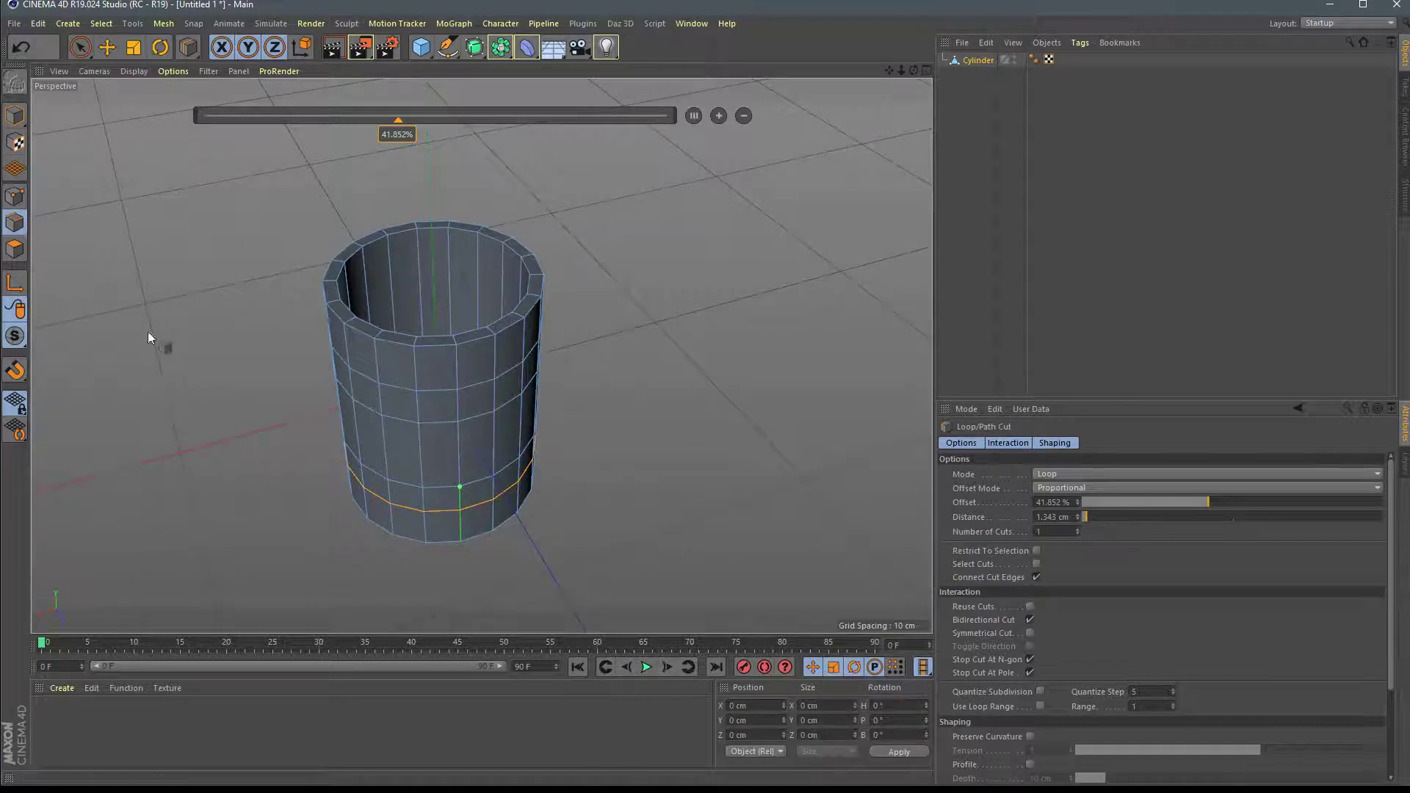
pyautogui.click(11, 254)
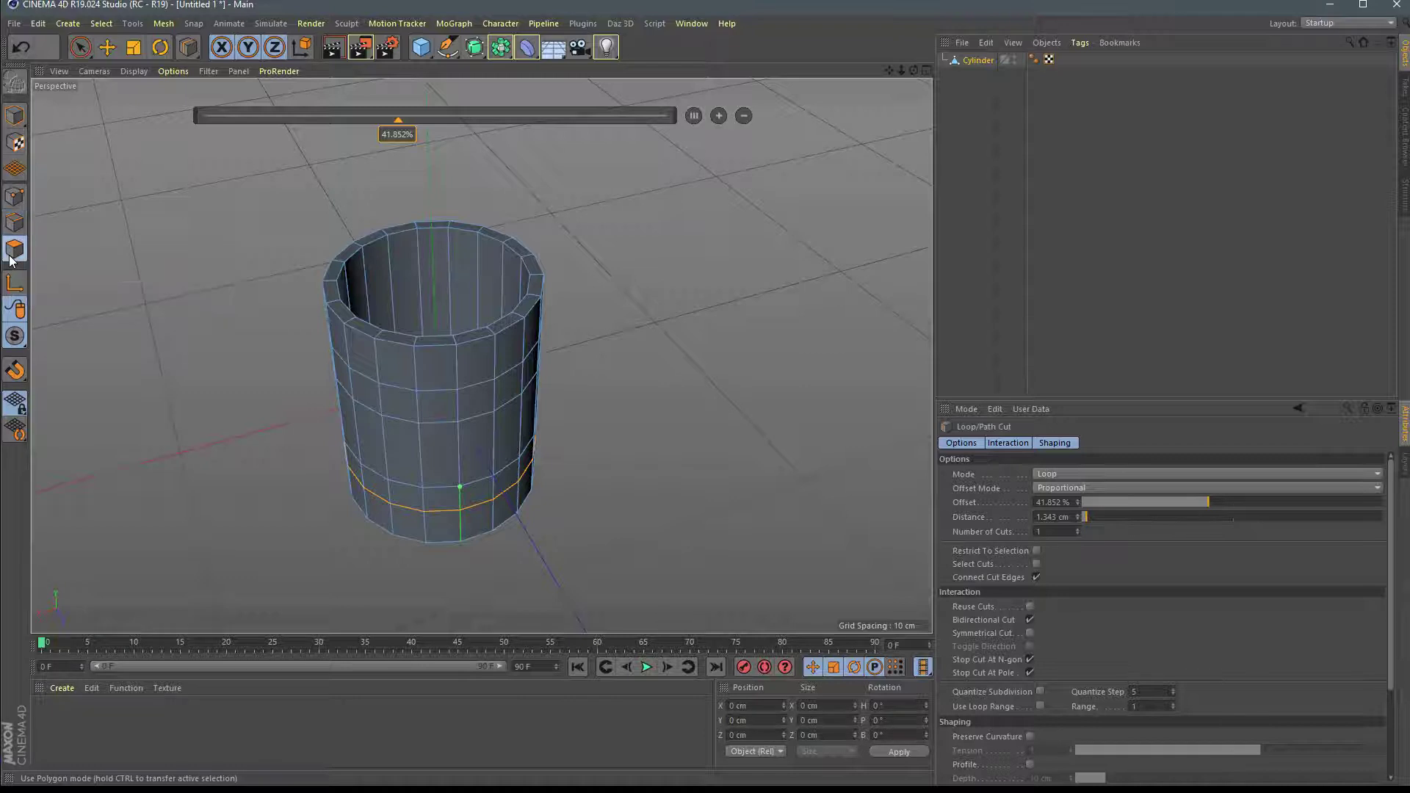
pyautogui.click(80, 47)
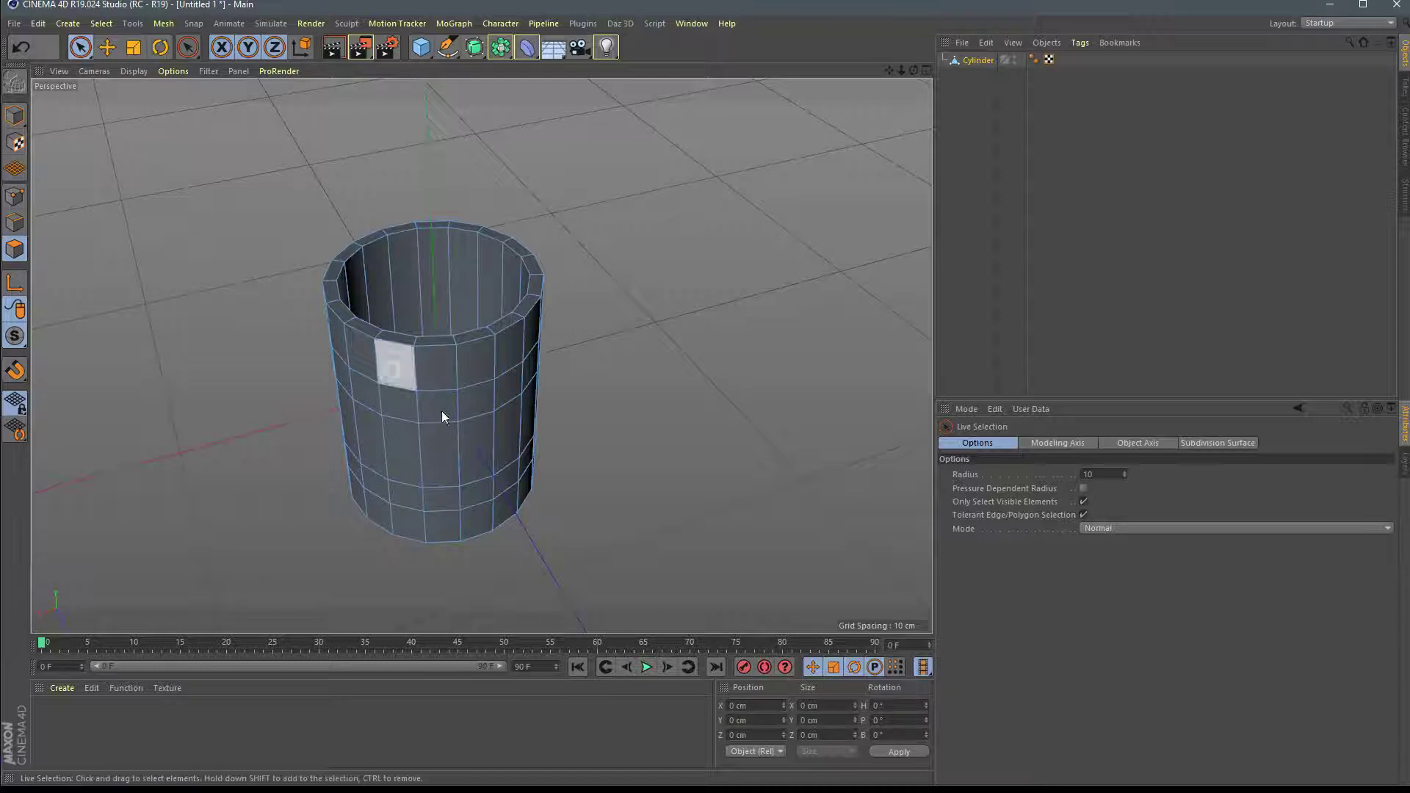
pyautogui.click(478, 398)
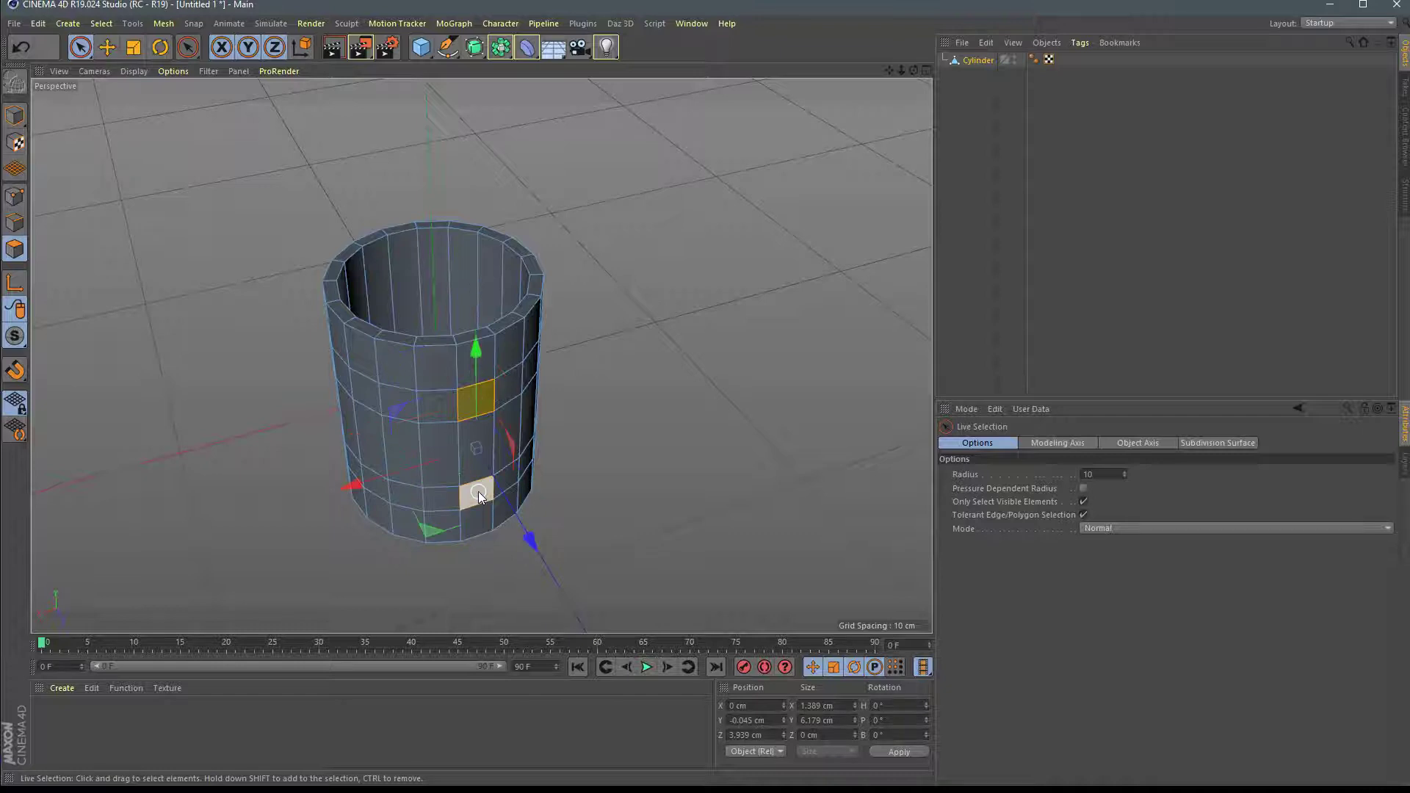
pyautogui.keyDown('shift'); pyautogui.click(478, 491); pyautogui.keyUp('shift')
# Step: Extrude the two selected polygons outward twice, by about 1.9 cm and about 1.87 cm, to form two handle stubs
pyautogui.press('d')
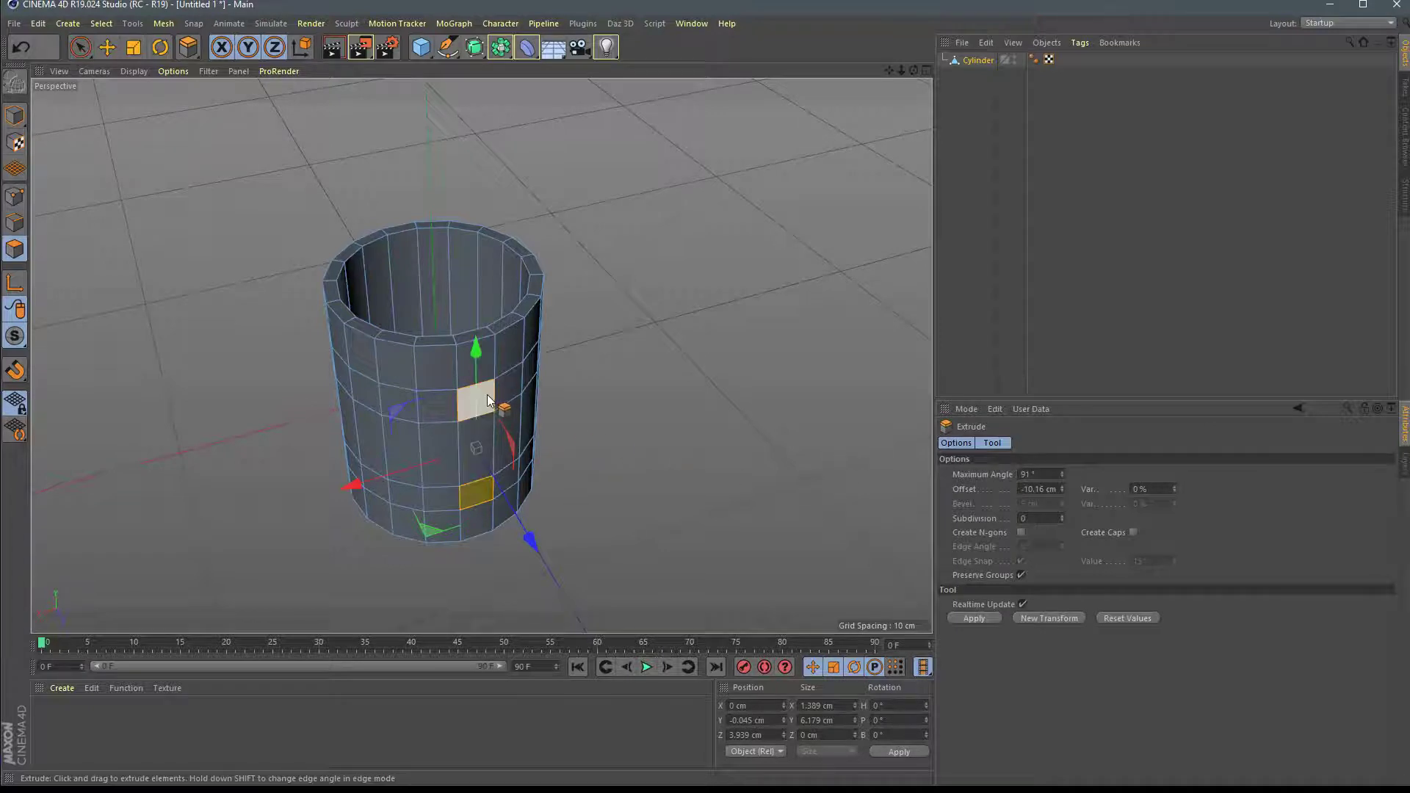
pyautogui.moveTo(487, 401); pyautogui.dragTo(658, 379)
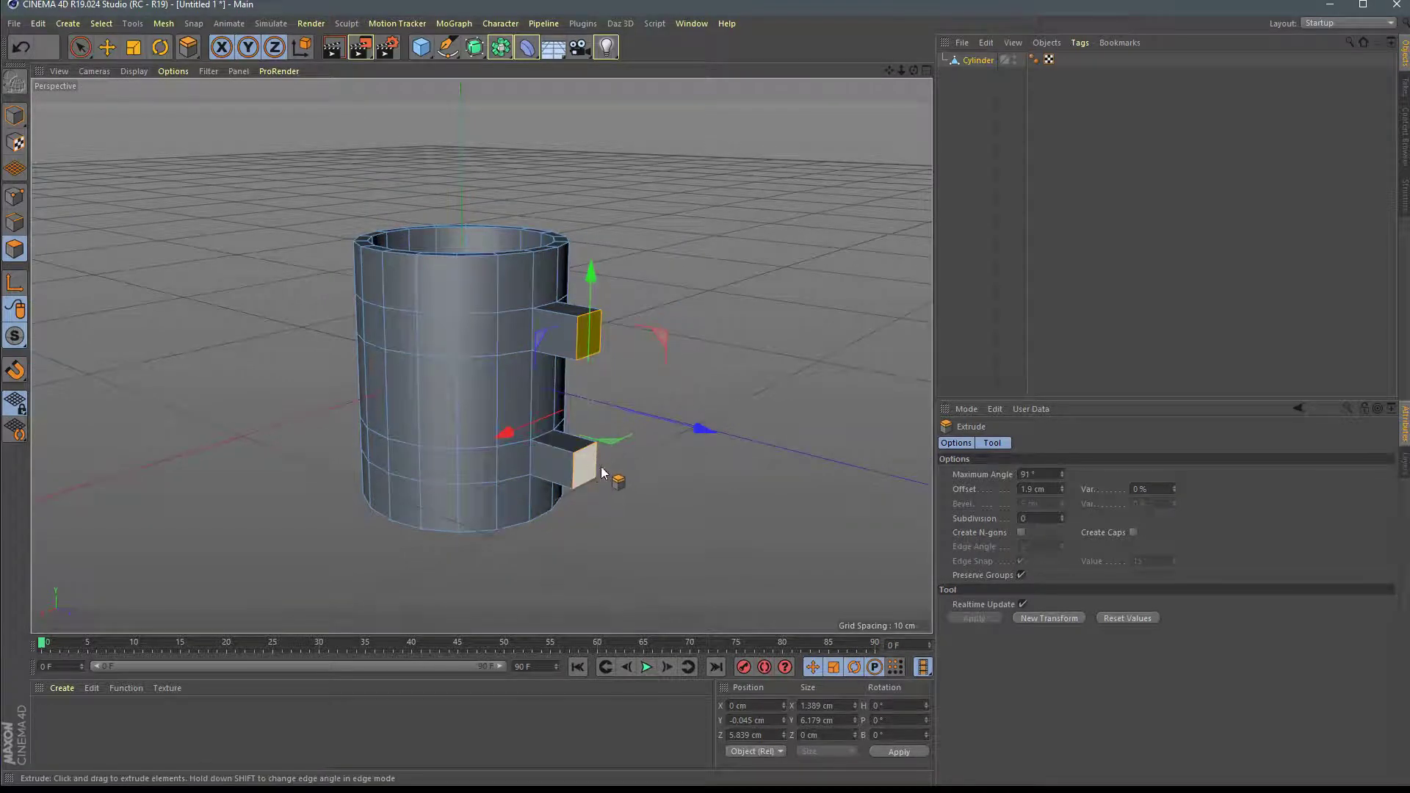
pyautogui.moveTo(582, 467); pyautogui.dragTo(647, 477)
# Step: Move the facing end edges of both stubs, the upper stub's lower edge and the lower stub's upper edge, about 1 cm toward the cup along Z
pyautogui.scroll(1, 720, 474)
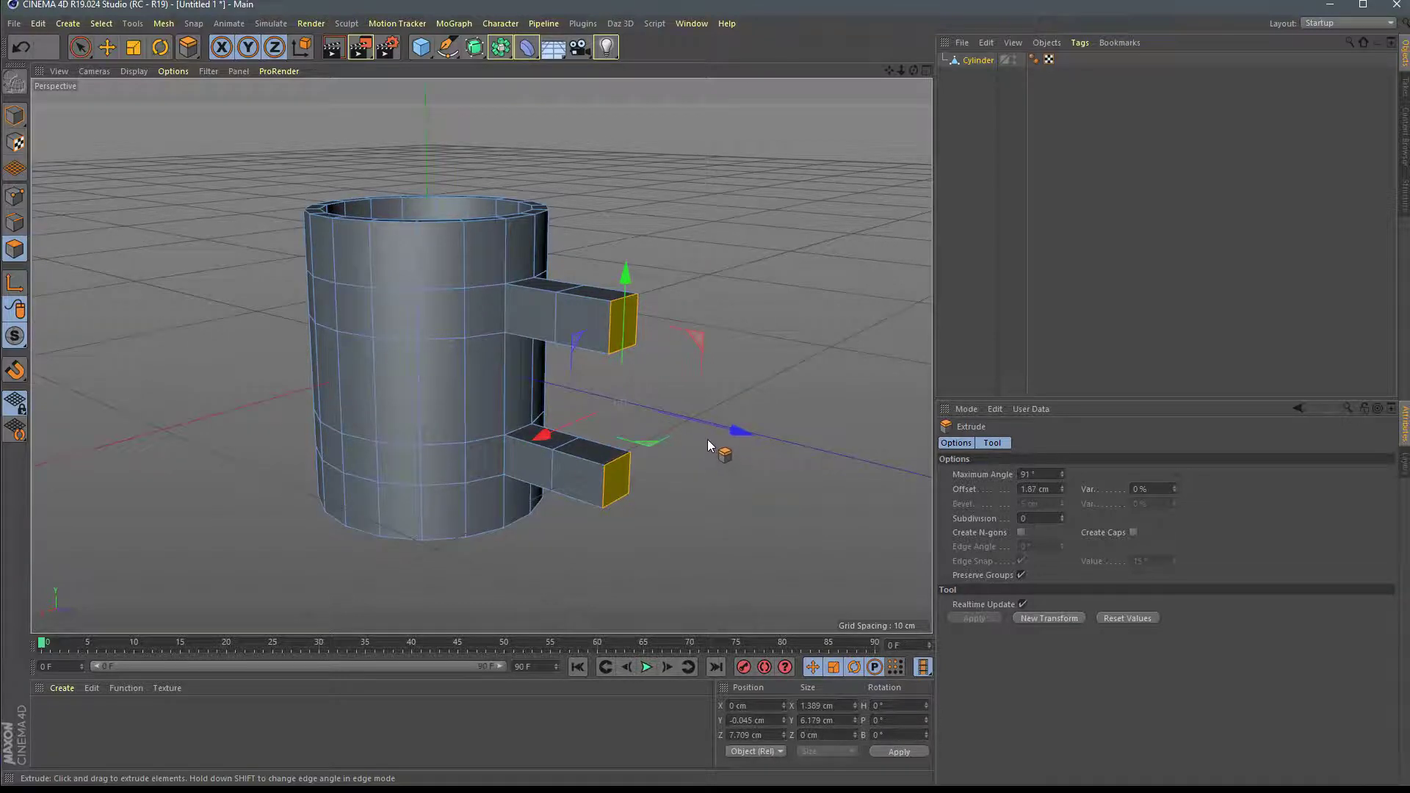
pyautogui.scroll(-1, 707, 439)
pyautogui.scroll(1, 707, 439)
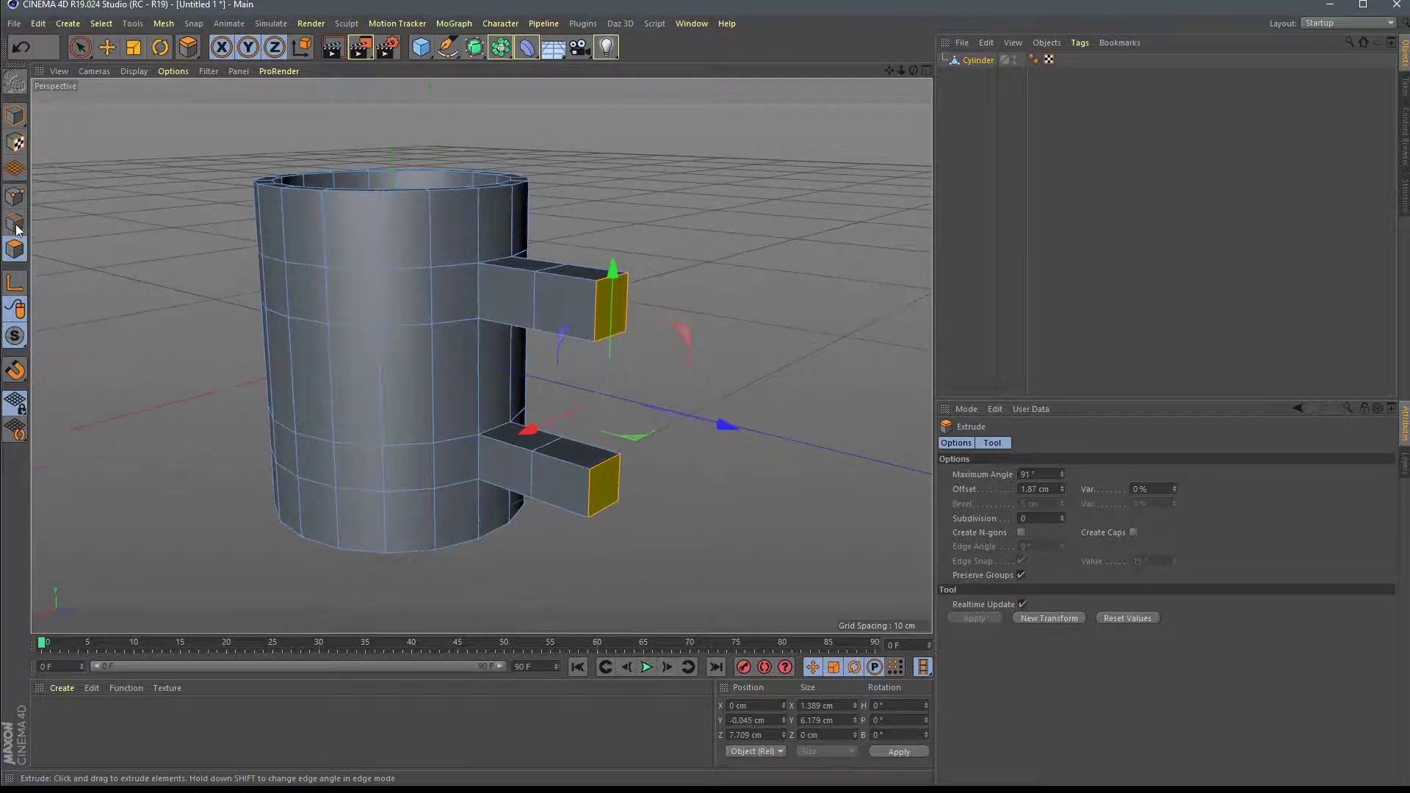
pyautogui.click(80, 50)
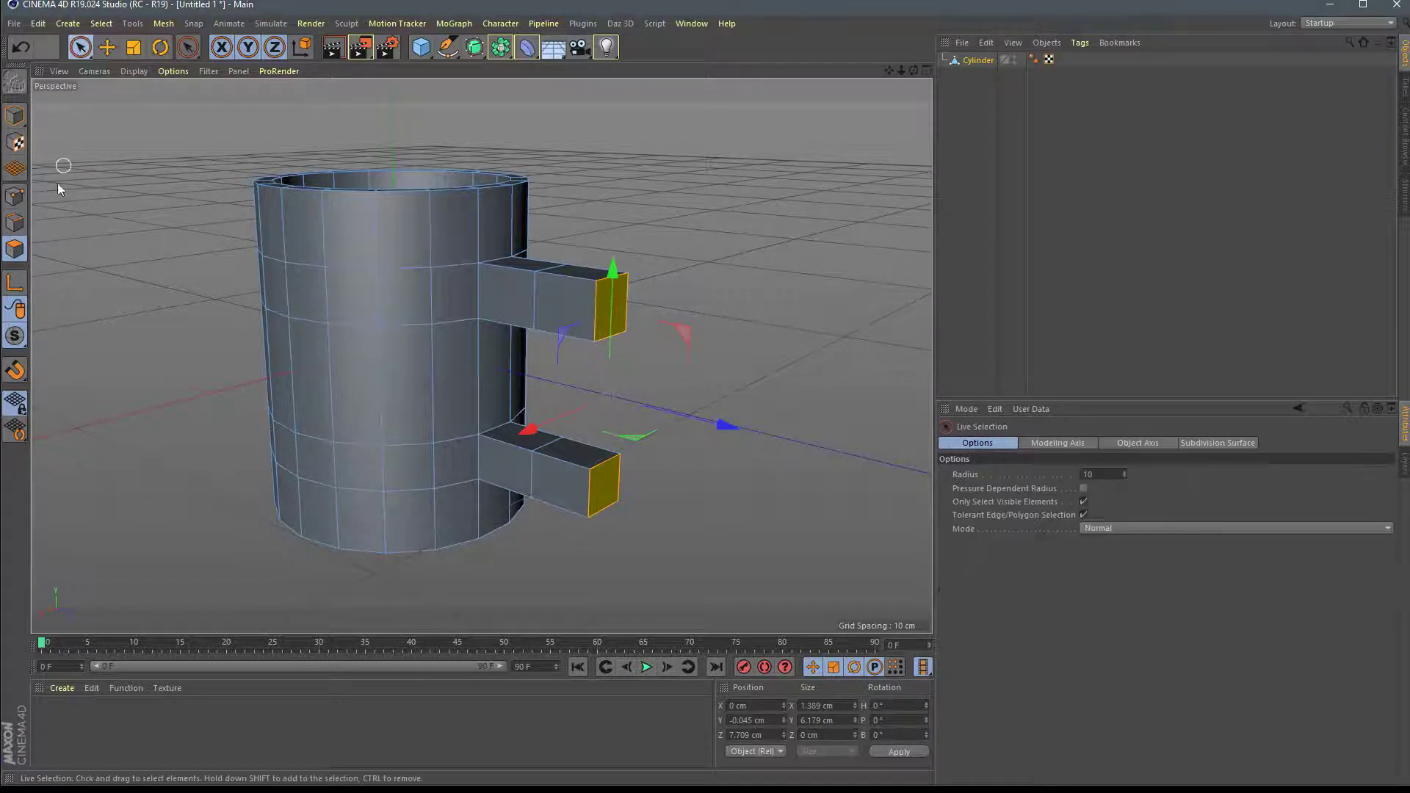
pyautogui.click(16, 224)
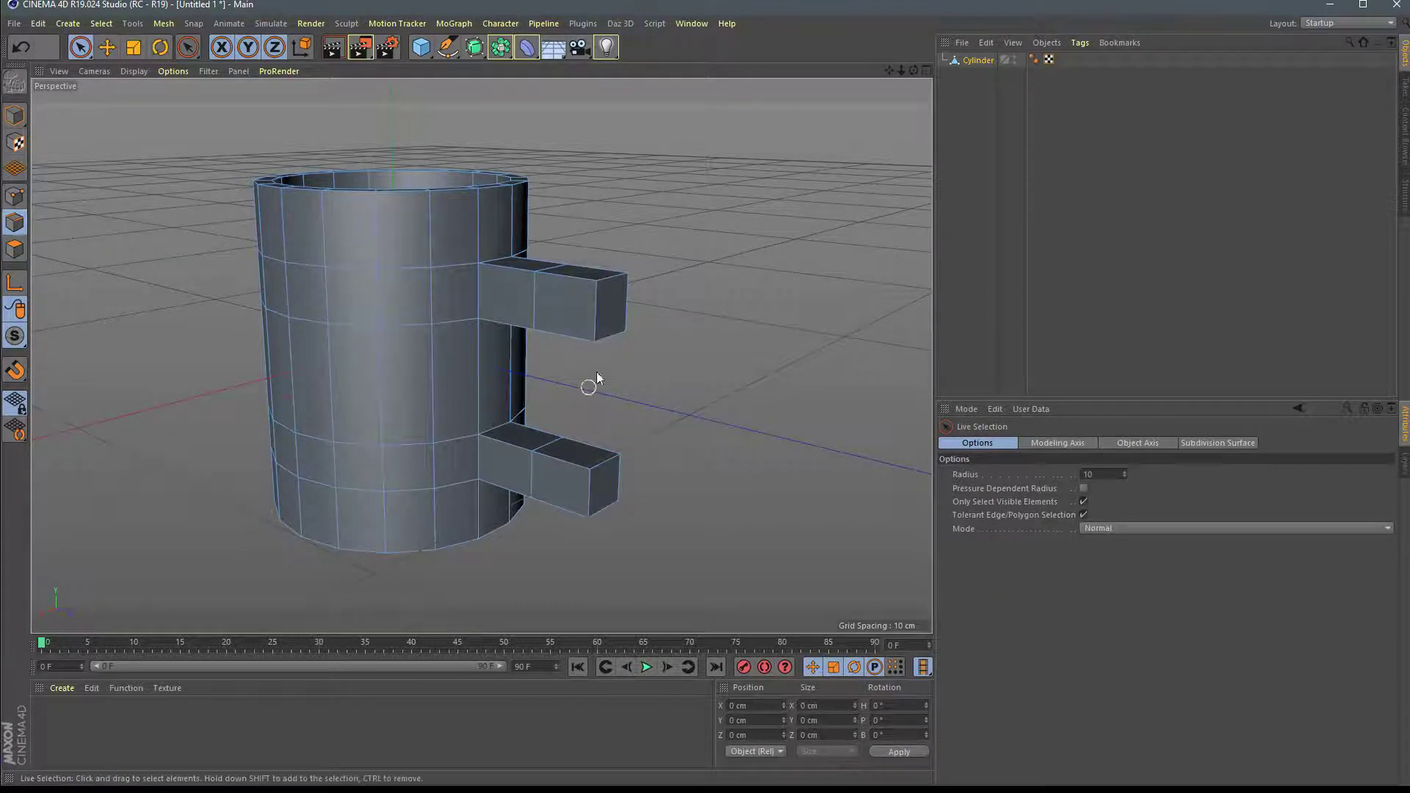
pyautogui.click(611, 335)
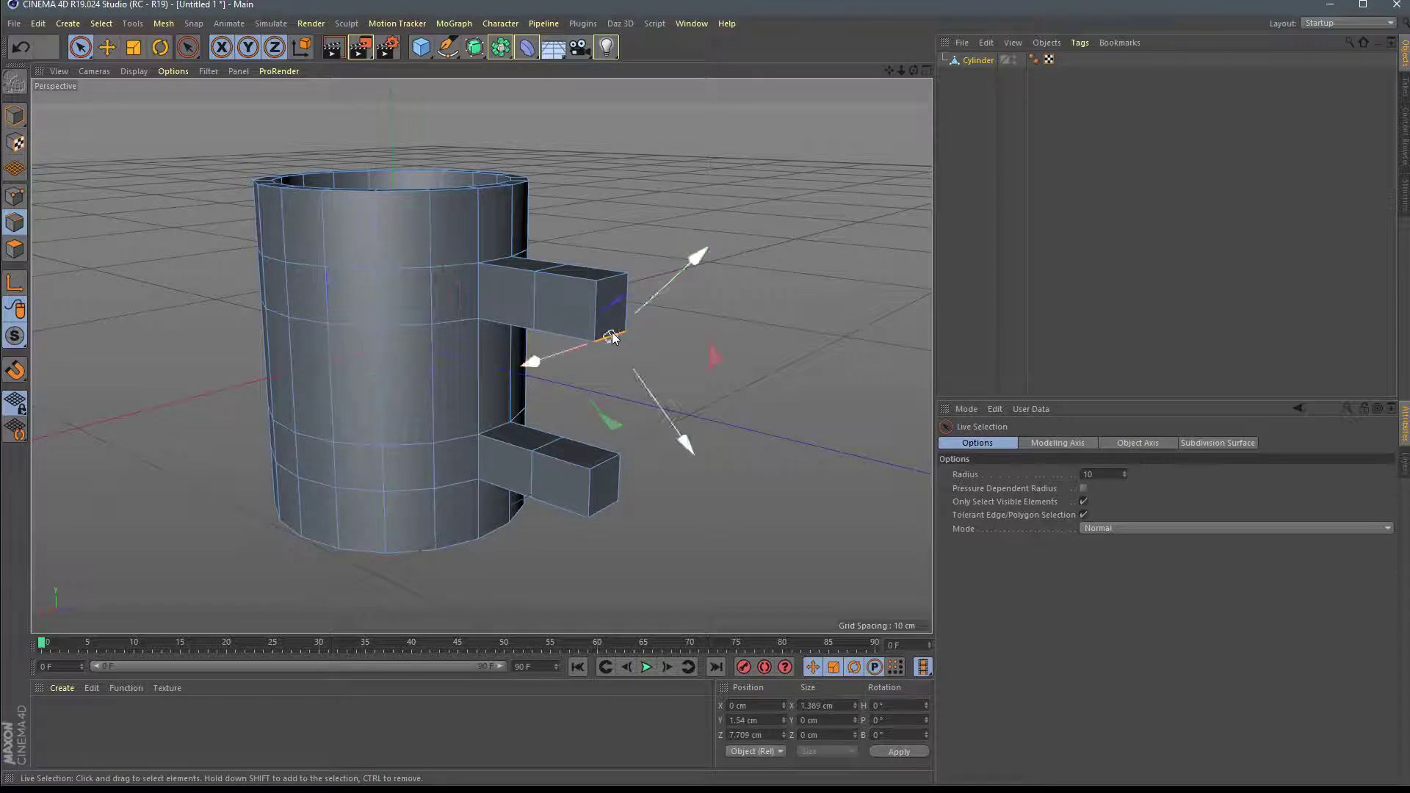
pyautogui.keyDown('shift'); pyautogui.click(606, 465); pyautogui.keyUp('shift')
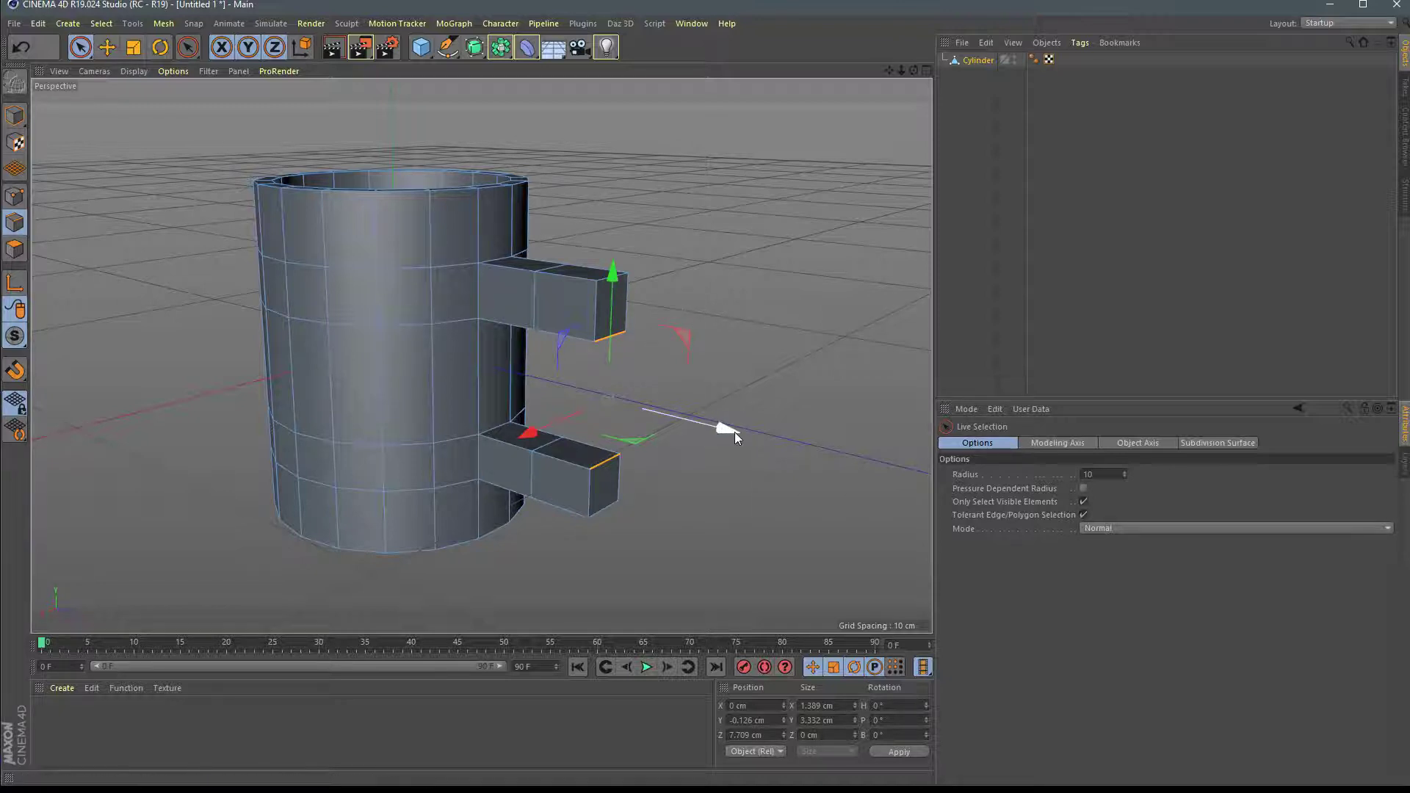
pyautogui.moveTo(733, 432); pyautogui.dragTo(694, 420)
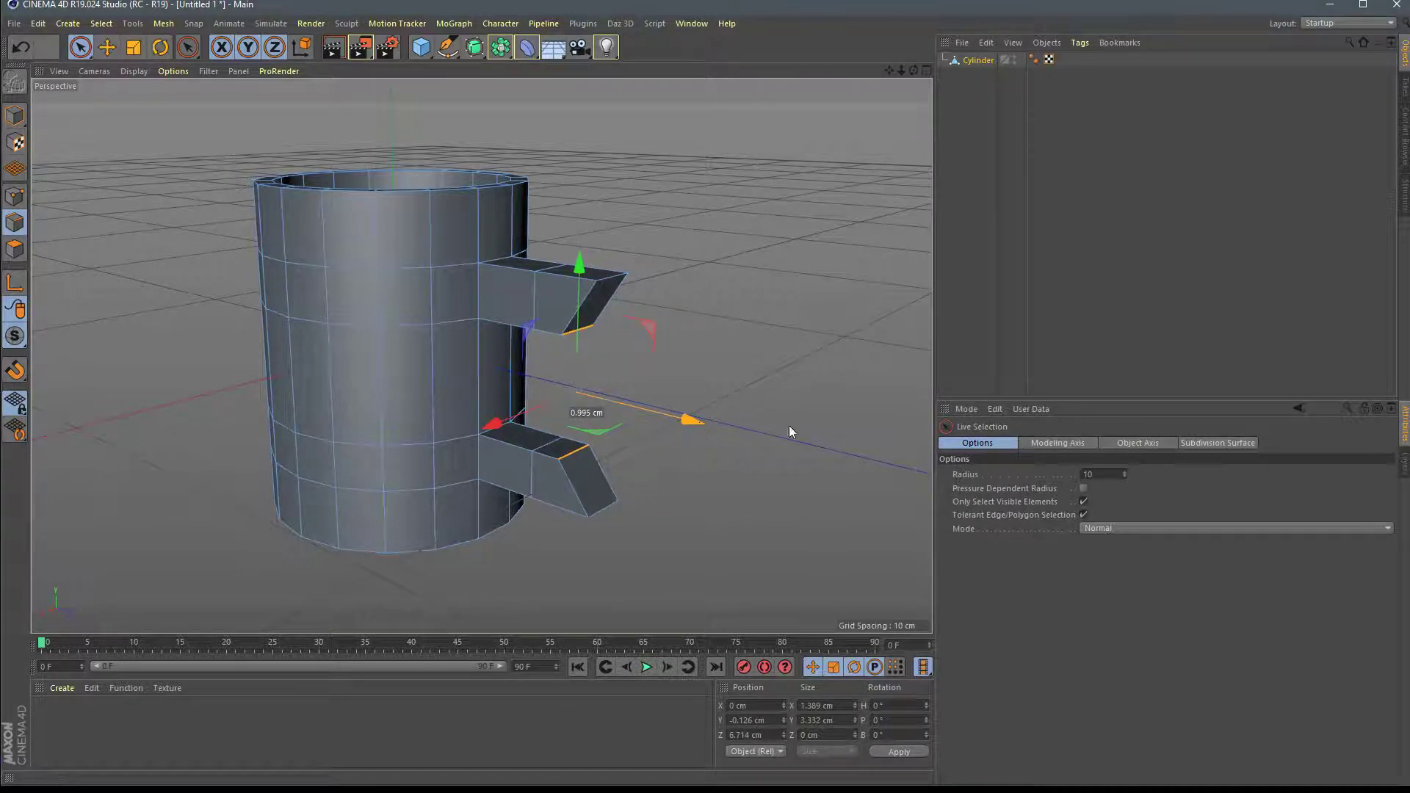
pyautogui.click(606, 282)
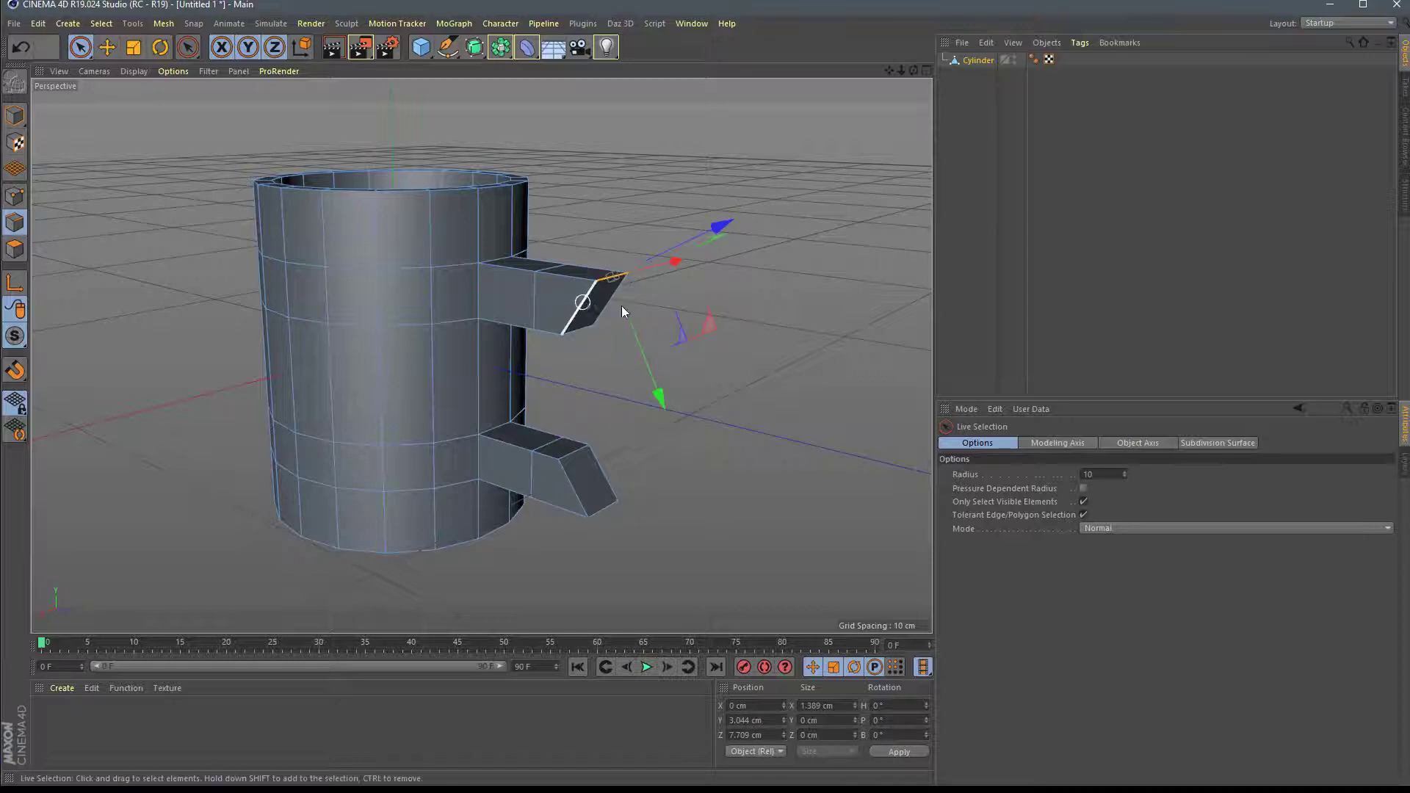
pyautogui.keyDown('shift'); pyautogui.click(580, 304); pyautogui.keyUp('shift')
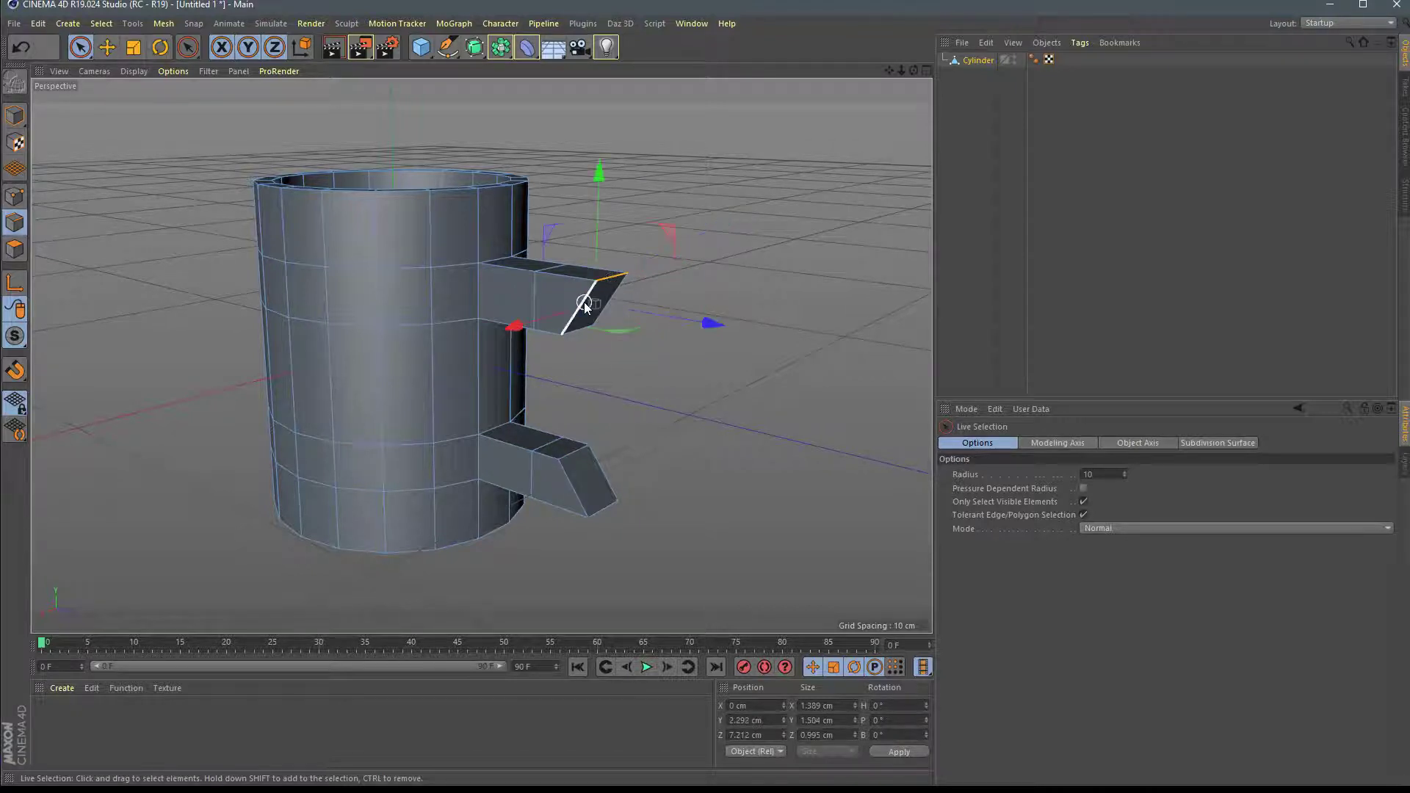
pyautogui.click(738, 273)
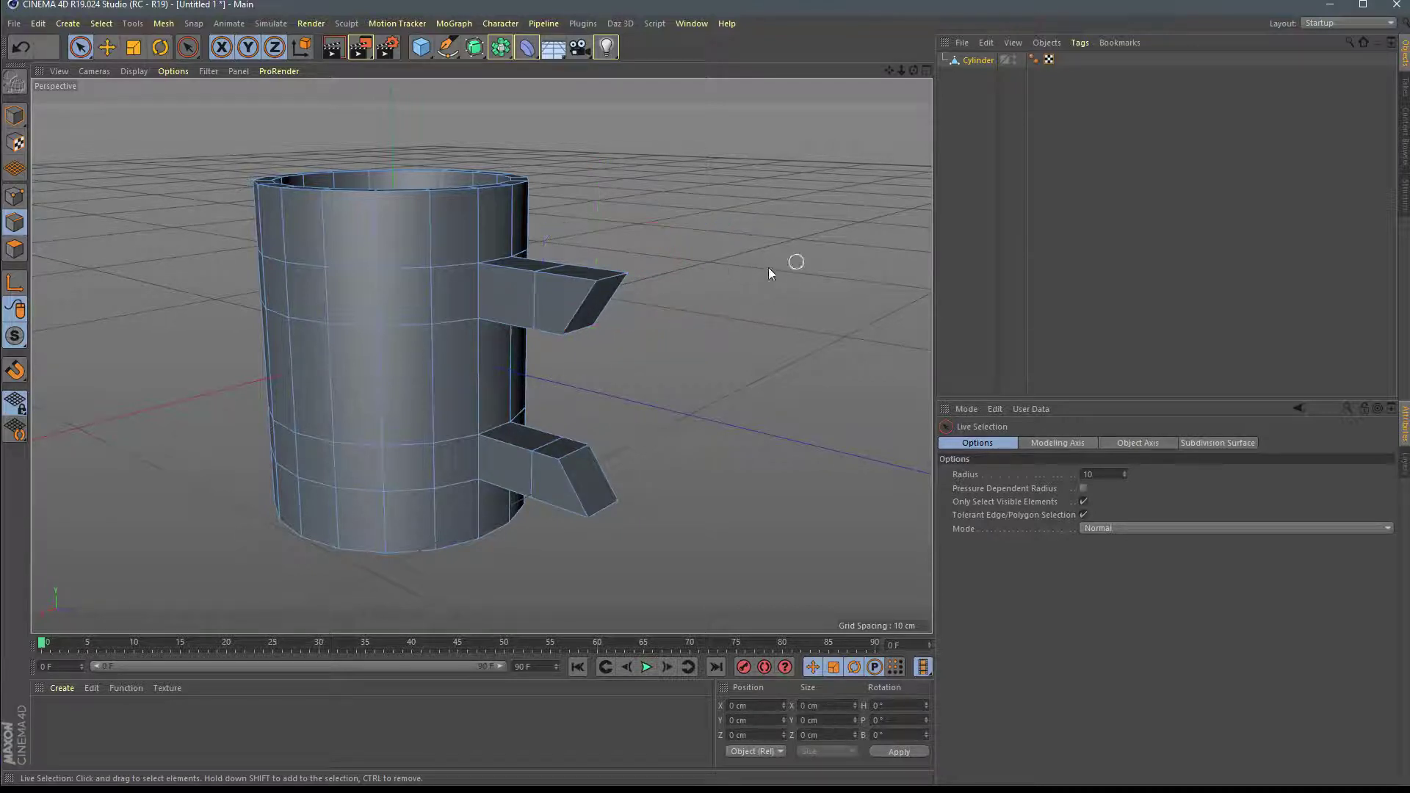
# Step: Select the upper stub's top end edge and the lower stub's bottom end edge, and scale them along Y to about 82.5%
pyautogui.click(612, 285)
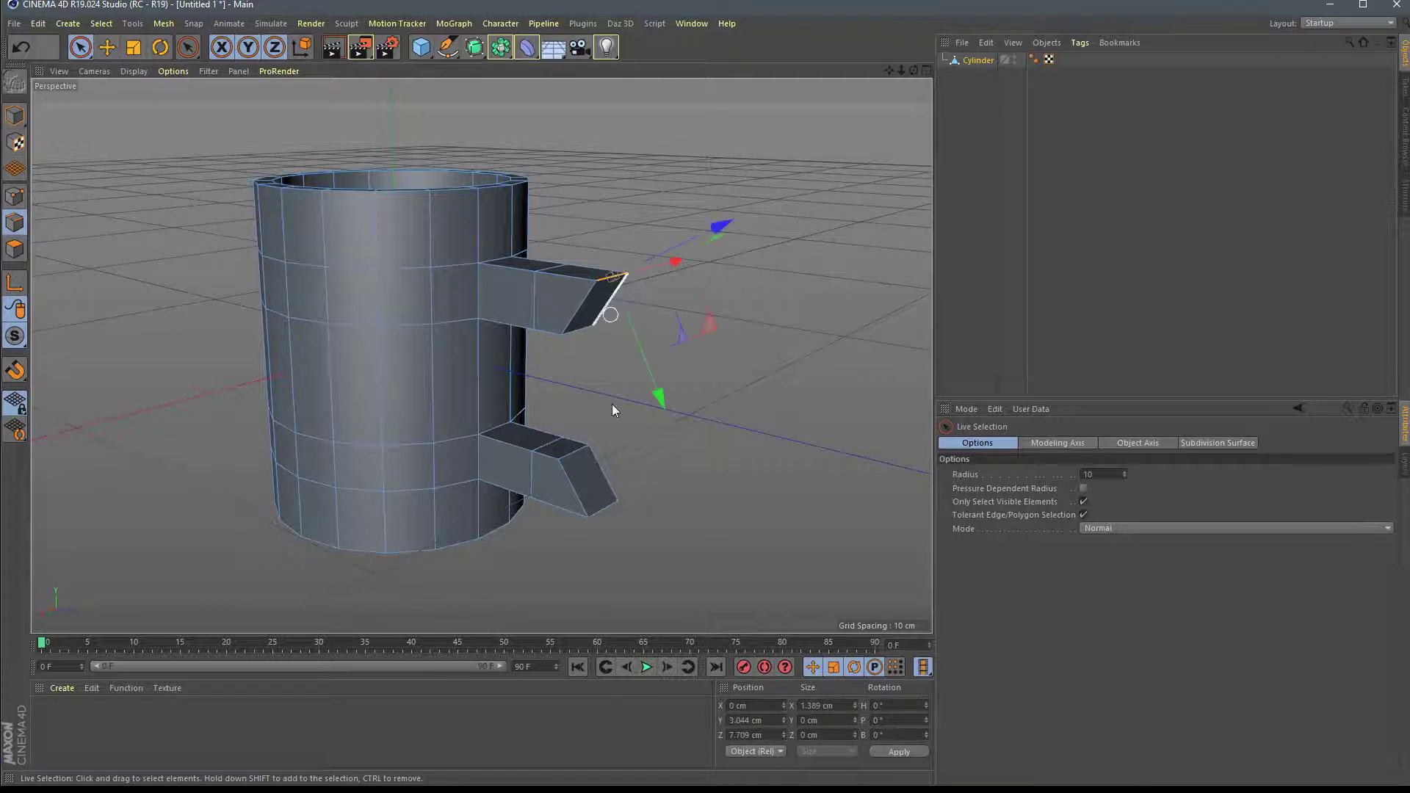
pyautogui.keyDown('shift'); pyautogui.click(607, 512); pyautogui.keyUp('shift')
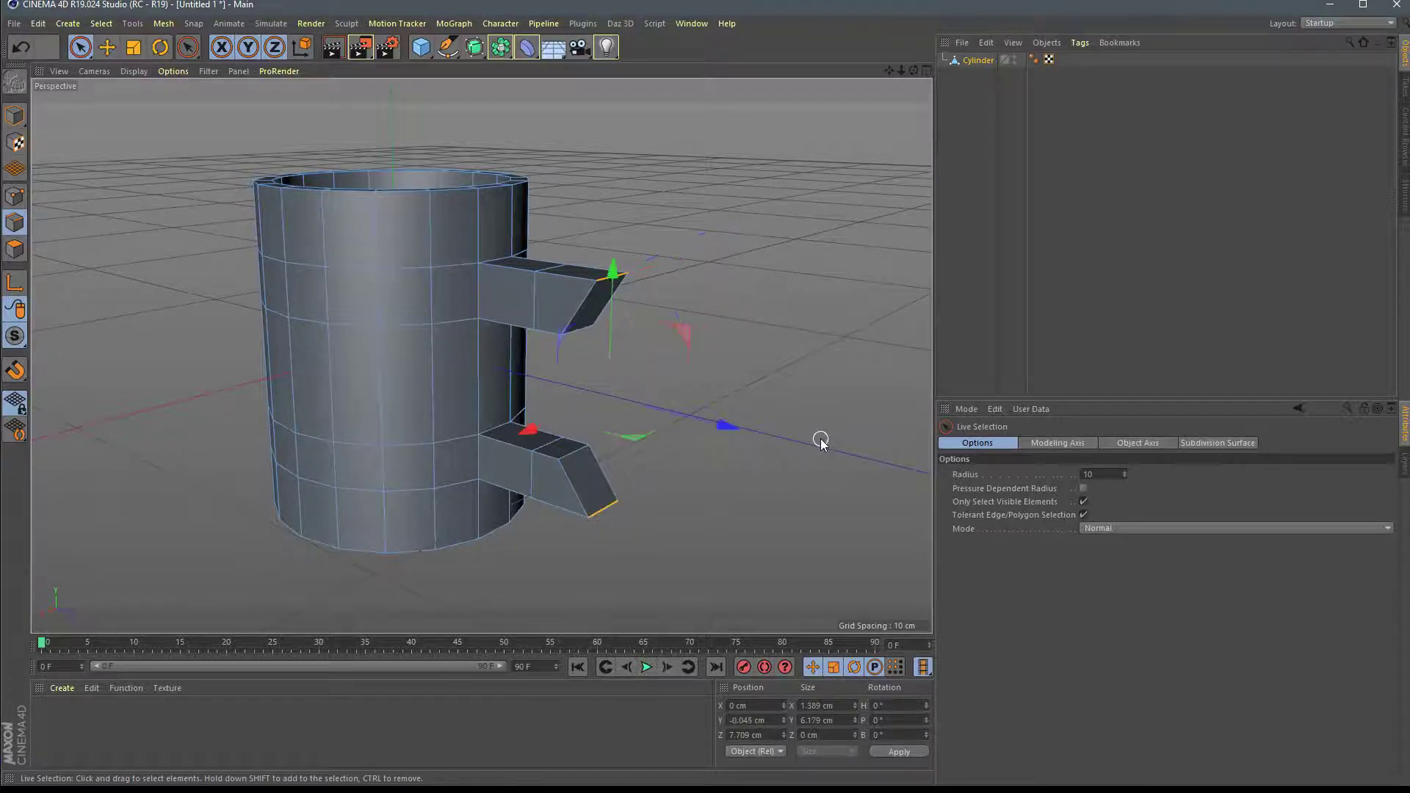
pyautogui.press('t')
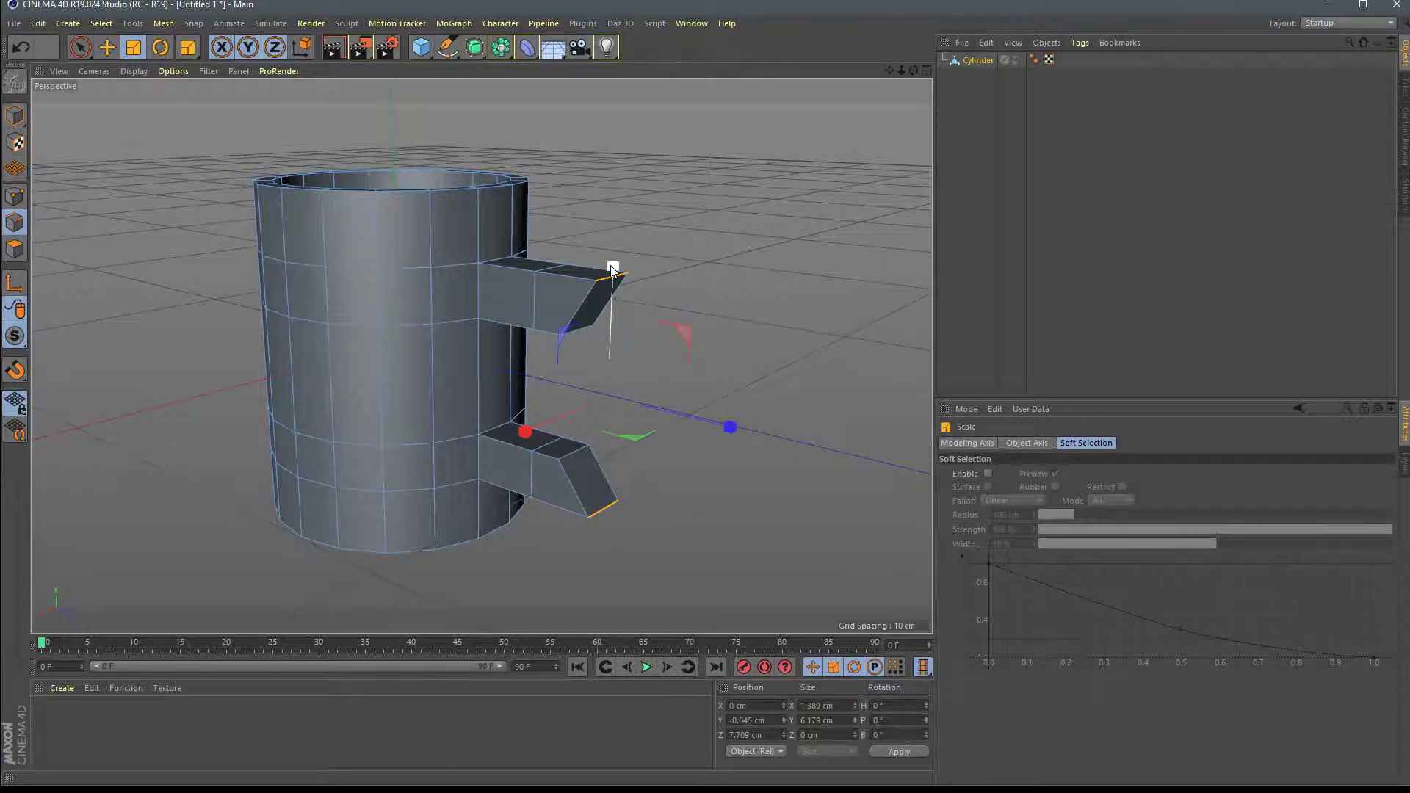
pyautogui.moveTo(612, 270)
pyautogui.mouseDown()
pyautogui.moveTo(616, 307)
pyautogui.moveTo(620, 289)
pyautogui.mouseUp()
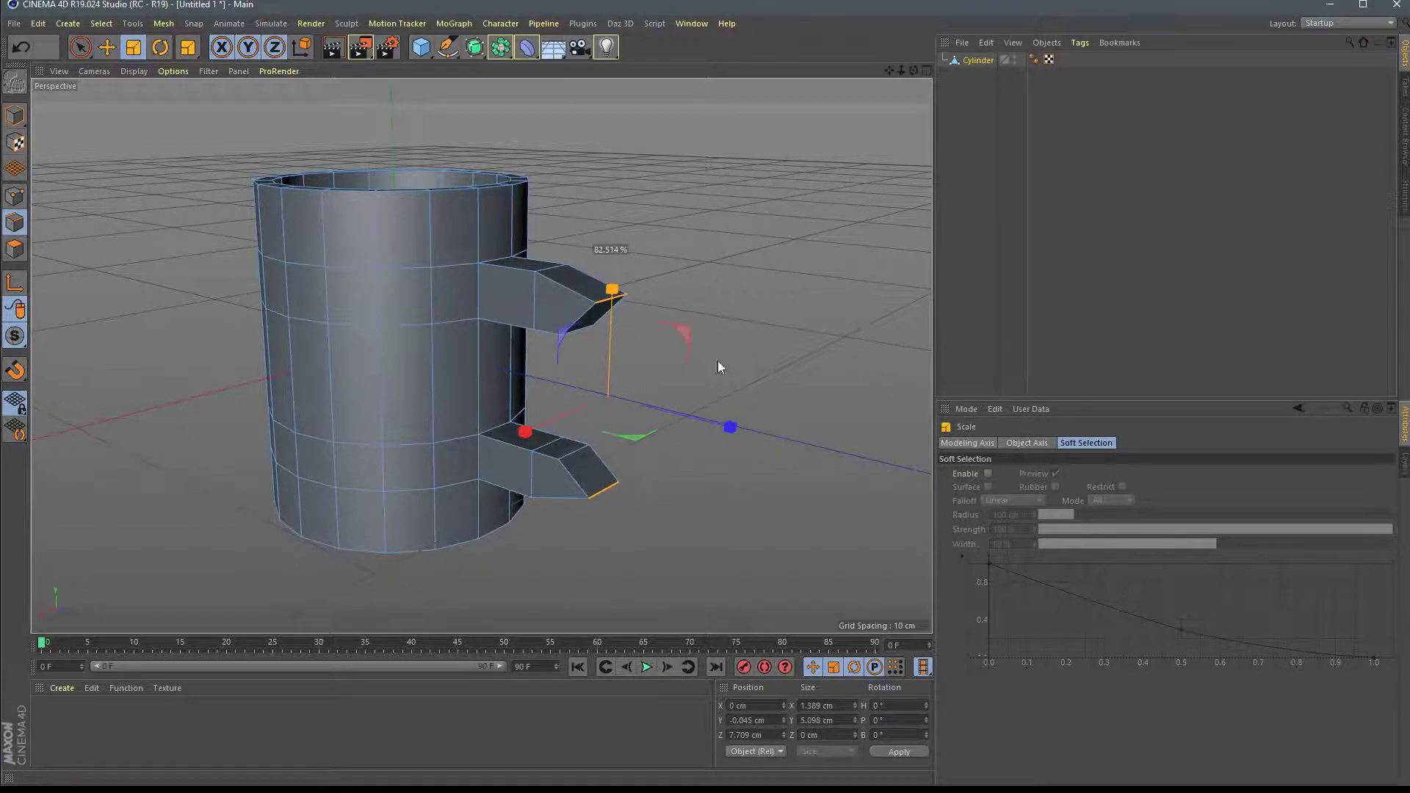
# Step: Bridge the end polygons of the upper and lower stubs to close the mug's handle
pyautogui.click(25, 254)
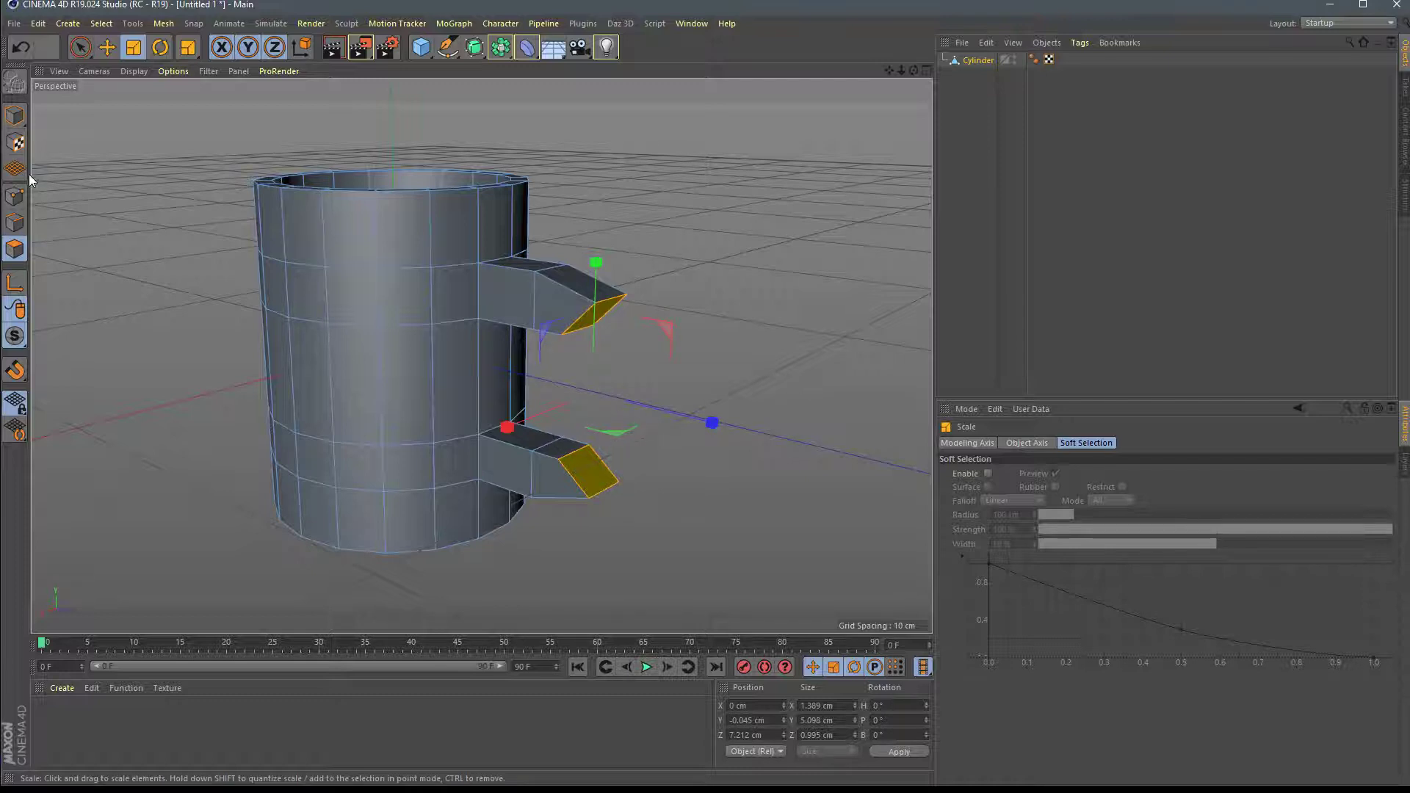
pyautogui.rightClick(647, 286)
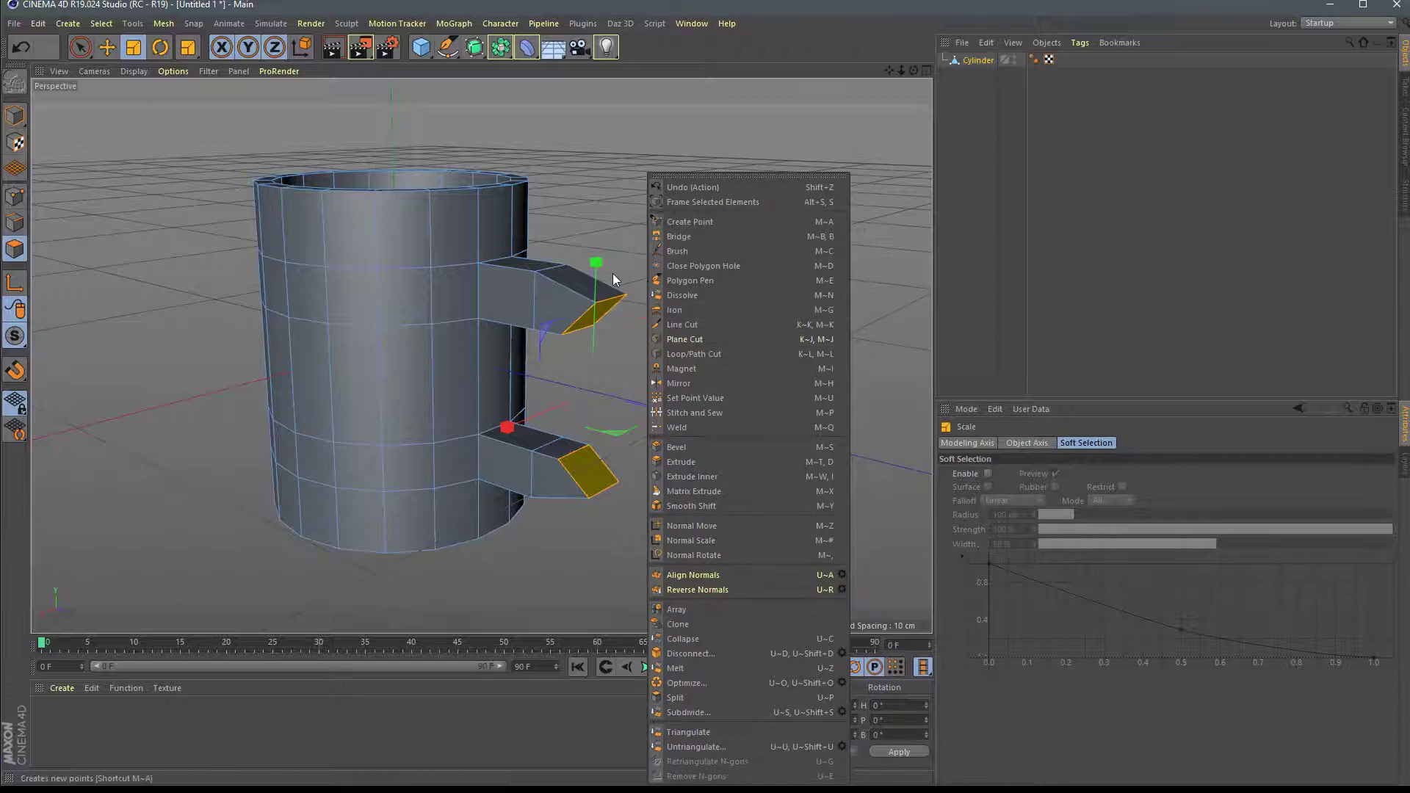
pyautogui.click(705, 240)
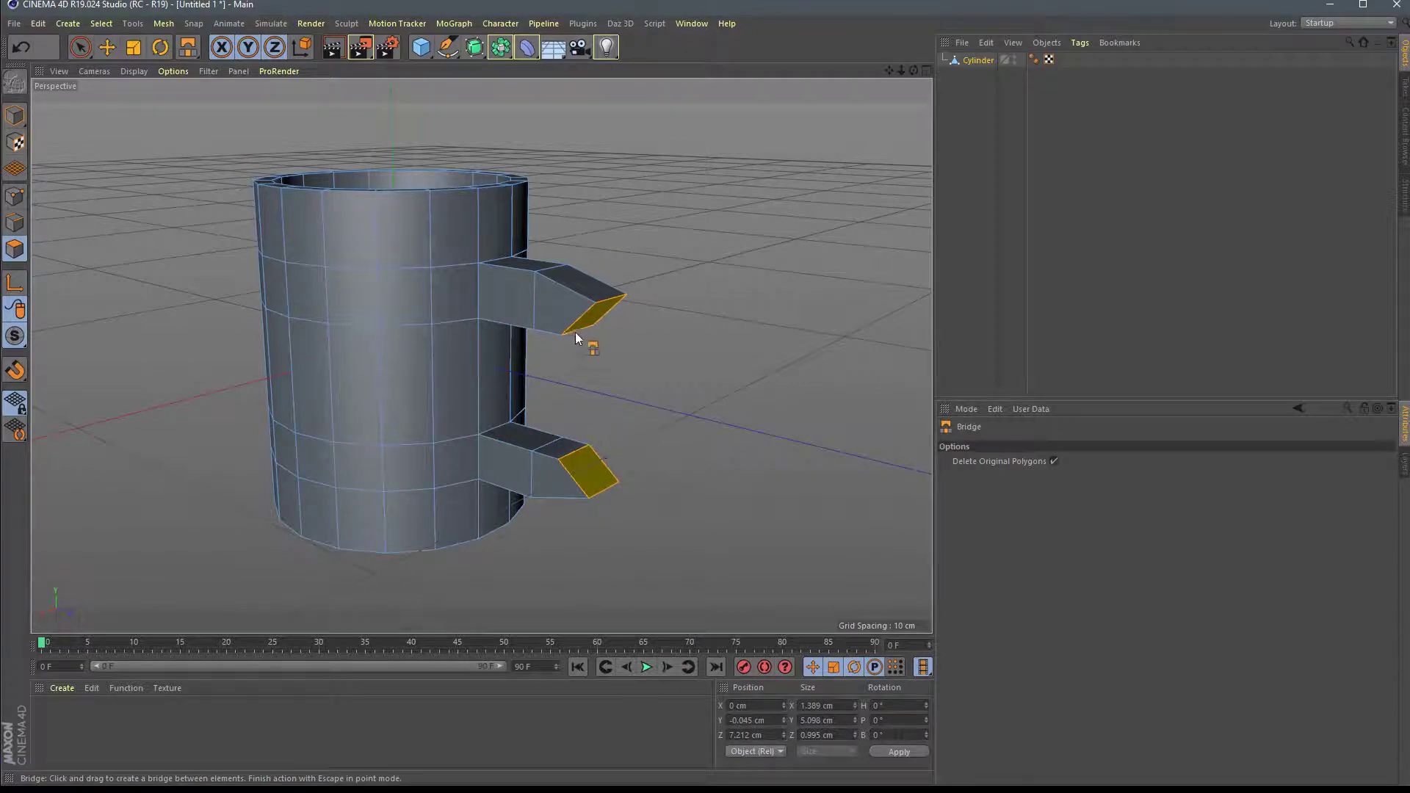
pyautogui.moveTo(596, 315); pyautogui.dragTo(596, 320)
pyautogui.moveTo(593, 429); pyautogui.dragTo(608, 502)
pyautogui.keyDown('alt'); pyautogui.moveTo(702, 408); pyautogui.dragTo(690, 465); pyautogui.keyUp('alt')
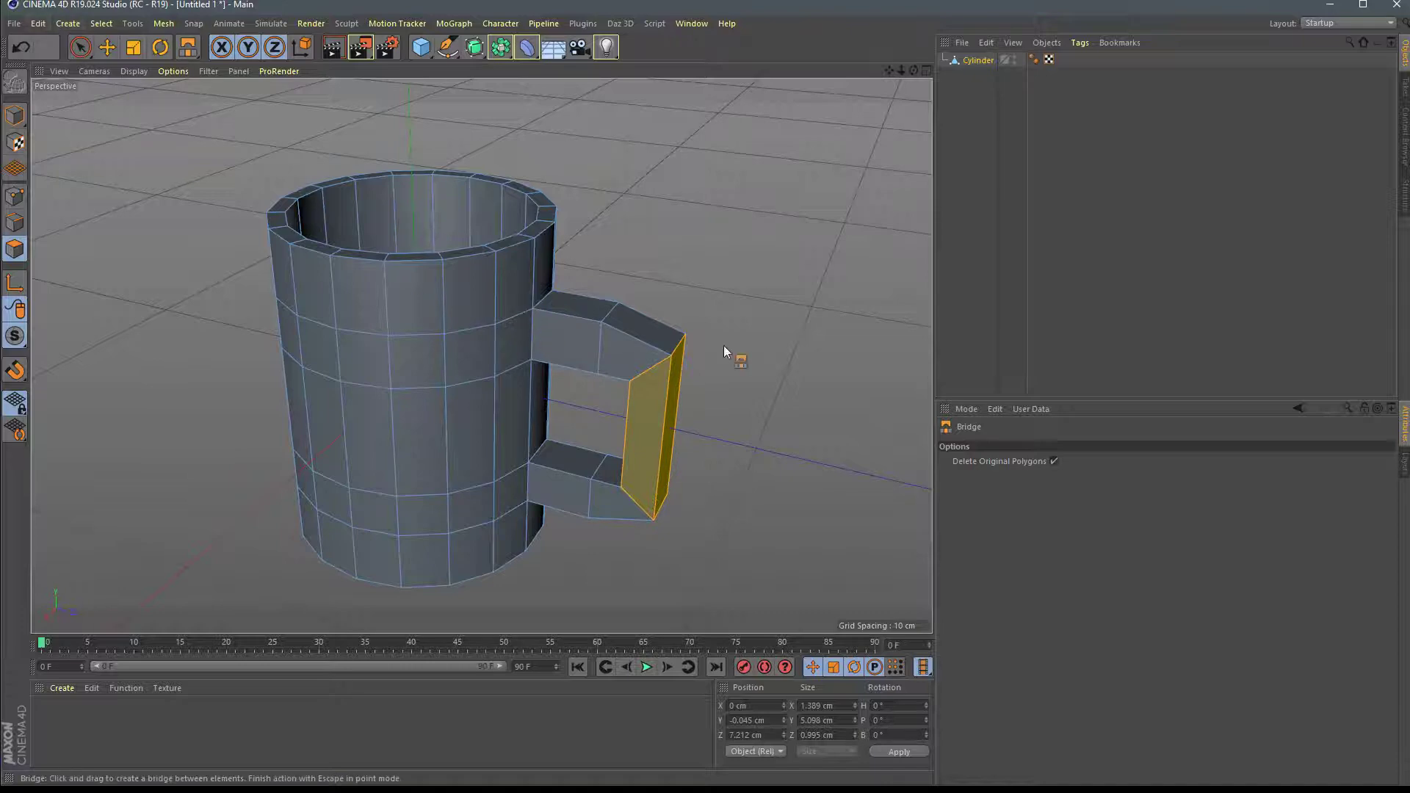
# Step: Select all polygons of the mug's underside, inset them slightly with Extrude Inner, and extrude them inward by about 0.14 cm
pyautogui.keyDown('alt'); pyautogui.moveTo(724, 345); pyautogui.dragTo(763, 328); pyautogui.keyUp('alt')
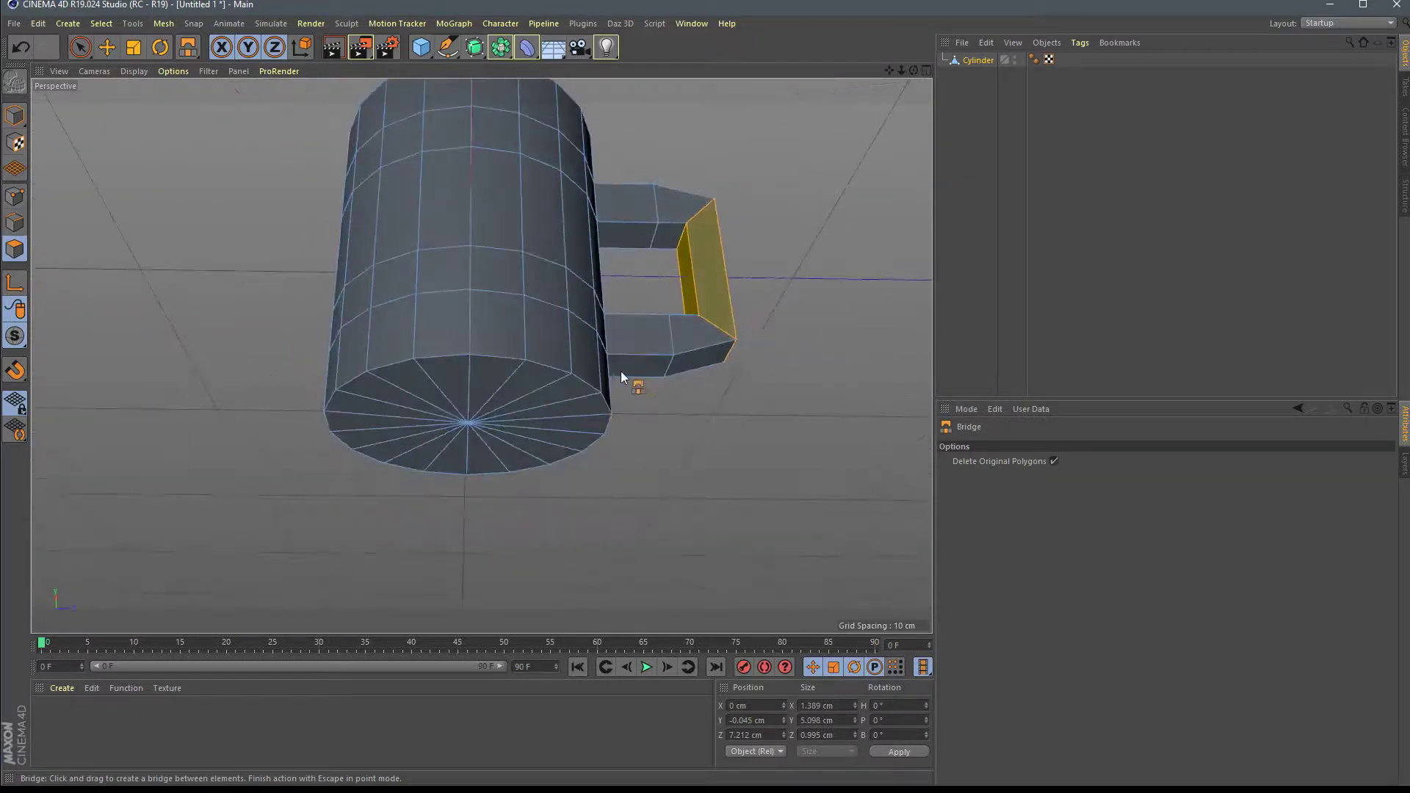
pyautogui.click(79, 56)
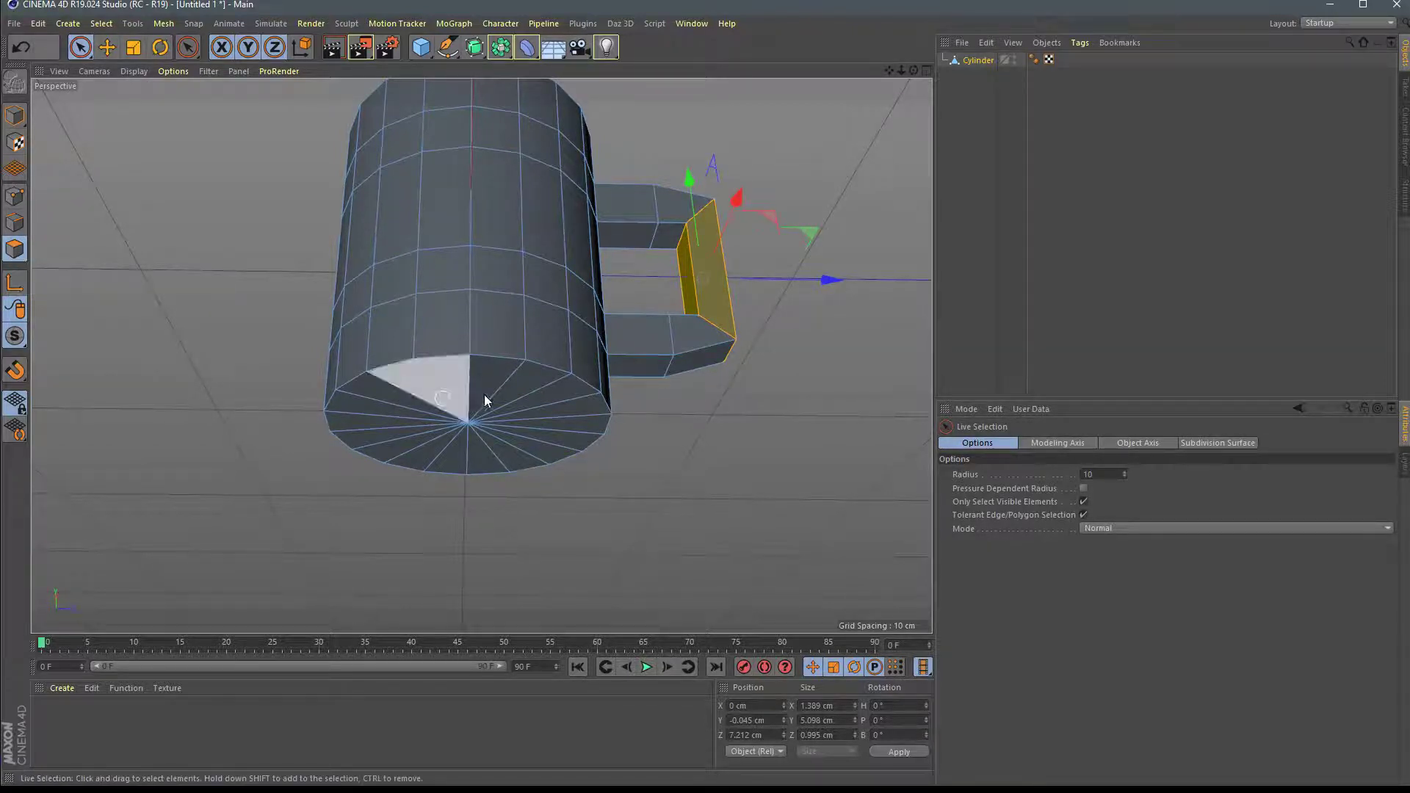
pyautogui.moveTo(485, 387)
pyautogui.mouseDown()
pyautogui.moveTo(532, 431)
pyautogui.moveTo(431, 460)
pyautogui.moveTo(429, 395)
pyautogui.moveTo(583, 448)
pyautogui.moveTo(782, 479)
pyautogui.mouseUp()
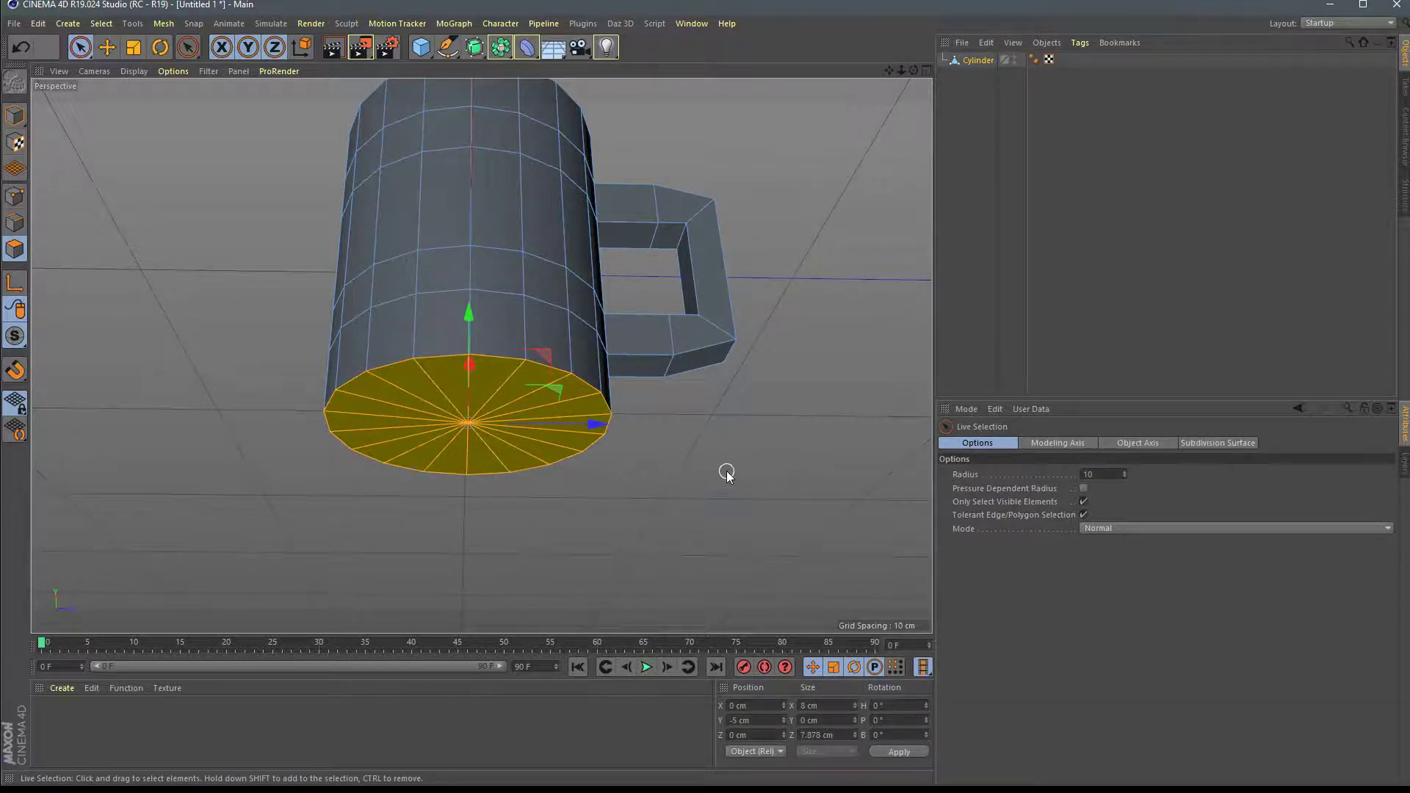
pyautogui.press('i')
pyautogui.moveTo(724, 467); pyautogui.dragTo(778, 495)
pyautogui.press('d')
pyautogui.moveTo(727, 490); pyautogui.dragTo(707, 518)
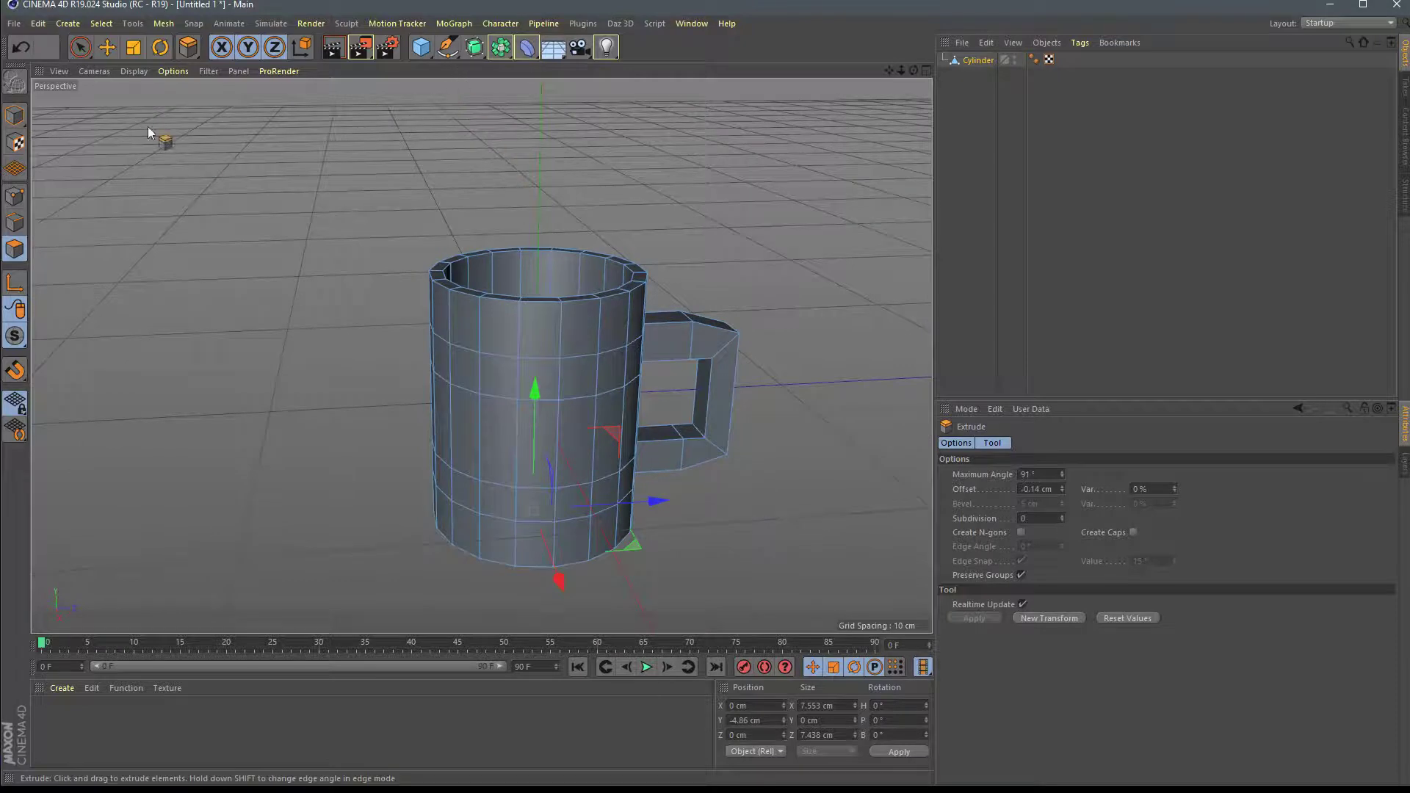
pyautogui.click(78, 56)
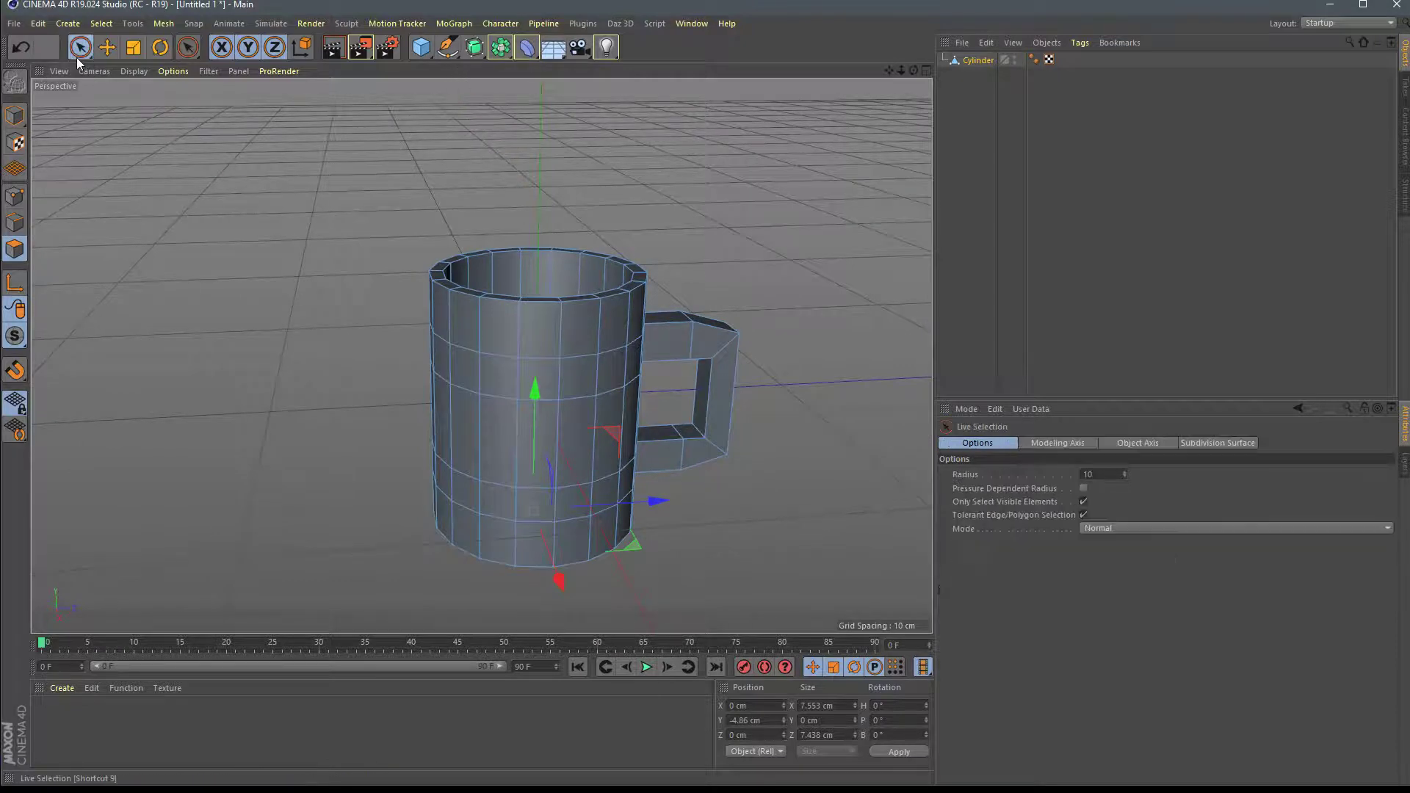
# Step: Add a Subdivision Surface, make the Cylinder its child, and clear the polygon selection
pyautogui.click(475, 48)
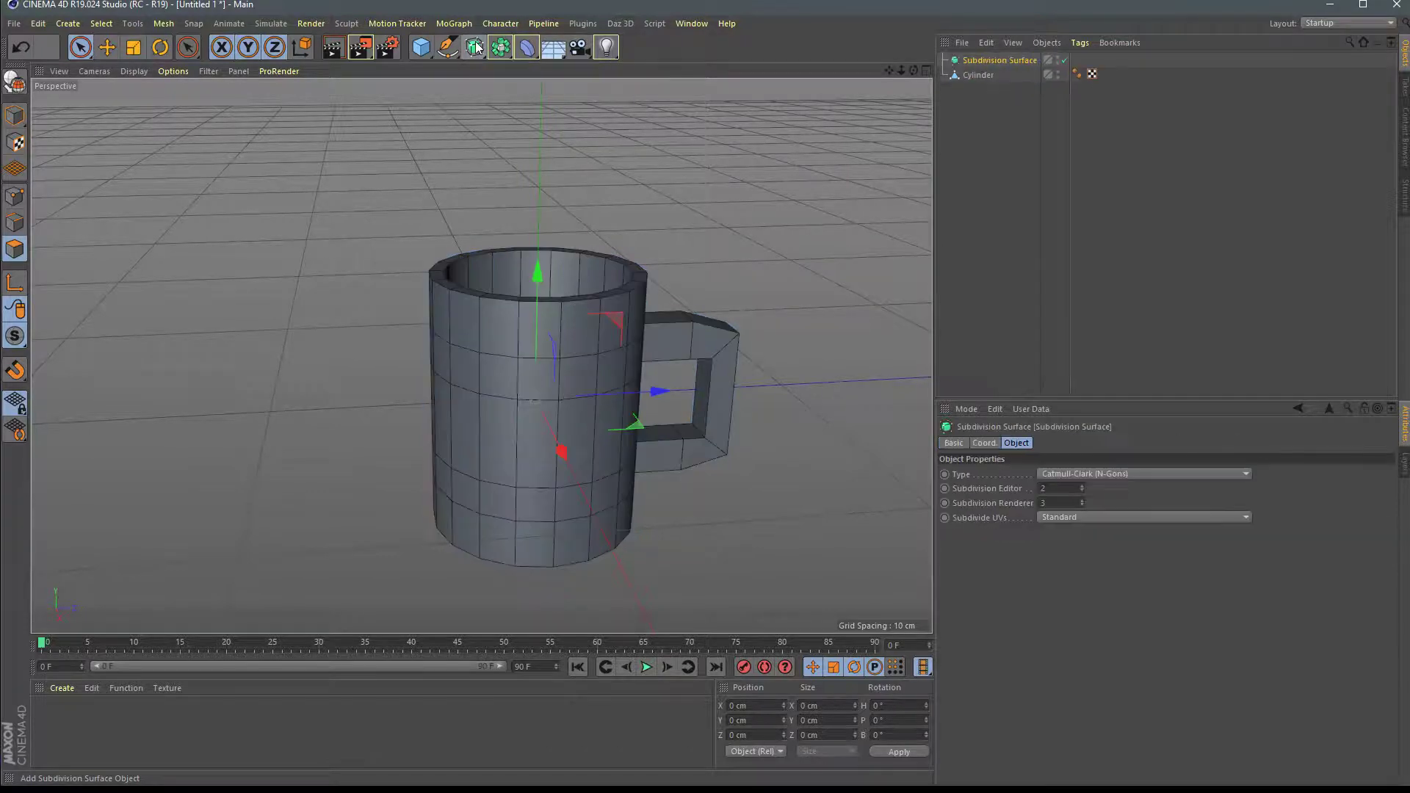
pyautogui.click(980, 76)
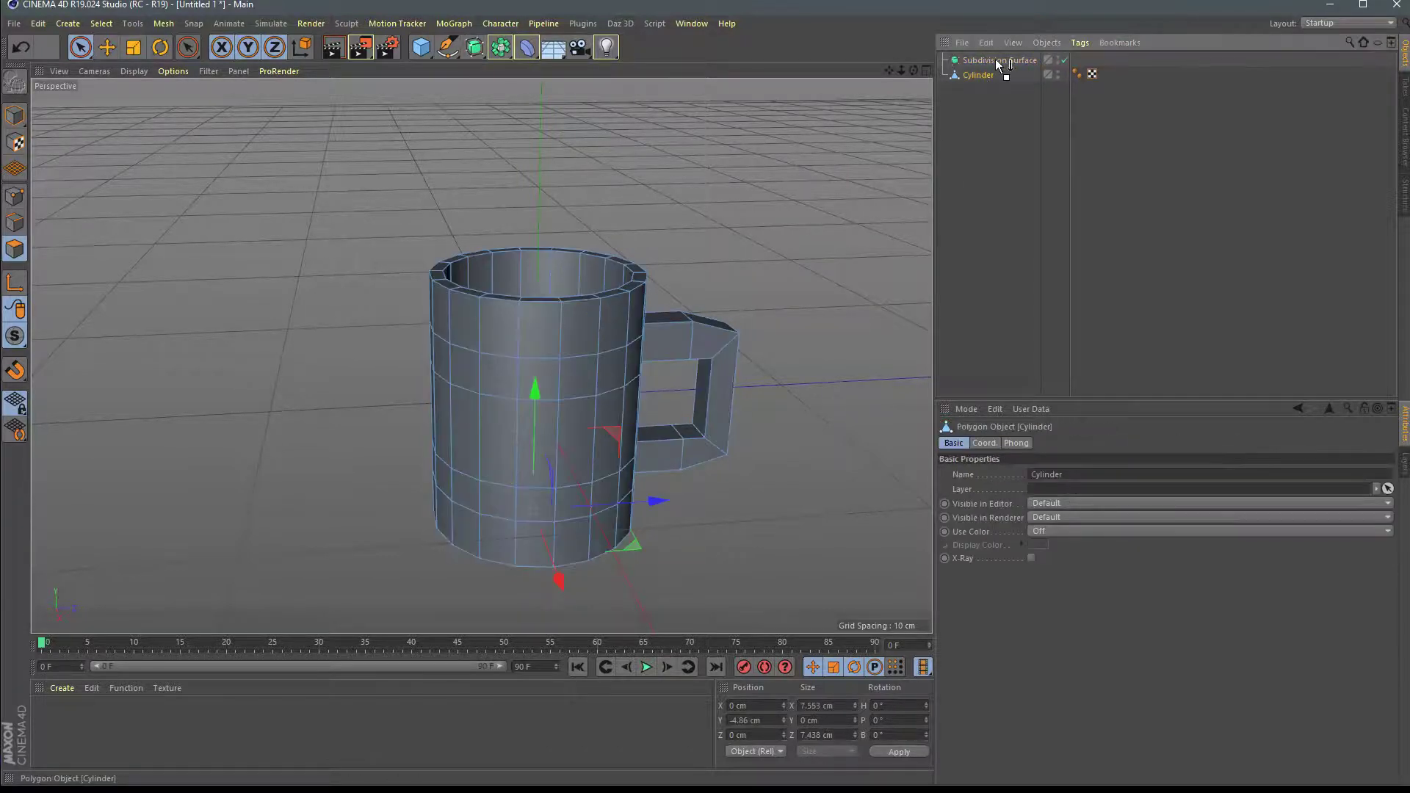
pyautogui.moveTo(980, 76); pyautogui.dragTo(995, 60)
pyautogui.moveTo(790, 356)
pyautogui.keyDown('alt'); pyautogui.mouseDown()
pyautogui.moveTo(755, 388)
pyautogui.moveTo(803, 169)
pyautogui.moveTo(761, 264)
pyautogui.moveTo(749, 346)
pyautogui.moveTo(765, 355)
pyautogui.mouseUp(); pyautogui.keyUp('alt')
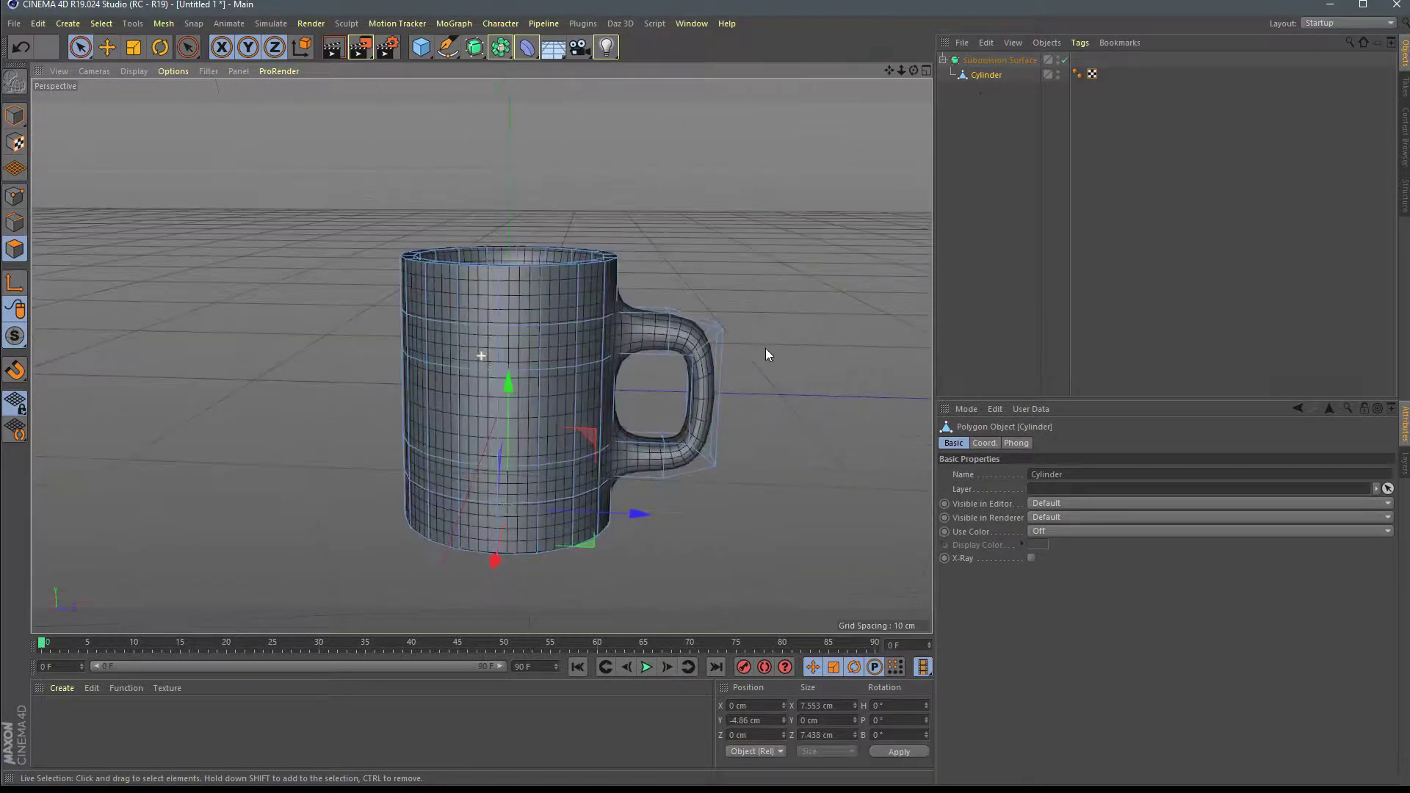
pyautogui.click(75, 53)
pyautogui.click(244, 243)
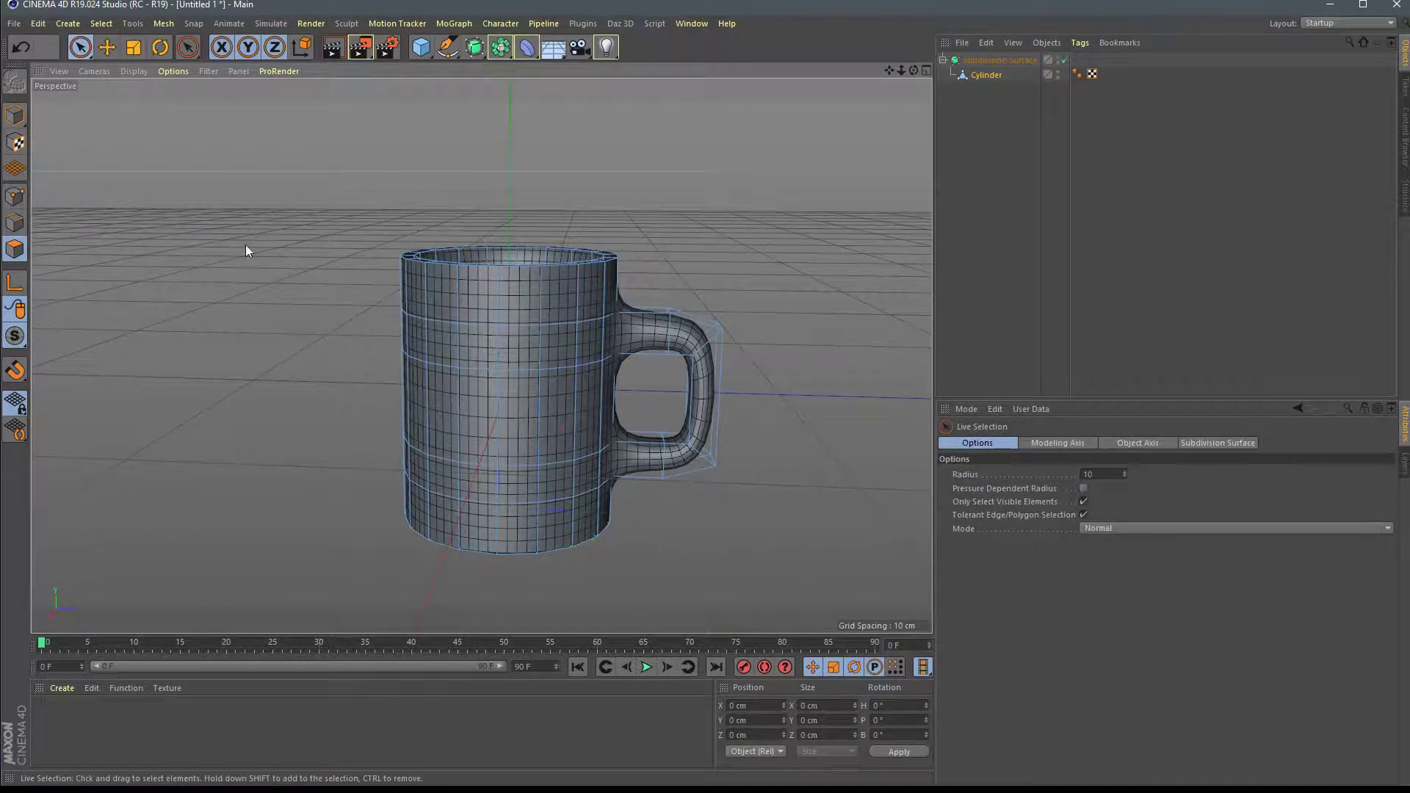
# Step: Preview the smoothed mug from slightly above with a viewport render, and return to the editor view
pyautogui.click(986, 75)
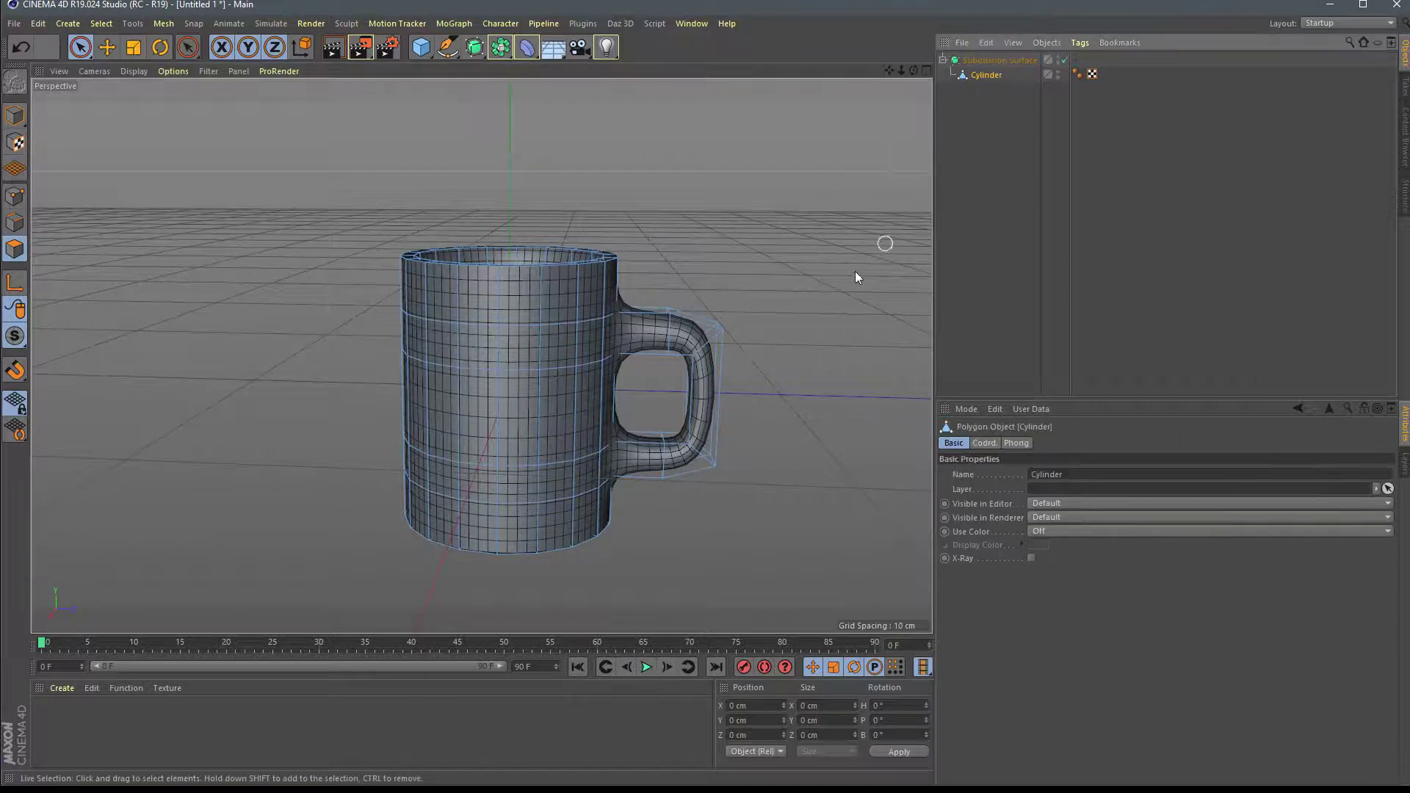
pyautogui.moveTo(852, 273)
pyautogui.keyDown('alt'); pyautogui.mouseDown()
pyautogui.moveTo(859, 343)
pyautogui.moveTo(862, 299)
pyautogui.mouseUp(); pyautogui.keyUp('alt')
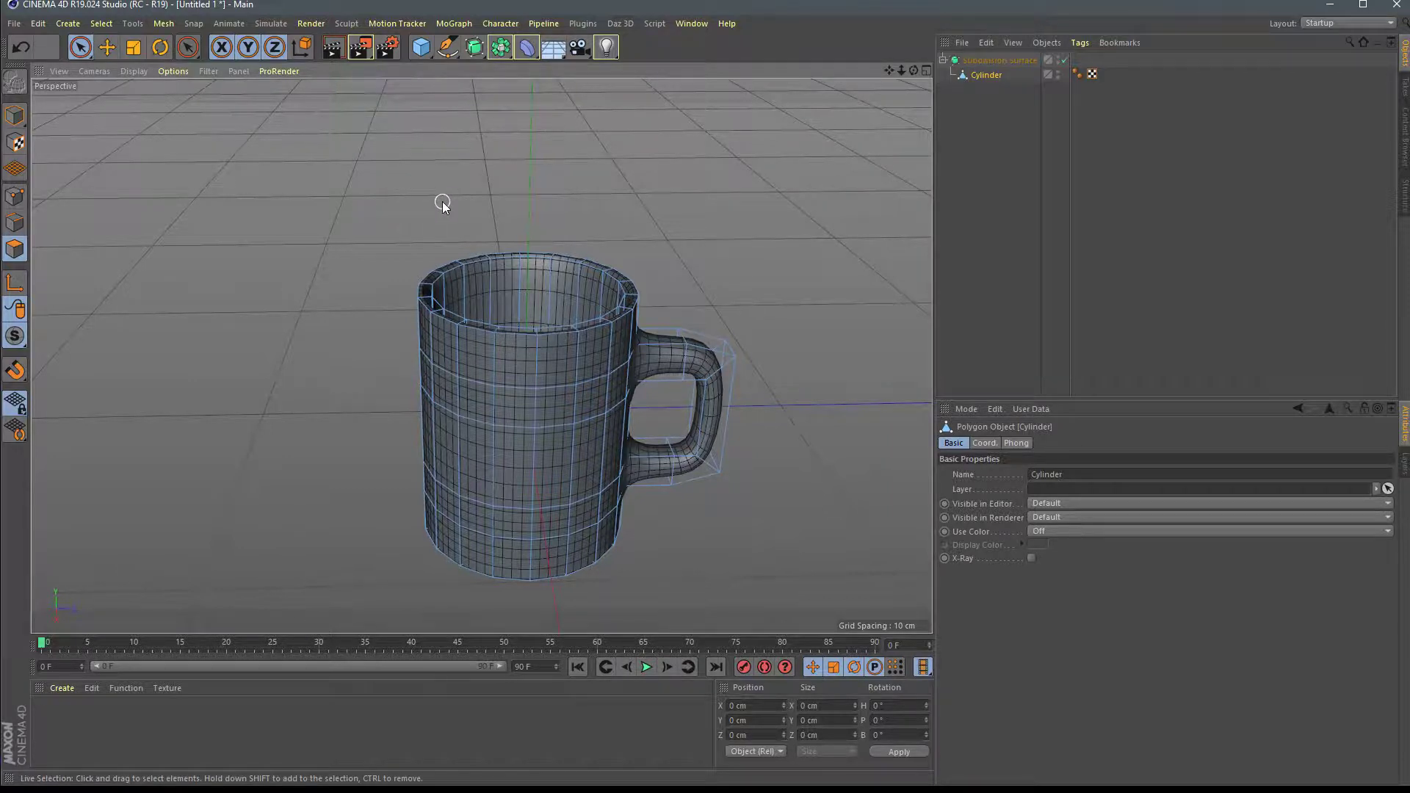
pyautogui.hotkey('ctrl', 'r')
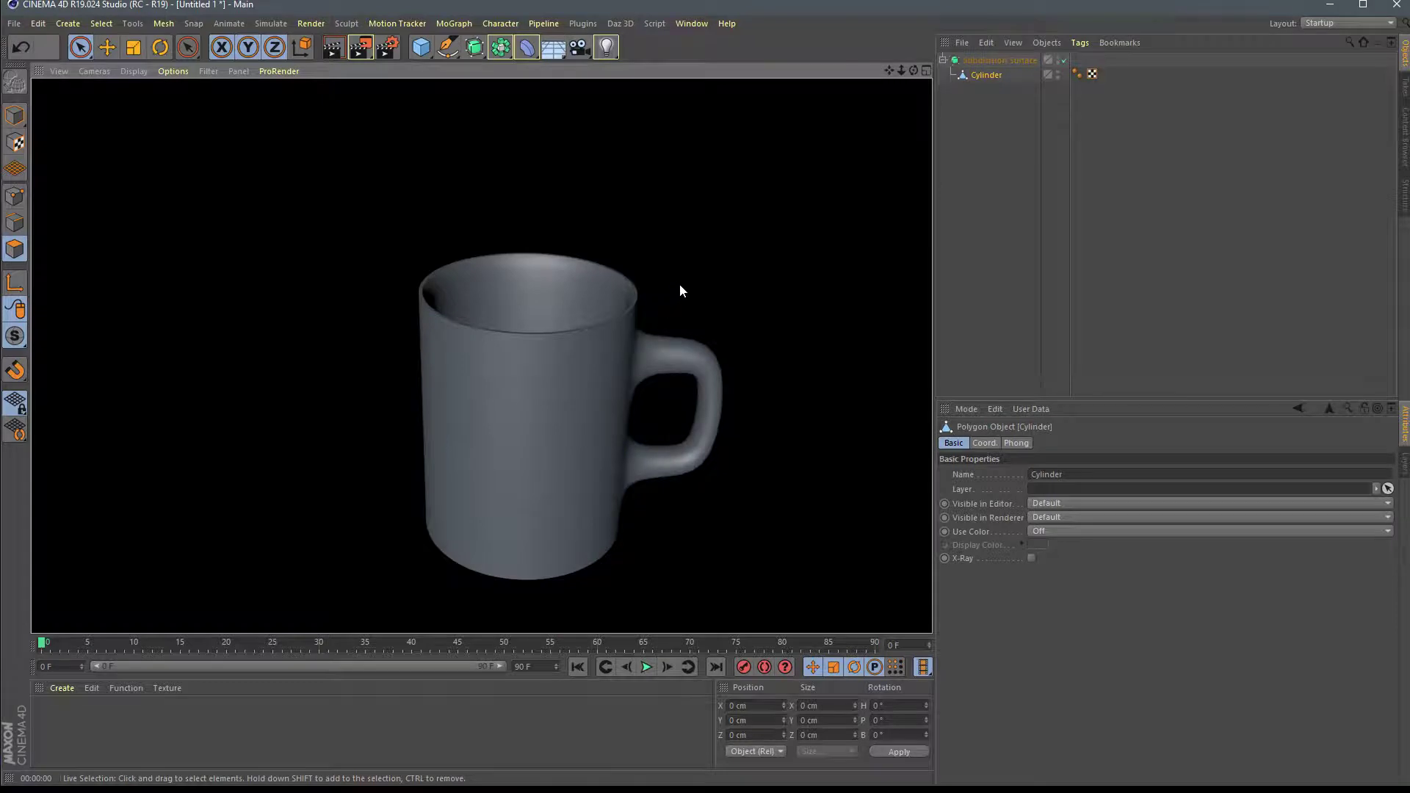
pyautogui.click(680, 285)
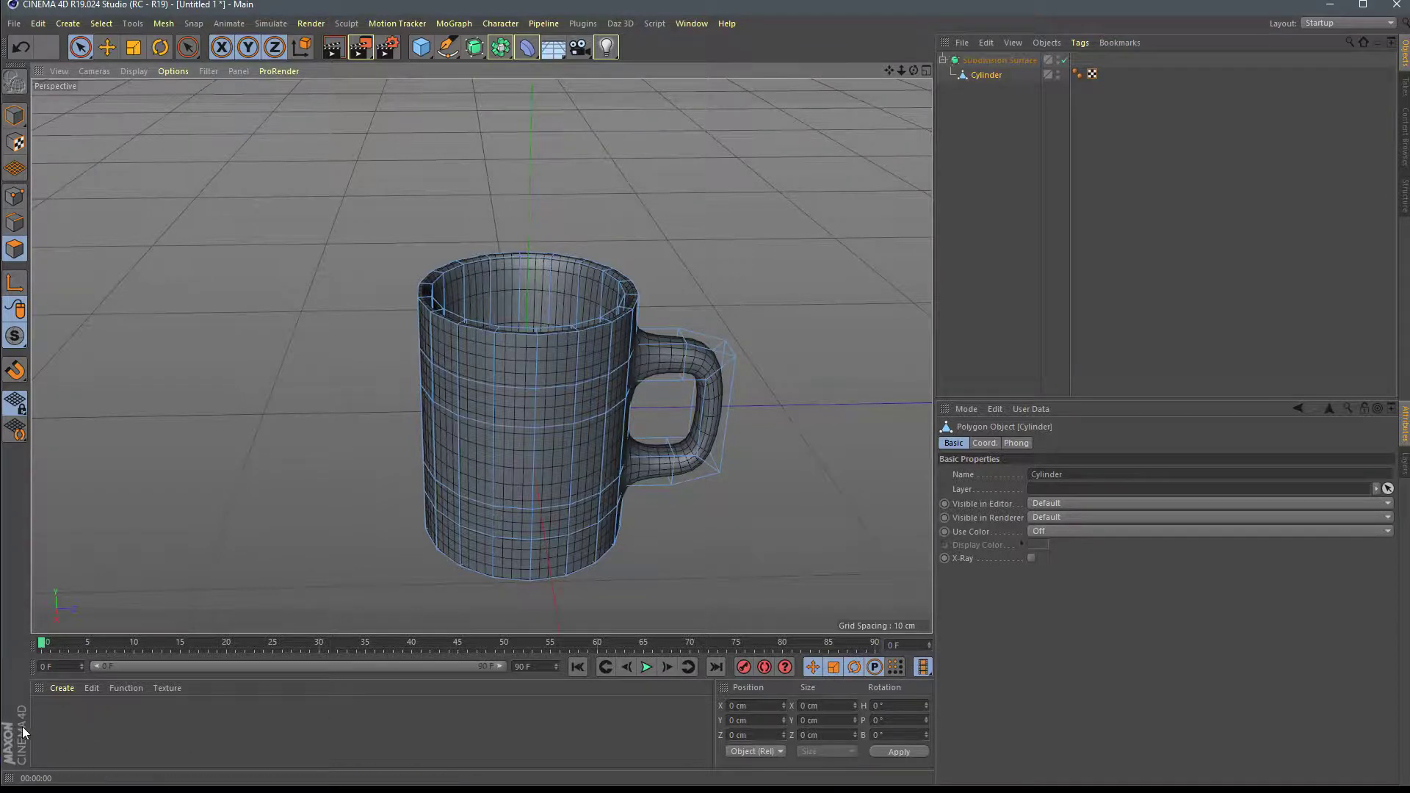
# Step: Create a new material with its color set to H 44°, S 97%, V 86%, and apply it to the mug
pyautogui.doubleClick(74, 725)
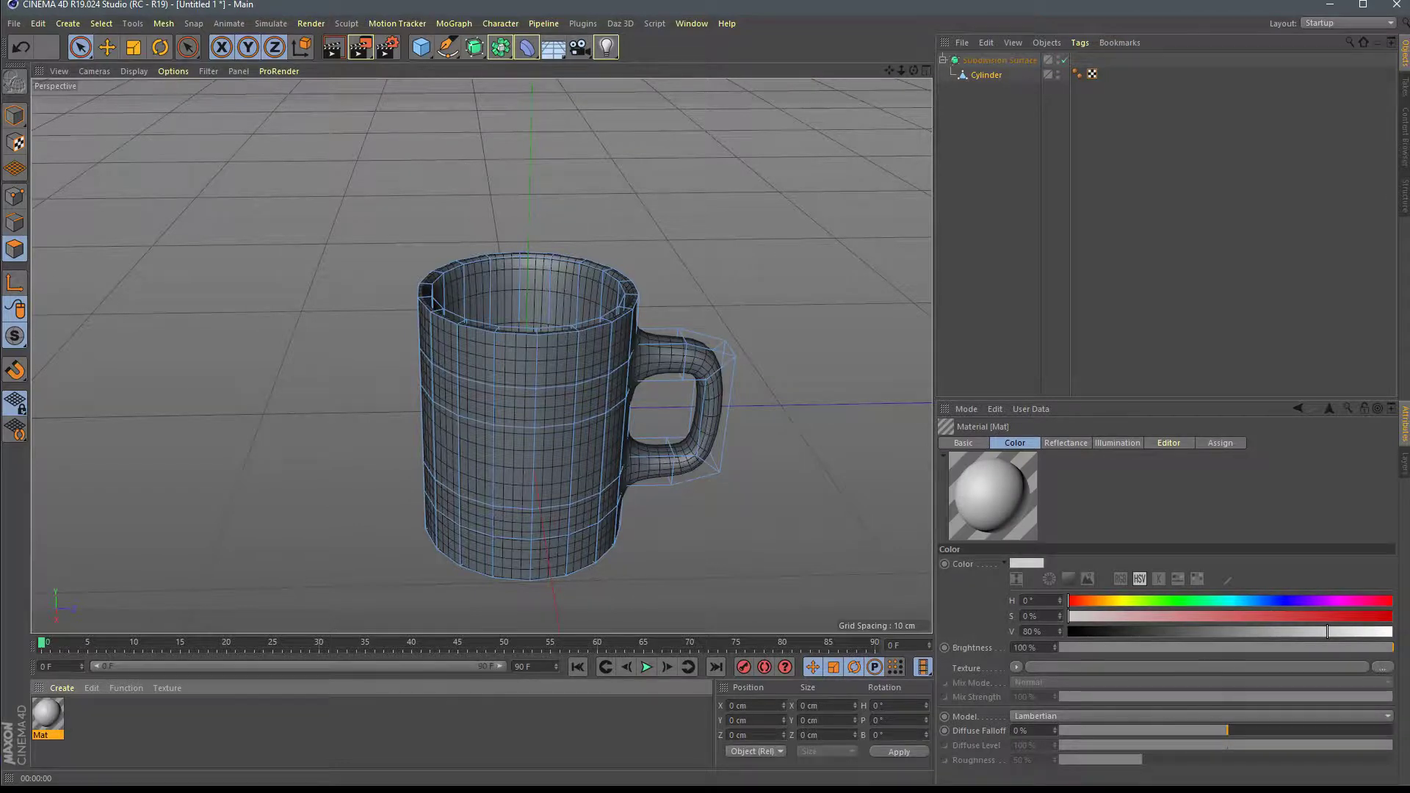
pyautogui.click(1107, 601)
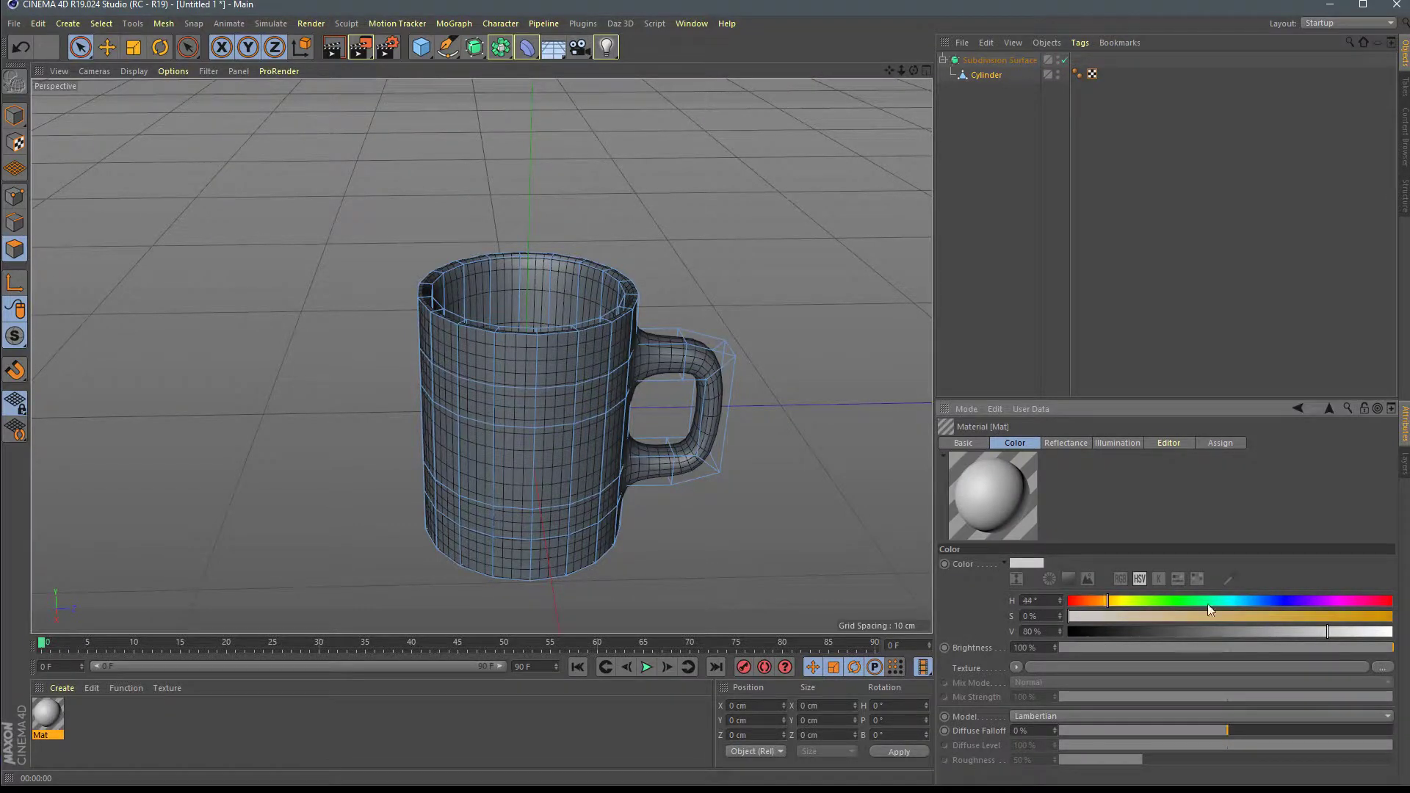
pyautogui.click(1382, 617)
pyautogui.click(1347, 632)
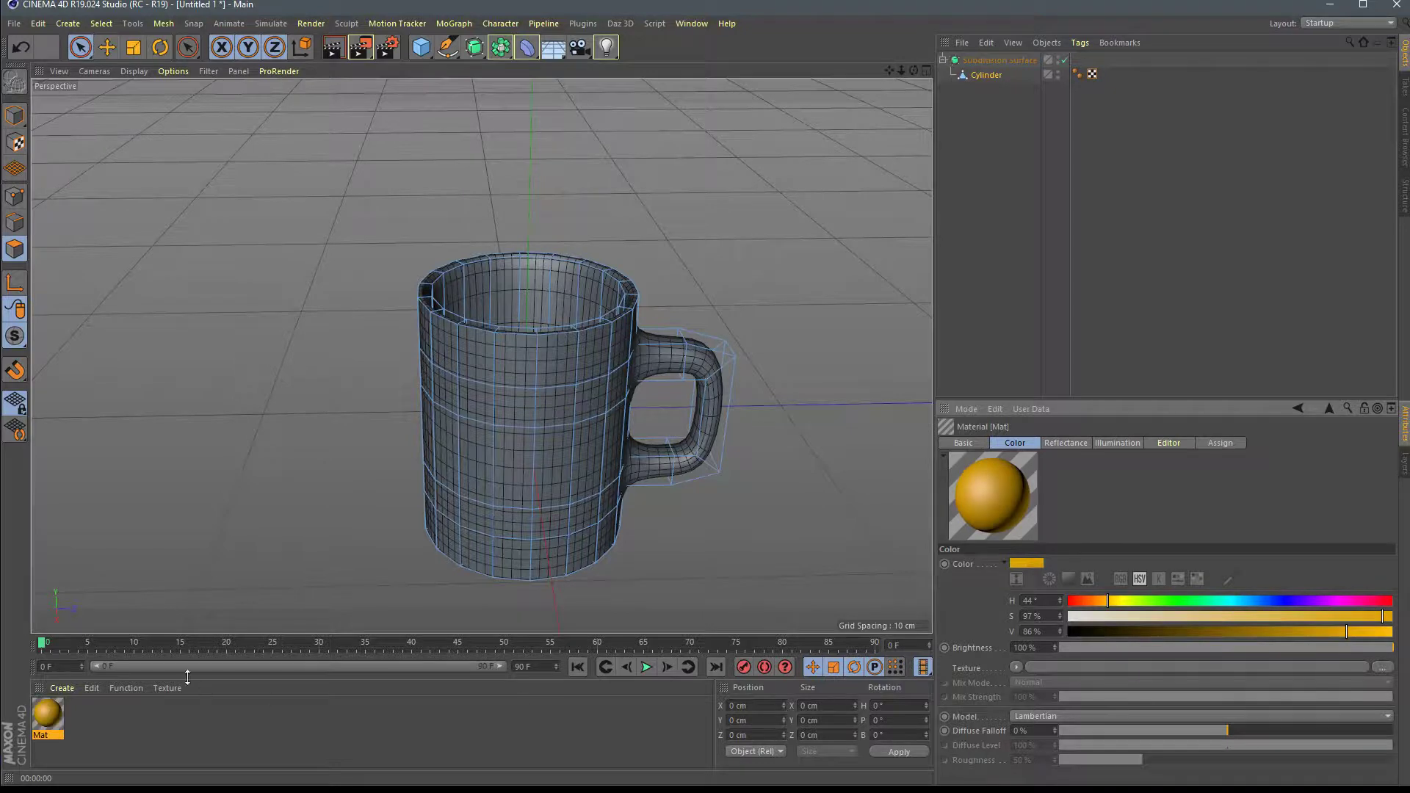
pyautogui.moveTo(52, 719); pyautogui.dragTo(476, 447)
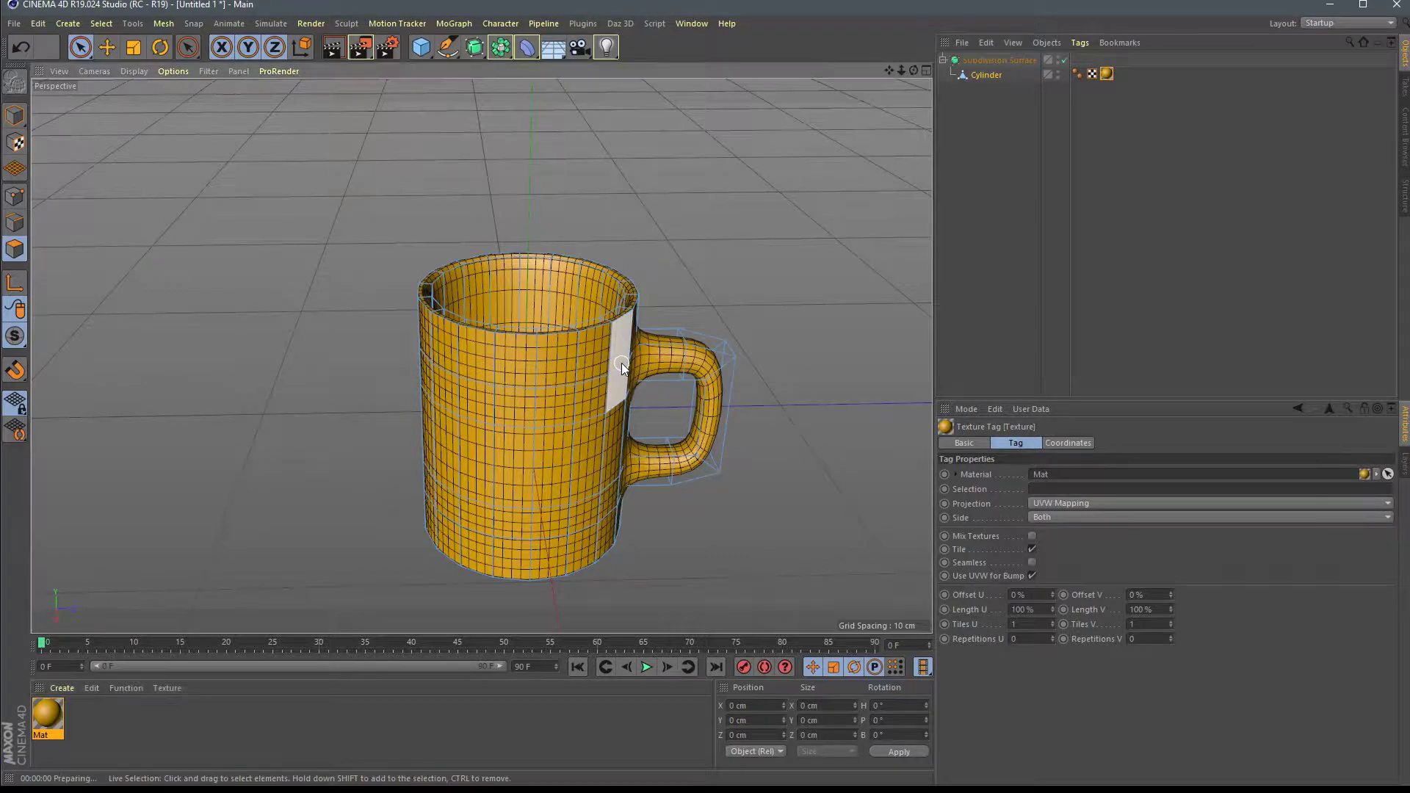
# Step: Render the viewport to check the colored mug
pyautogui.hotkey('ctrl', 'r')
pyautogui.moveTo(707, 365)
pyautogui.keyDown('alt'); pyautogui.mouseDown()
pyautogui.moveTo(657, 429)
pyautogui.moveTo(715, 366)
pyautogui.moveTo(624, 389)
pyautogui.moveTo(688, 416)
pyautogui.moveTo(729, 379)
pyautogui.moveTo(703, 359)
pyautogui.mouseUp(); pyautogui.keyUp('alt')
pyautogui.hotkey('ctrl', 'r')
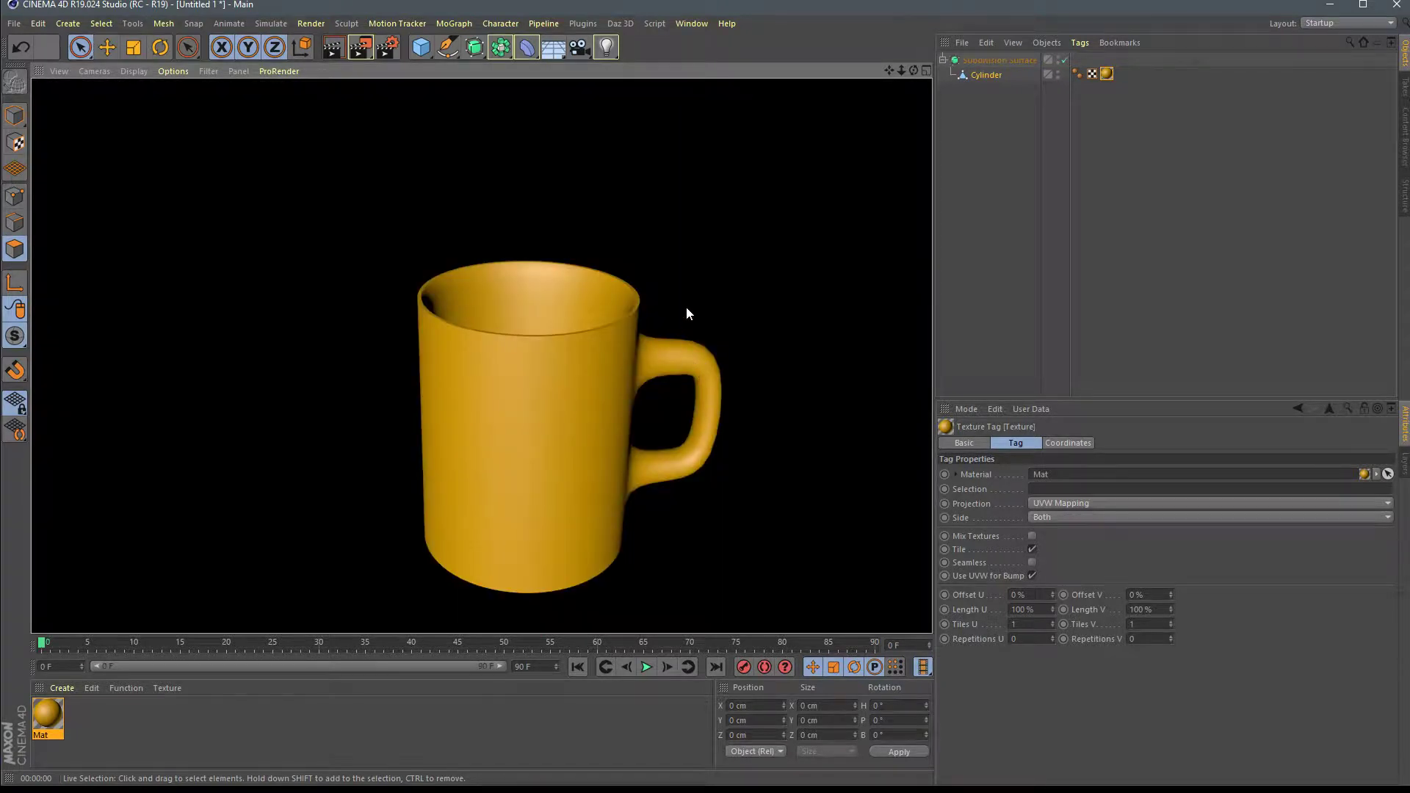